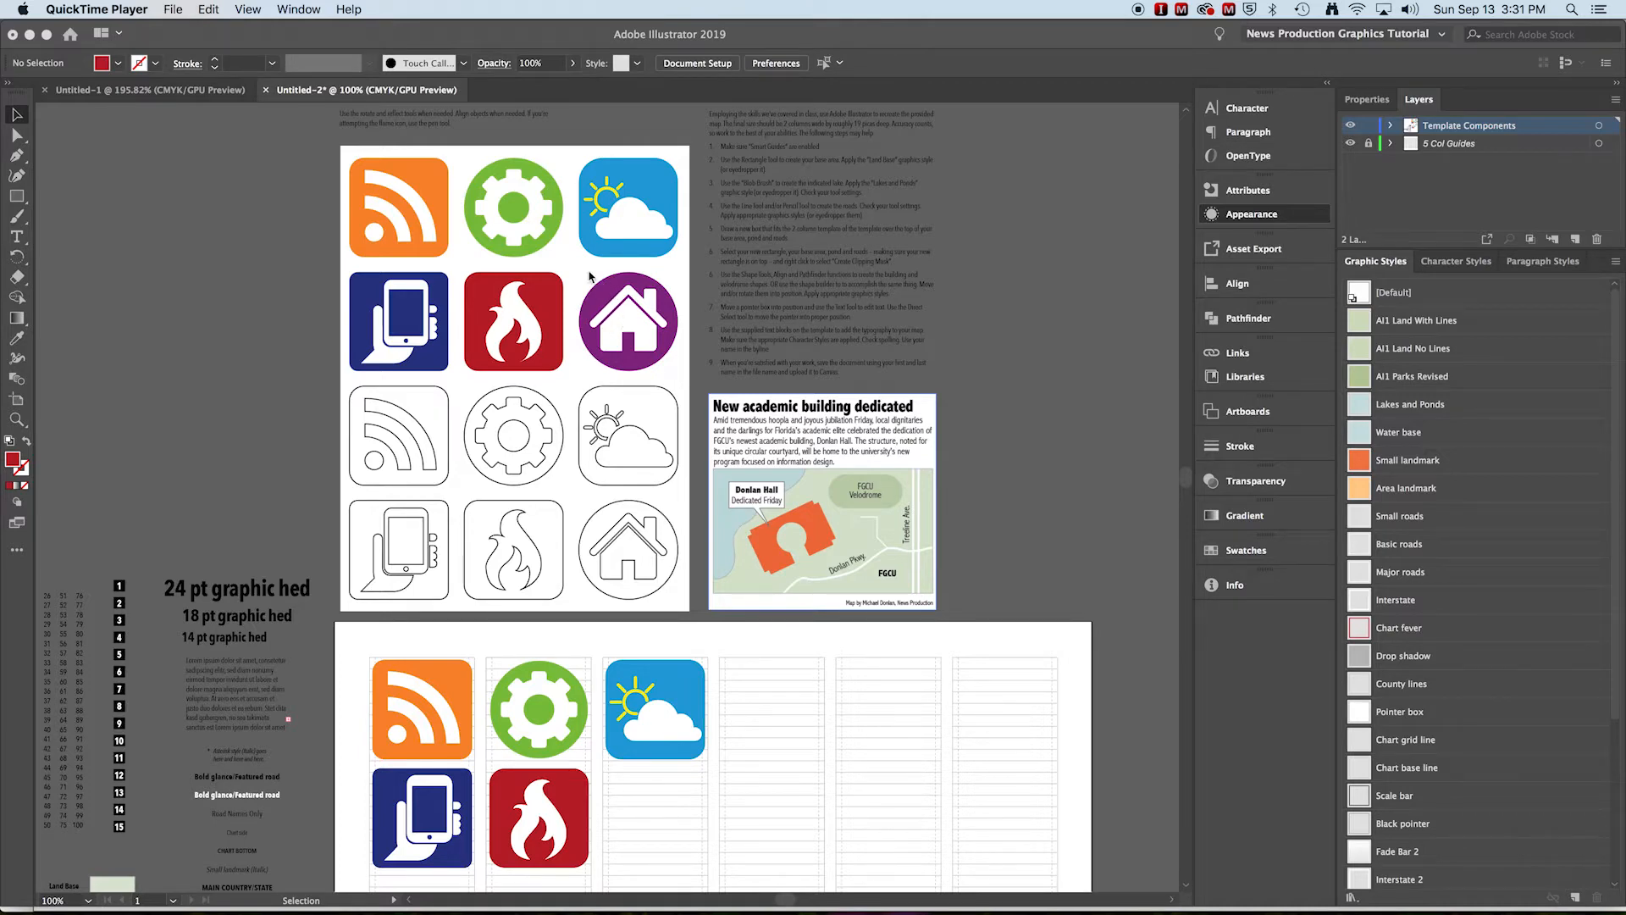
Draw a rectangle about 4p10.5 square over the body of the purple house icon
click(590, 280)
key(super+space)
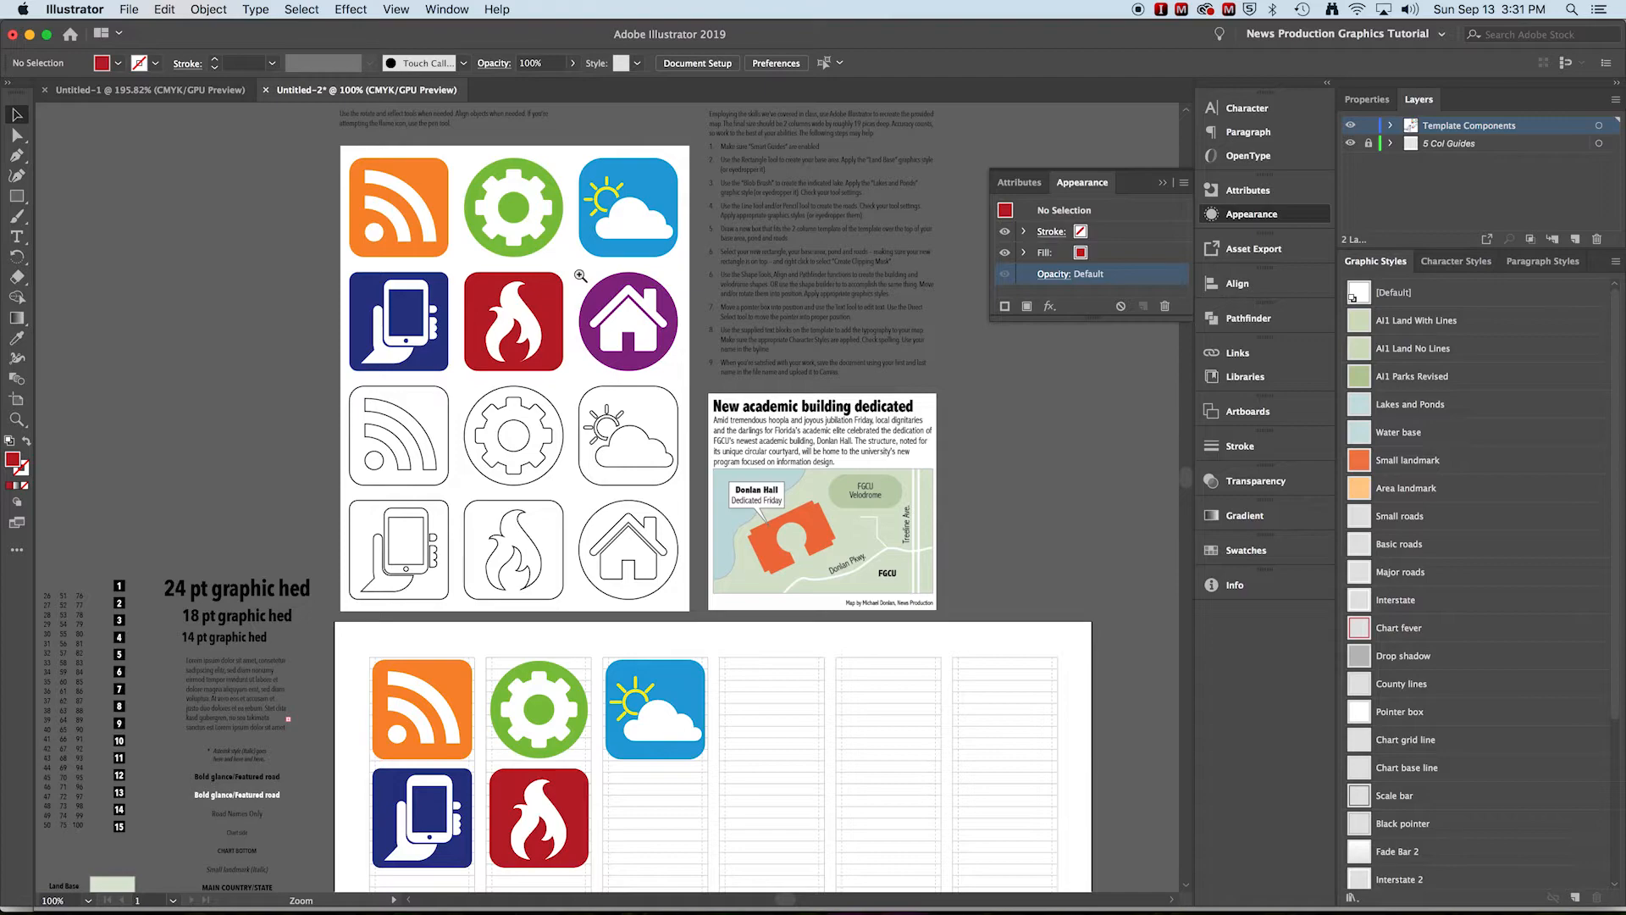
drag(580, 276, 620, 314)
drag(838, 457, 726, 420)
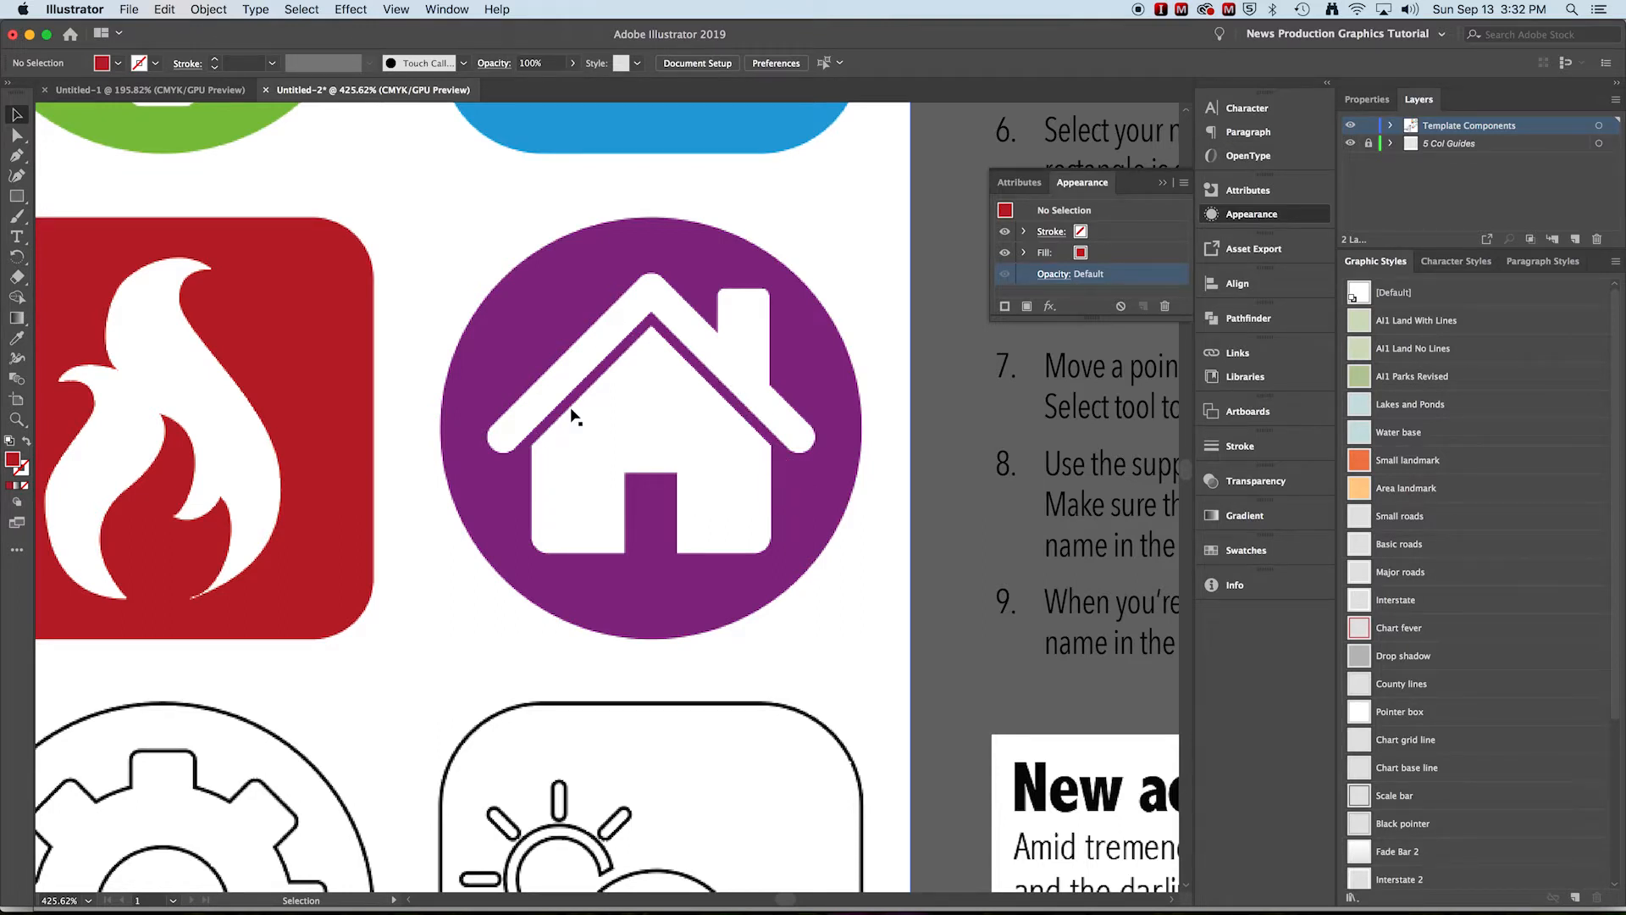
click(20, 199)
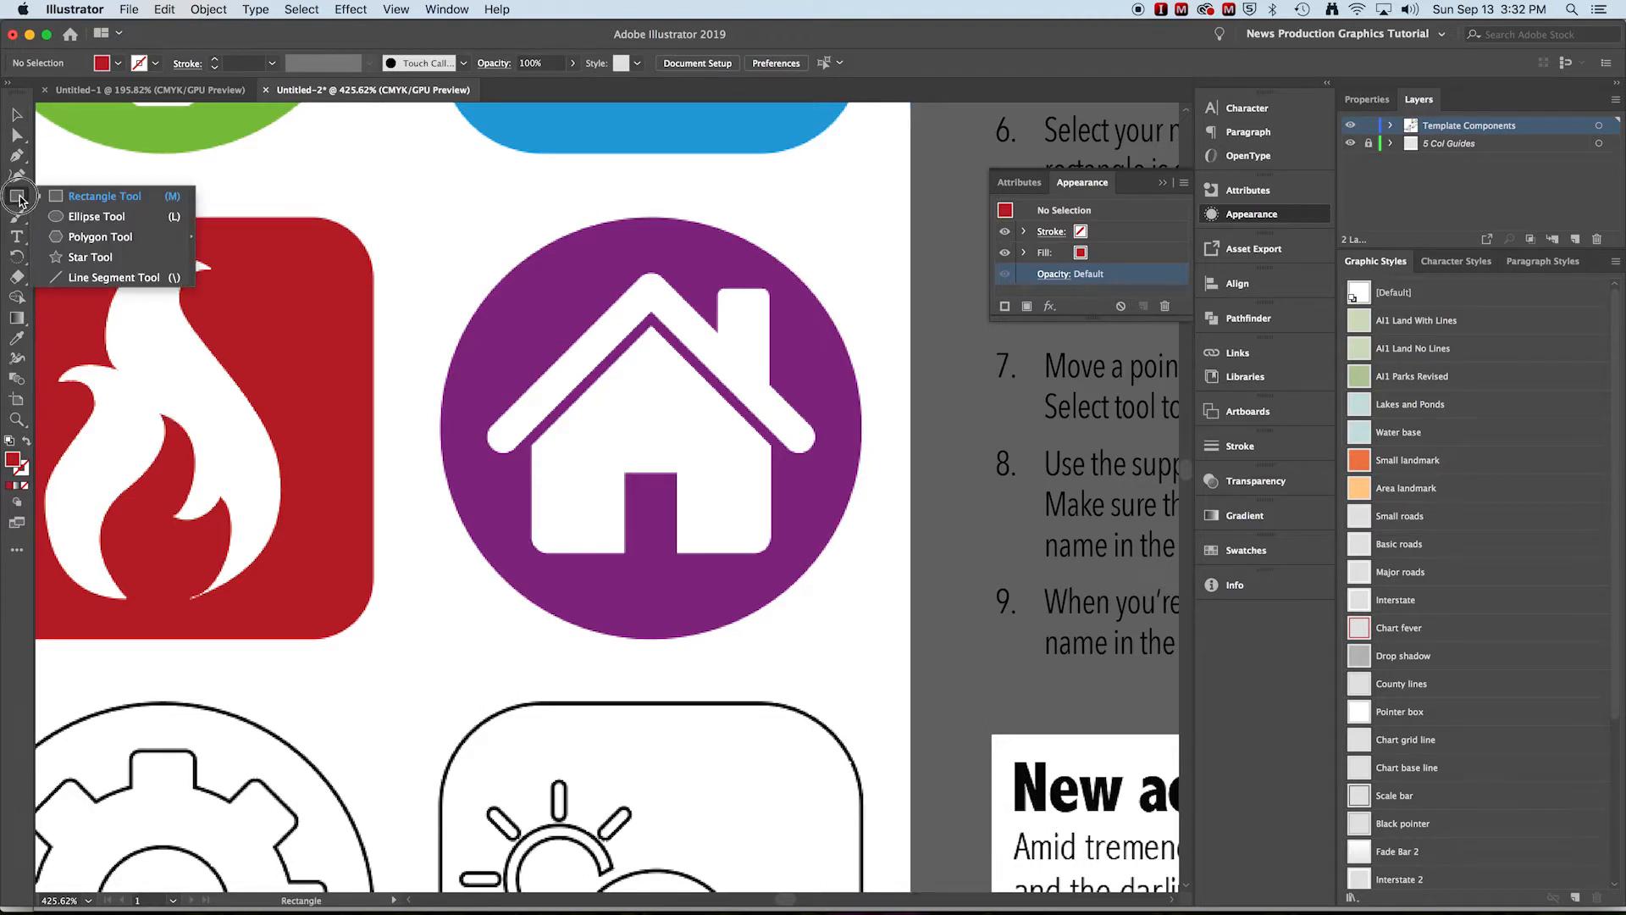
click(93, 196)
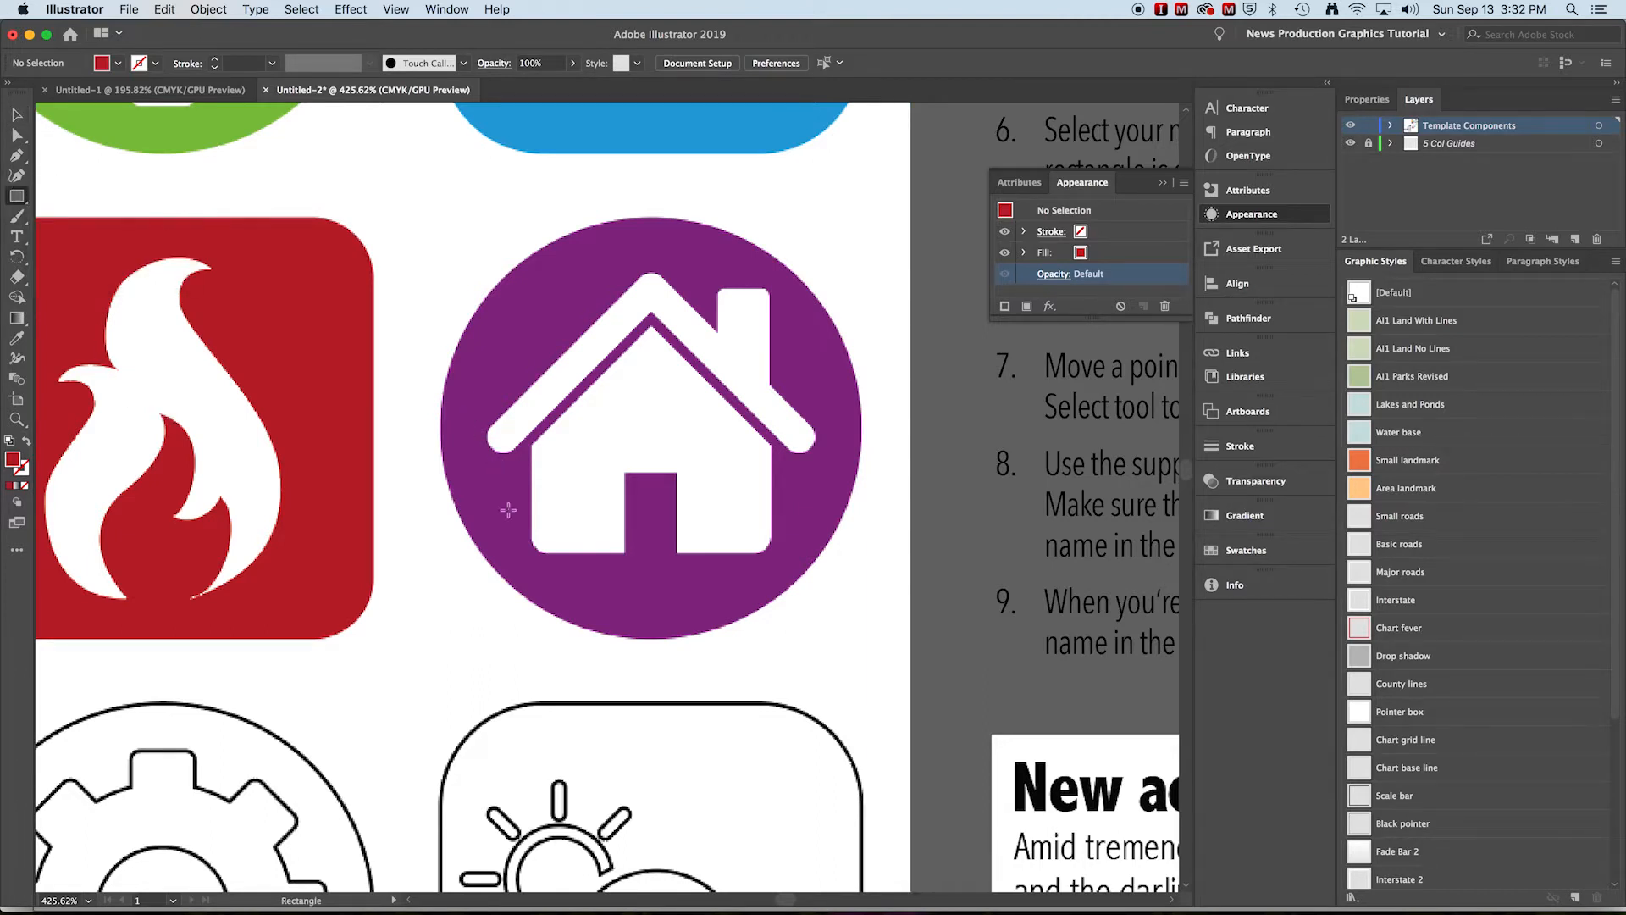
drag(533, 551, 772, 360)
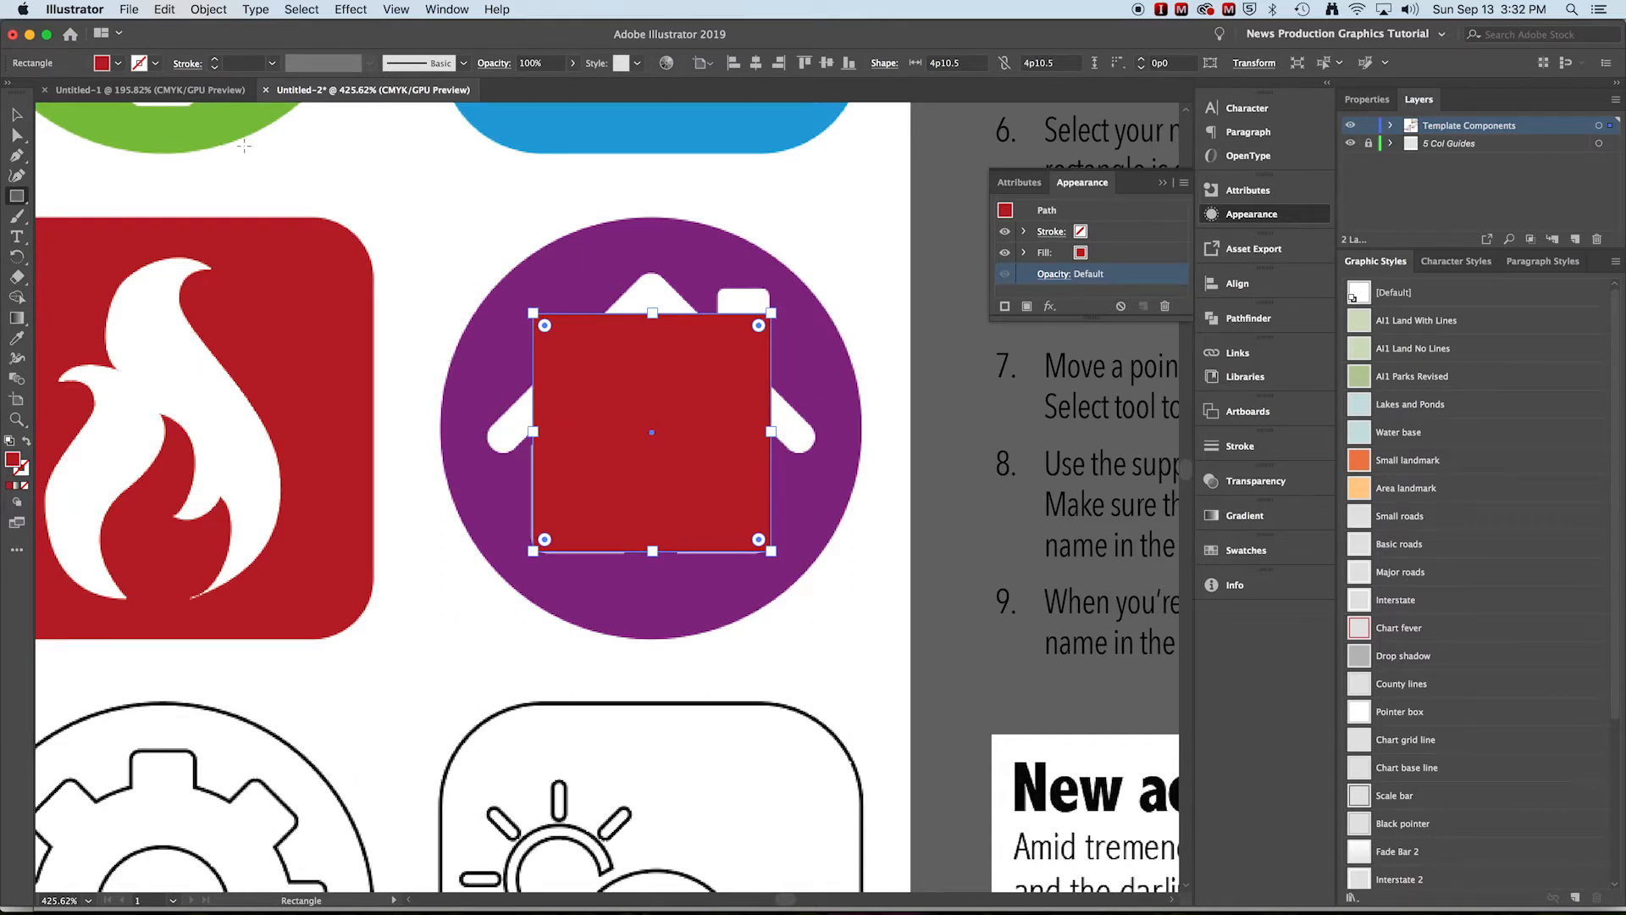
Set the rectangle's fill to none and its stroke to black
click(119, 63)
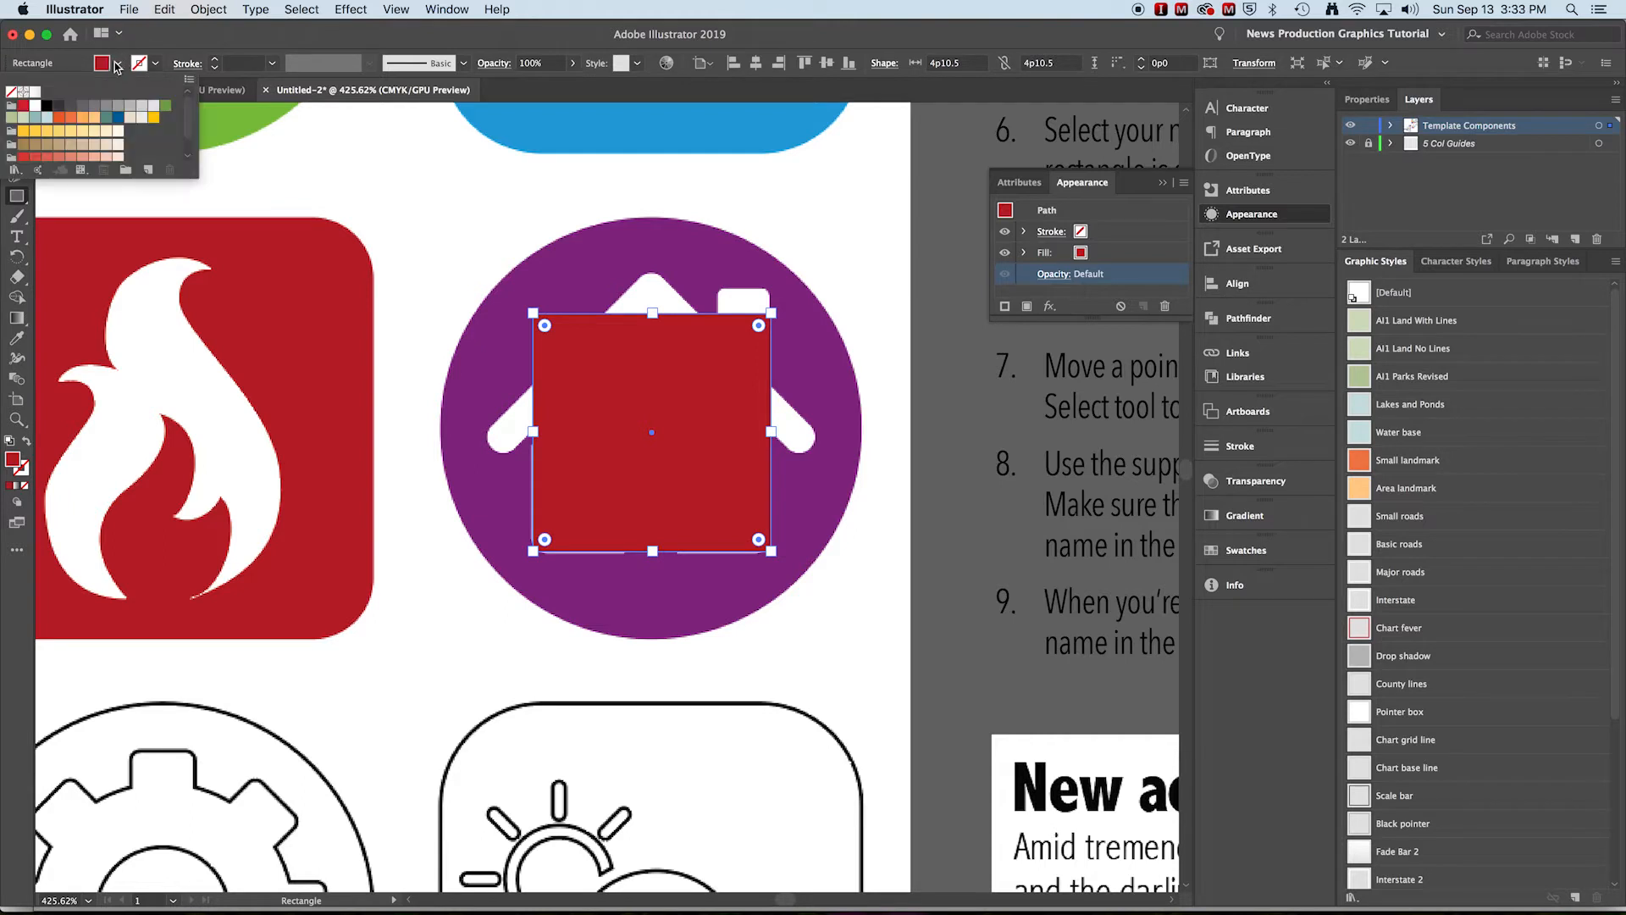
click(11, 91)
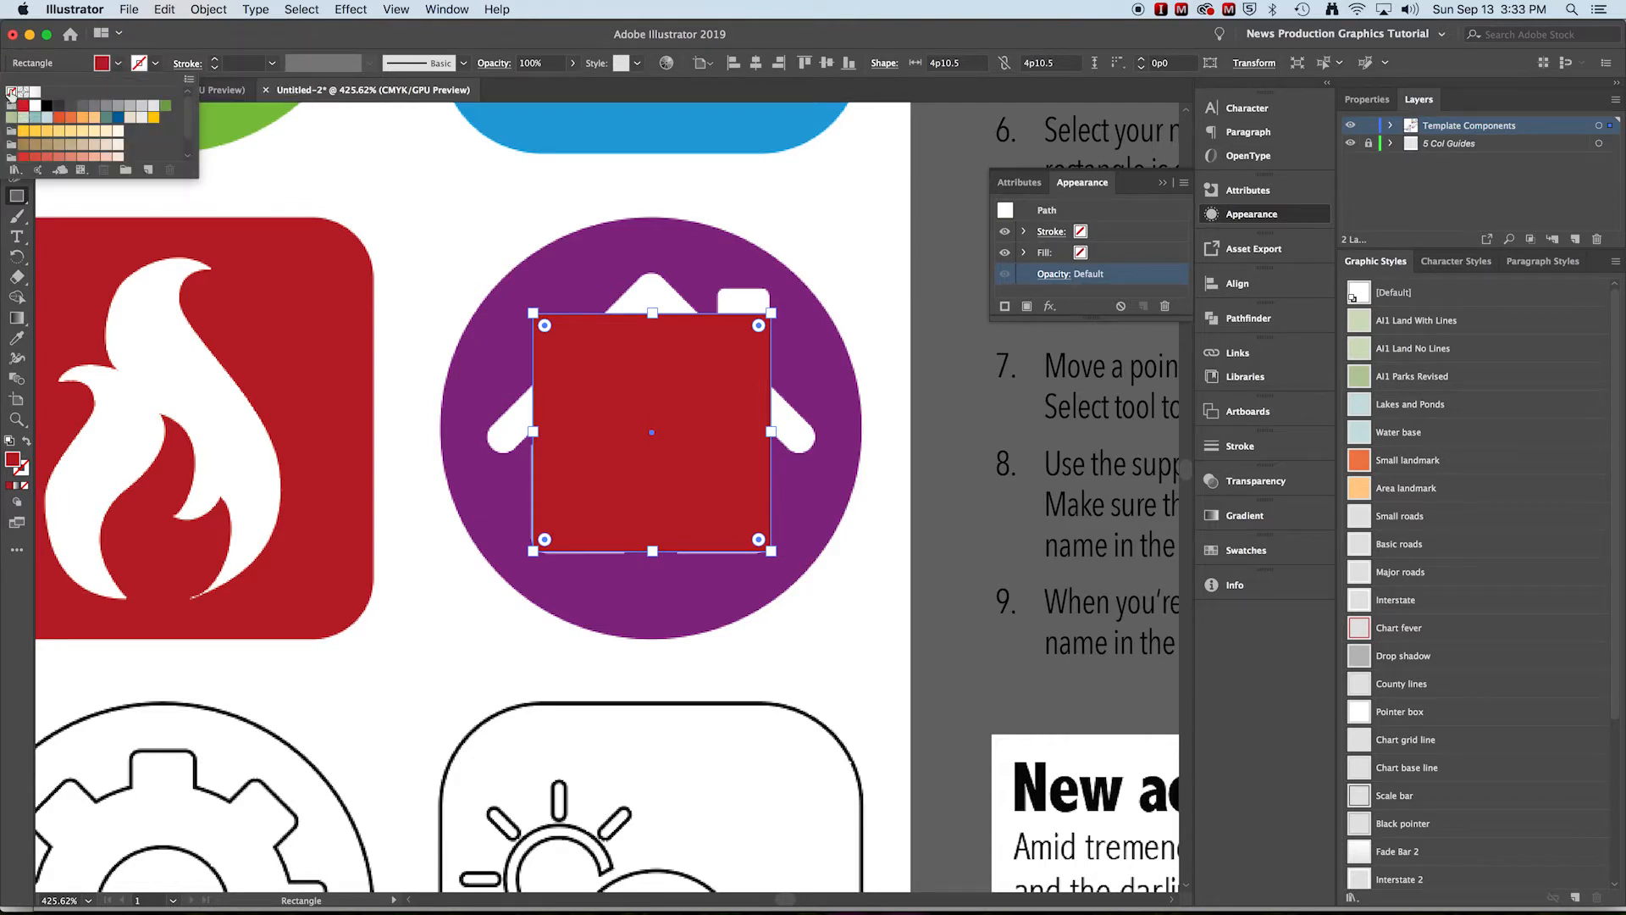
click(157, 66)
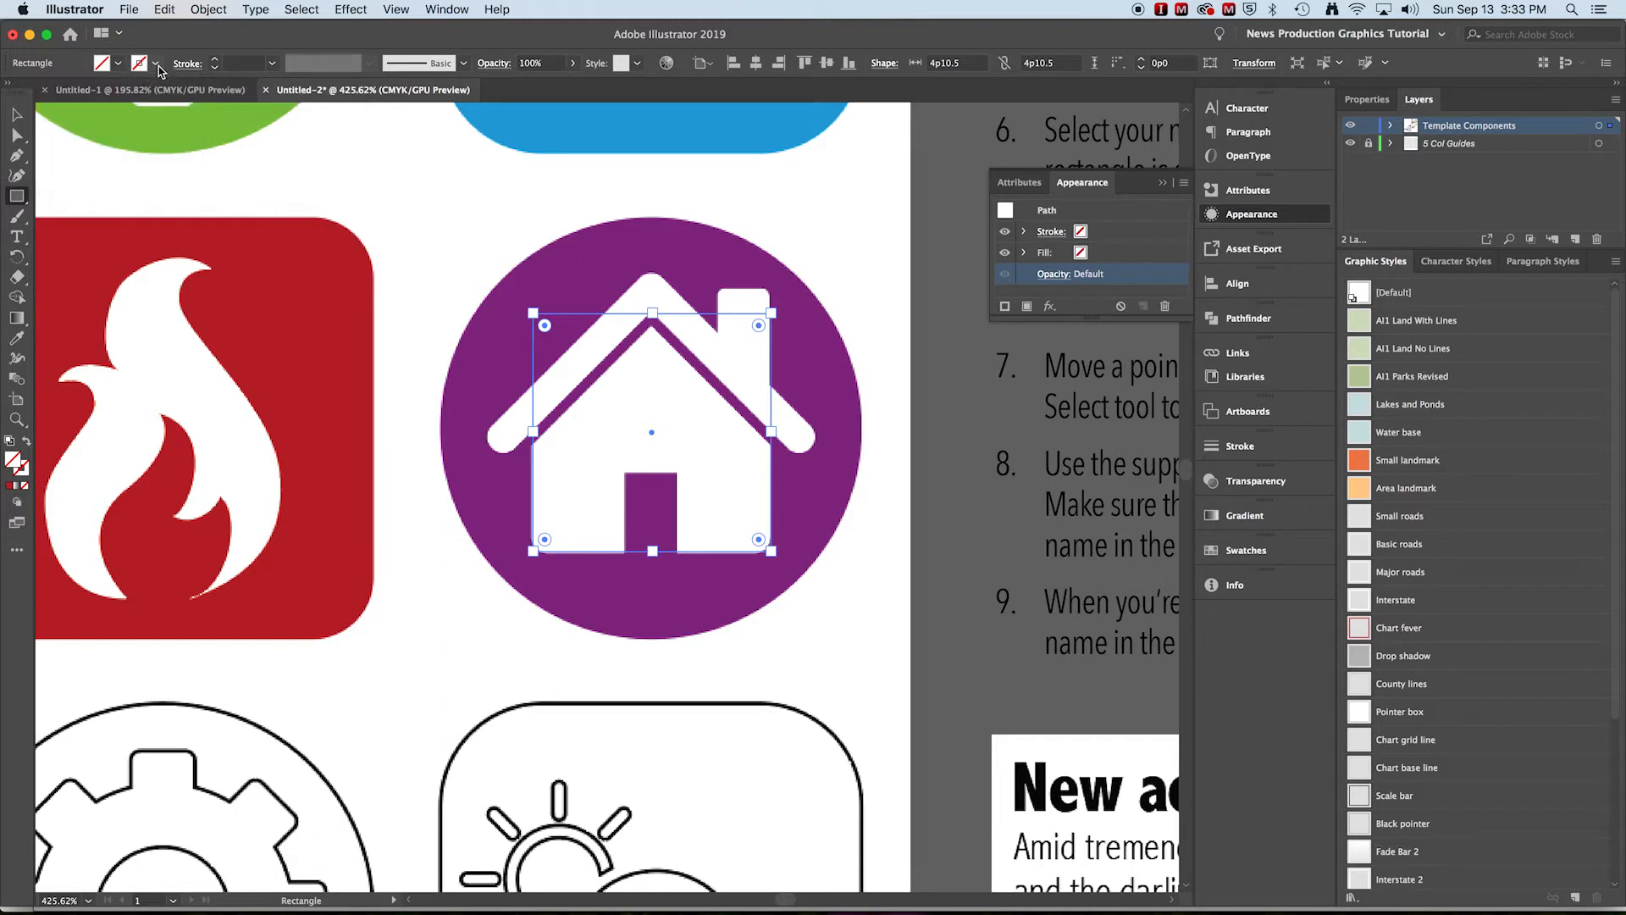
click(154, 66)
click(48, 106)
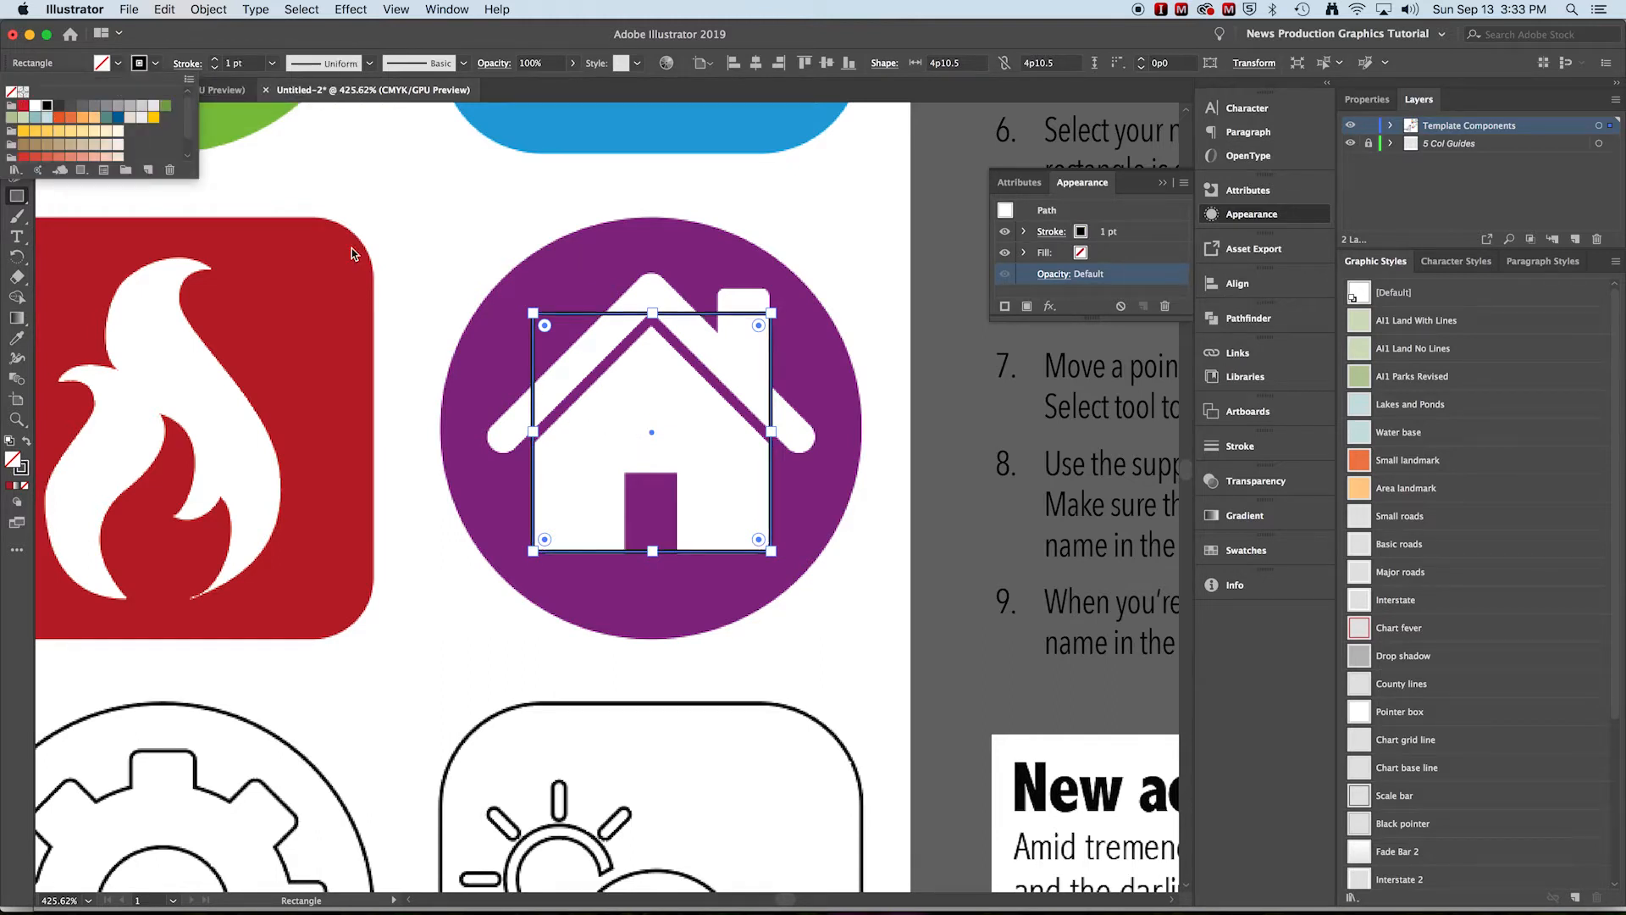
click(400, 213)
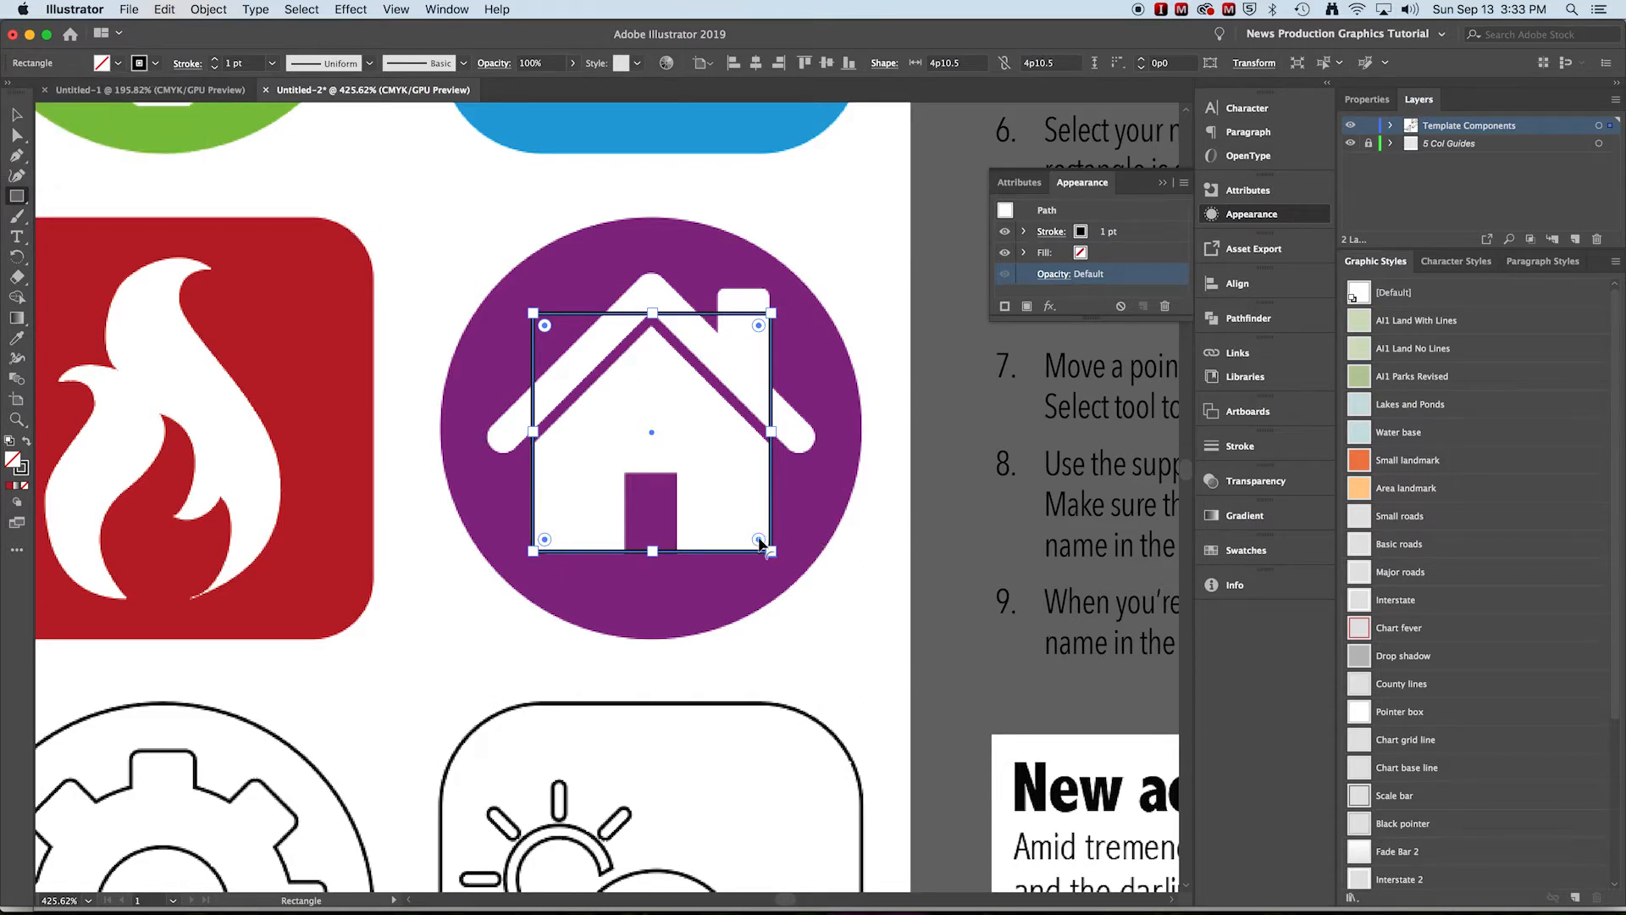
Round the rectangle's corners slightly, to about 0p5.443, to match the house icon
mouse_move(755, 533)
mouse_down()
mouse_move(737, 522)
mouse_move(750, 533)
mouse_up()
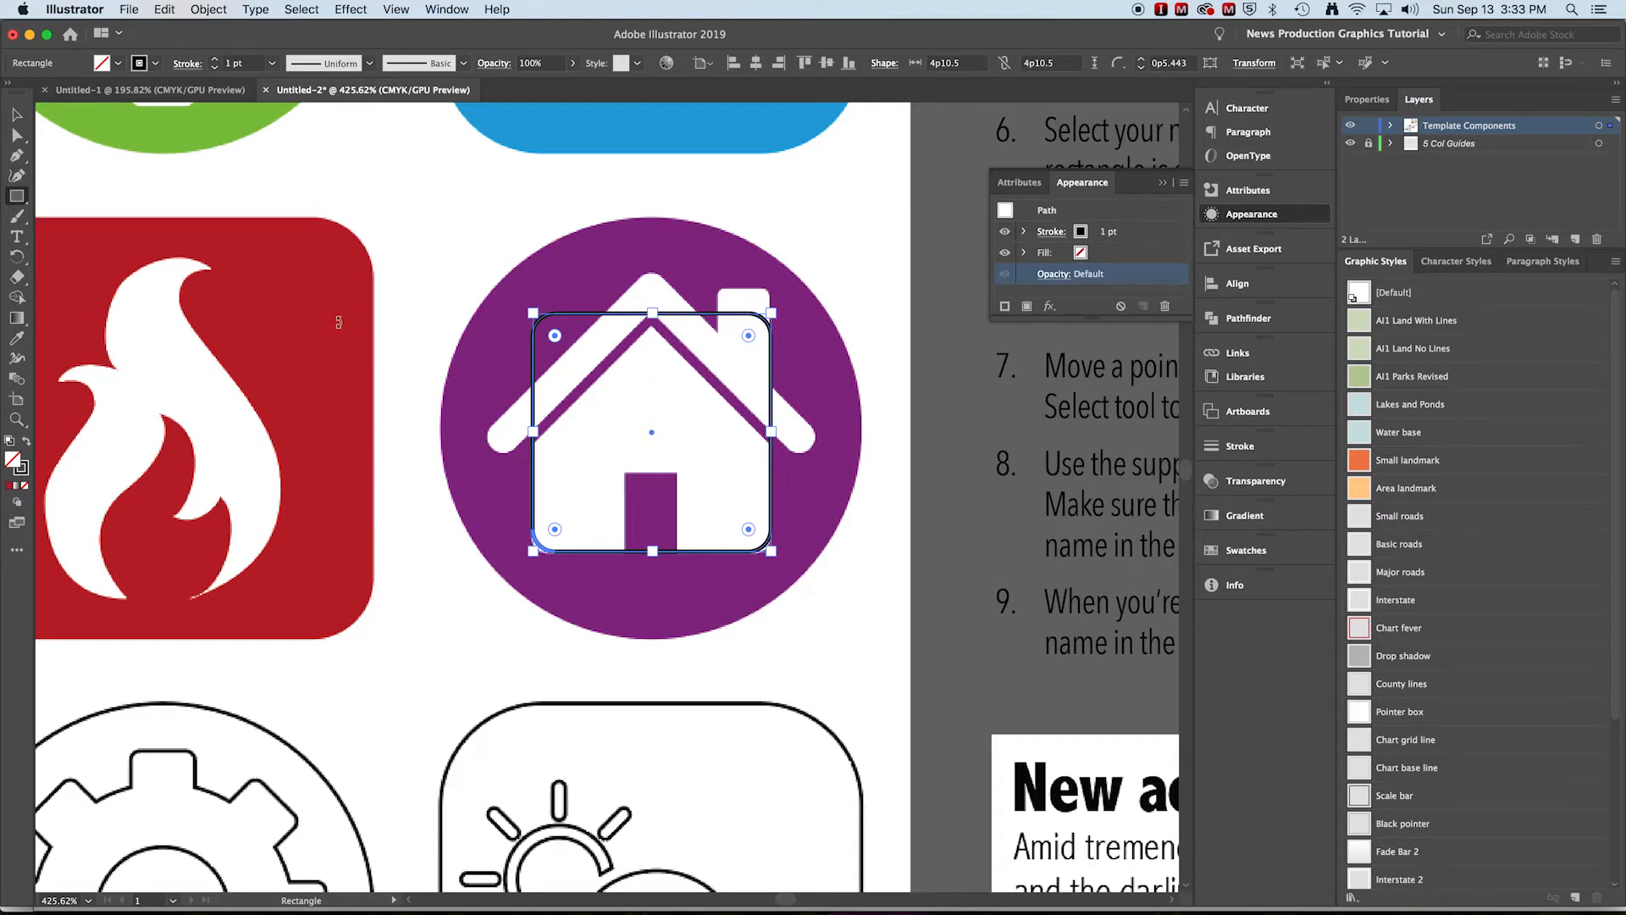
click(20, 116)
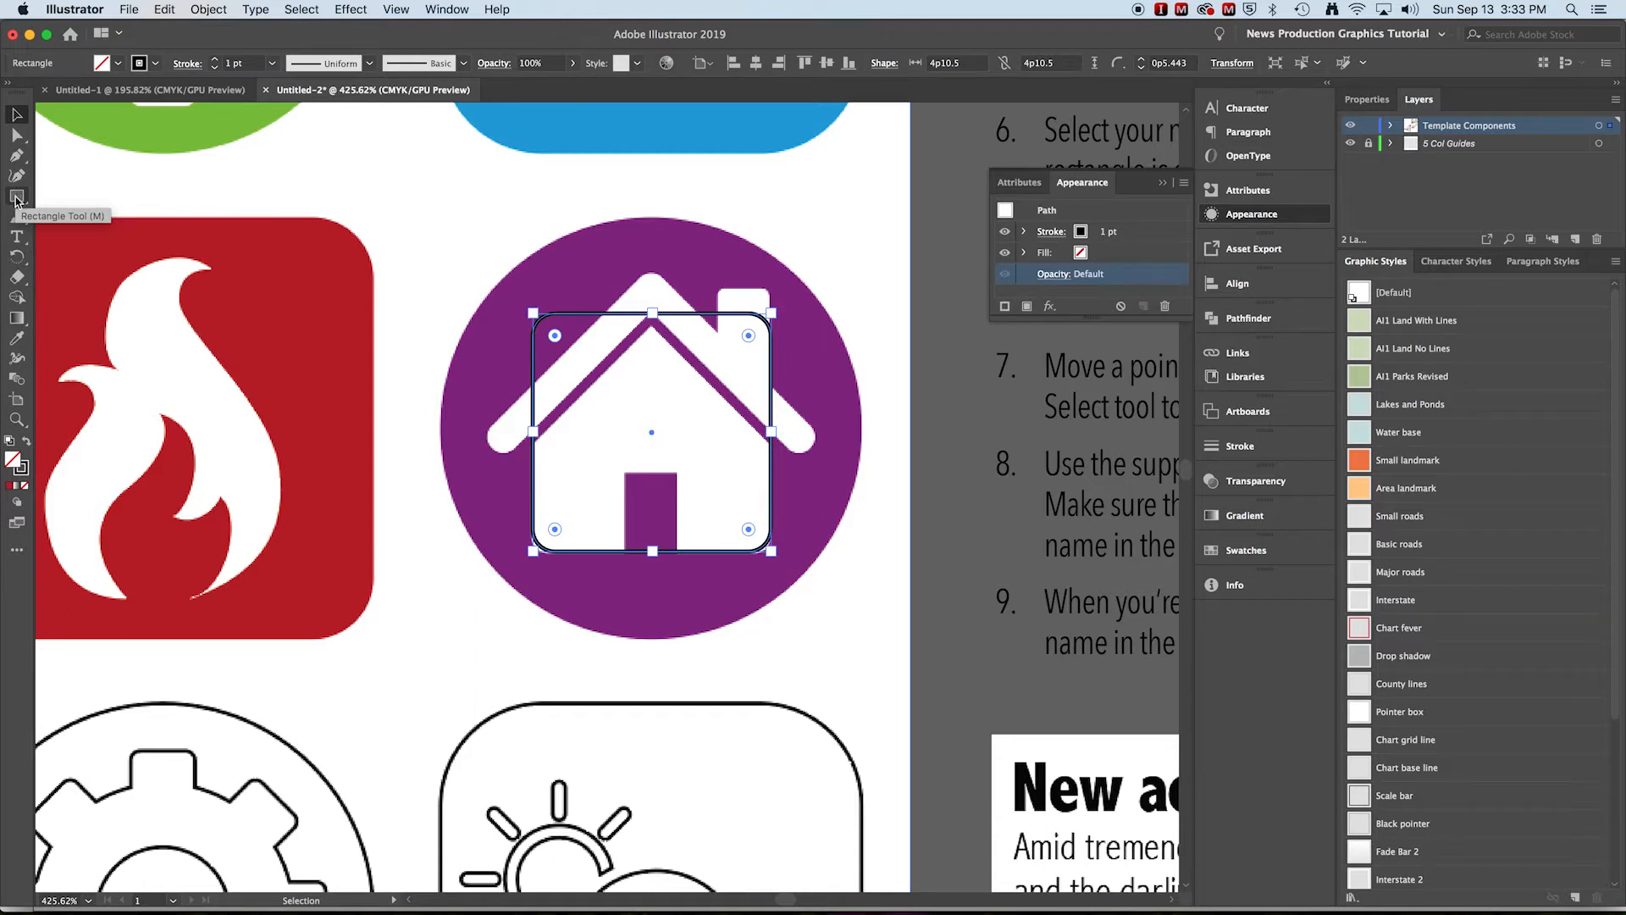
Draw a square about 6p4.196 over the house and rotate it 45 degrees into a diamond
drag(15, 201, 72, 194)
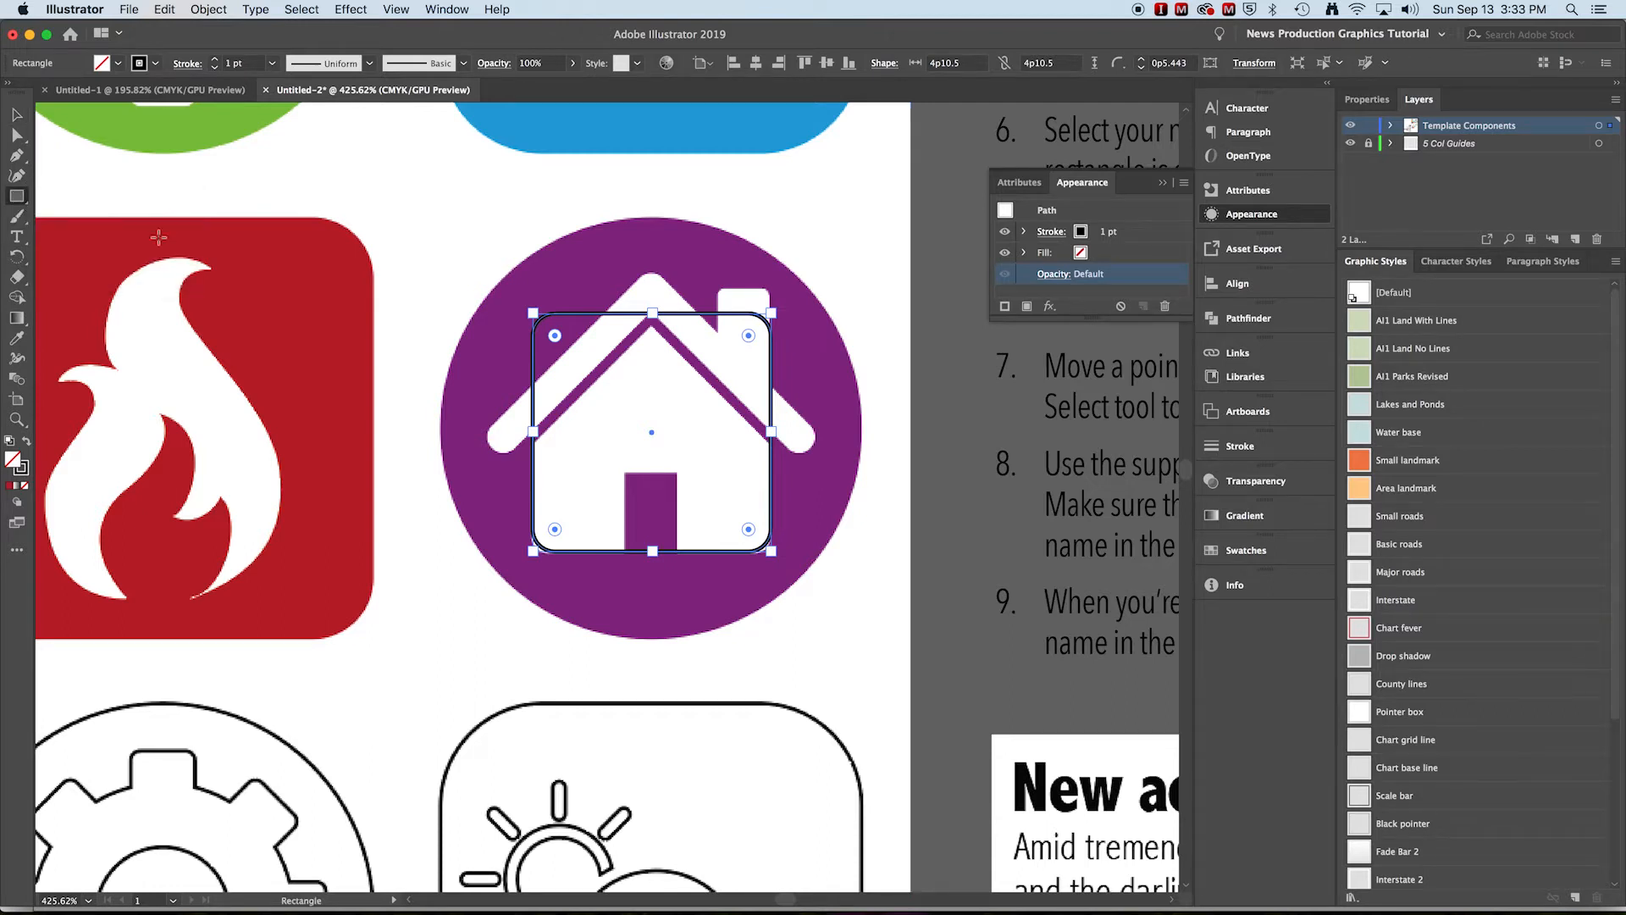
drag(619, 409, 463, 253)
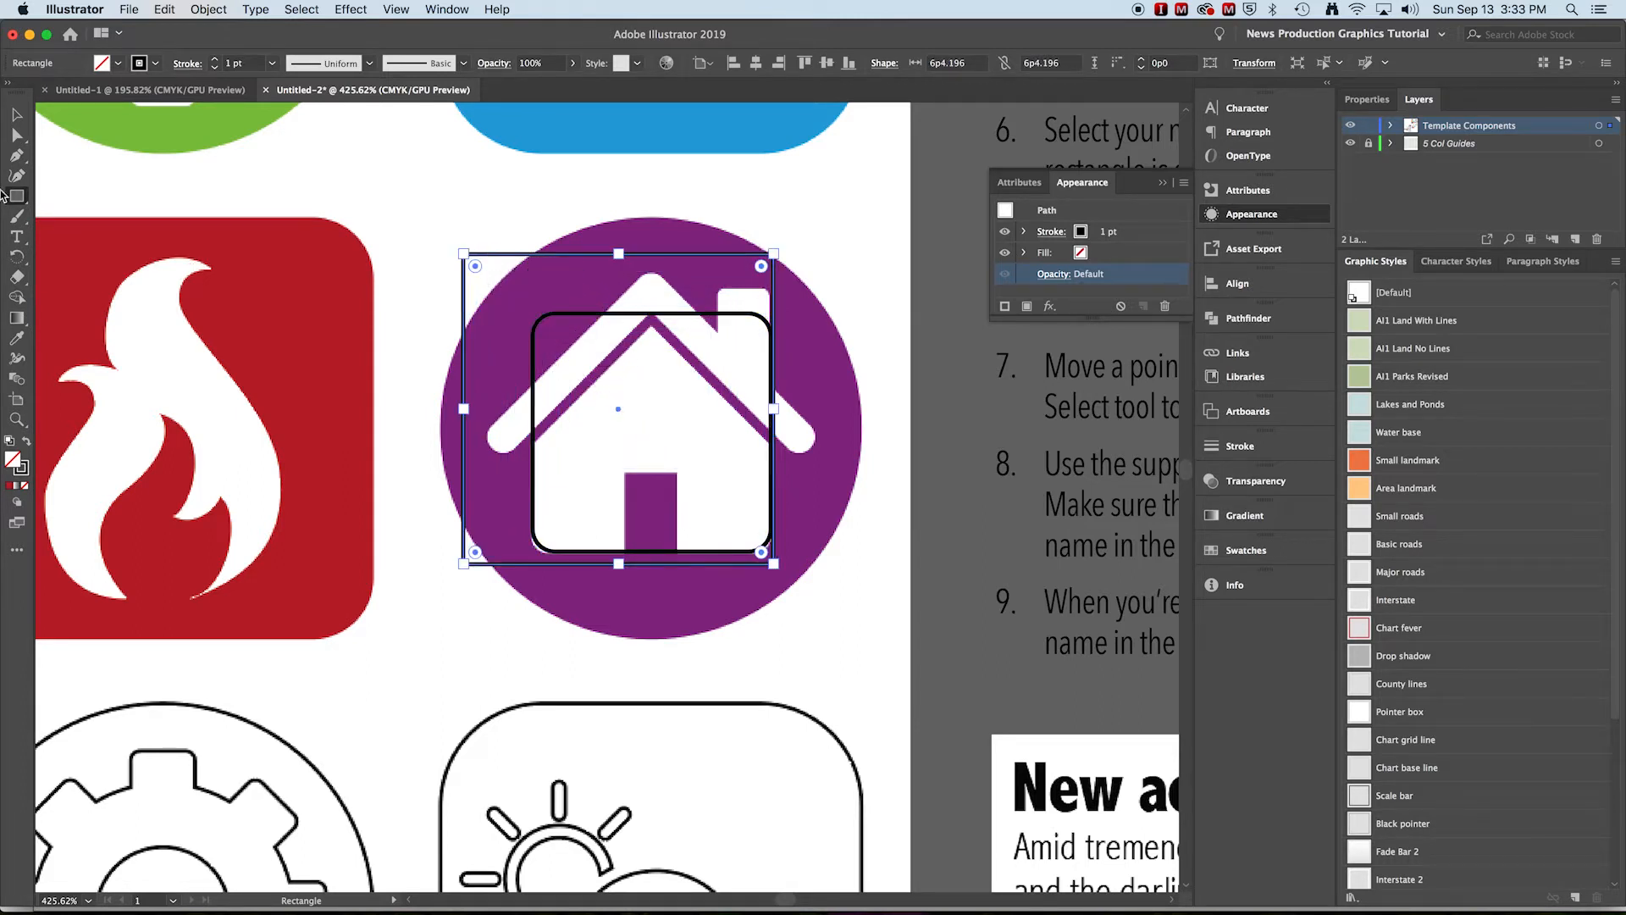
click(17, 114)
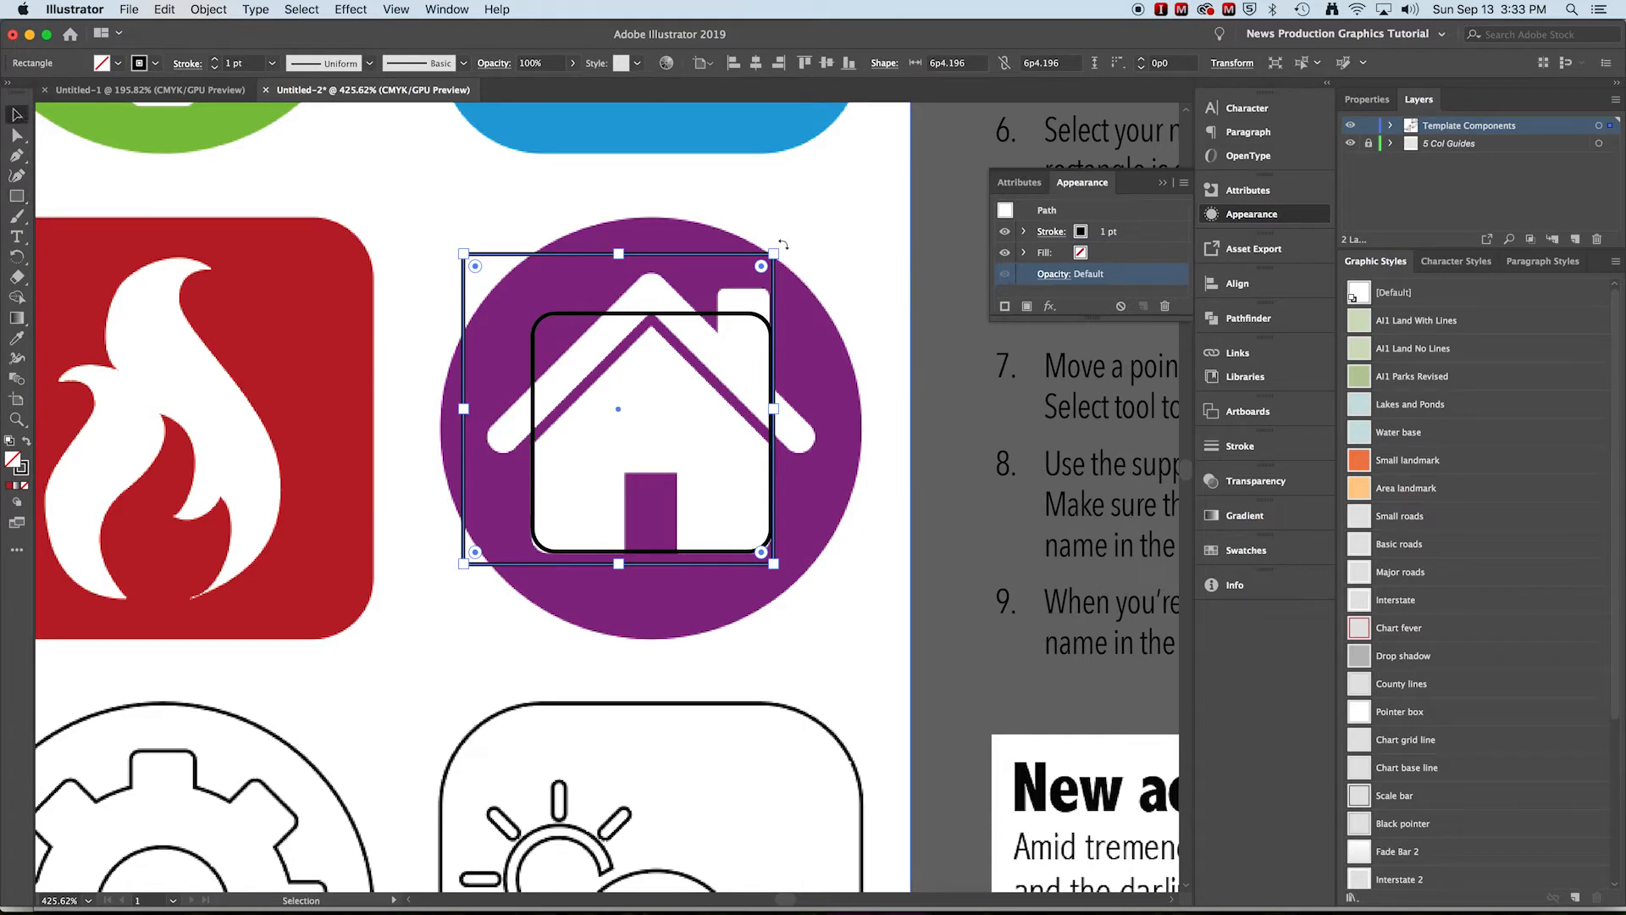
drag(784, 246, 886, 366)
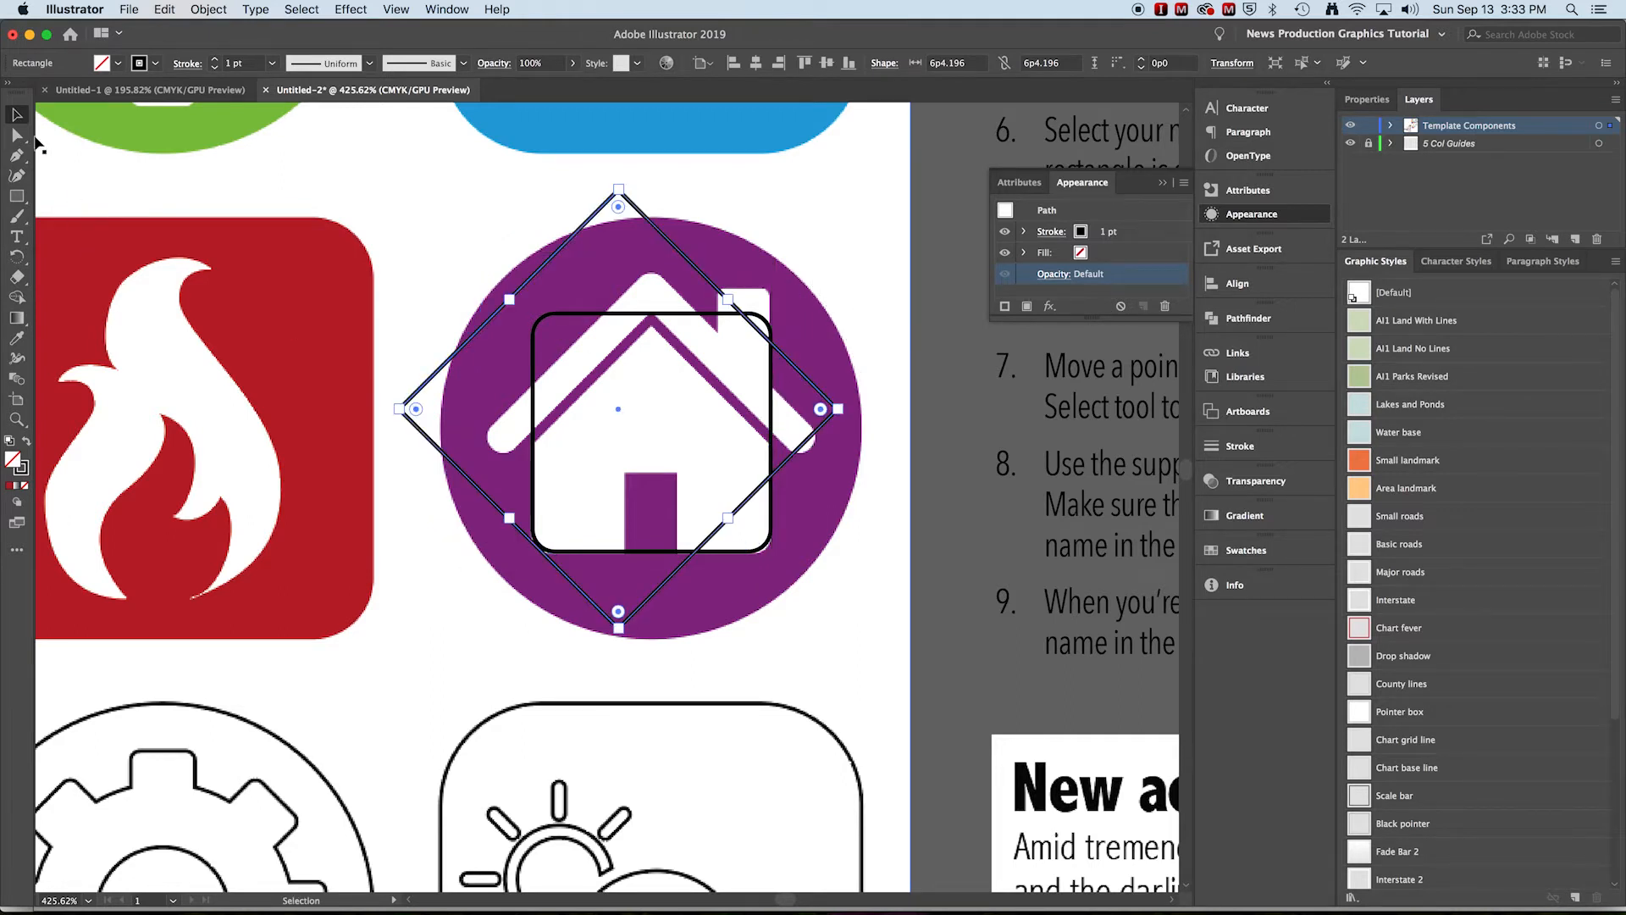
Select the diamond and the rounded rectangle and align them on their horizontal centers
shift+click(666, 315)
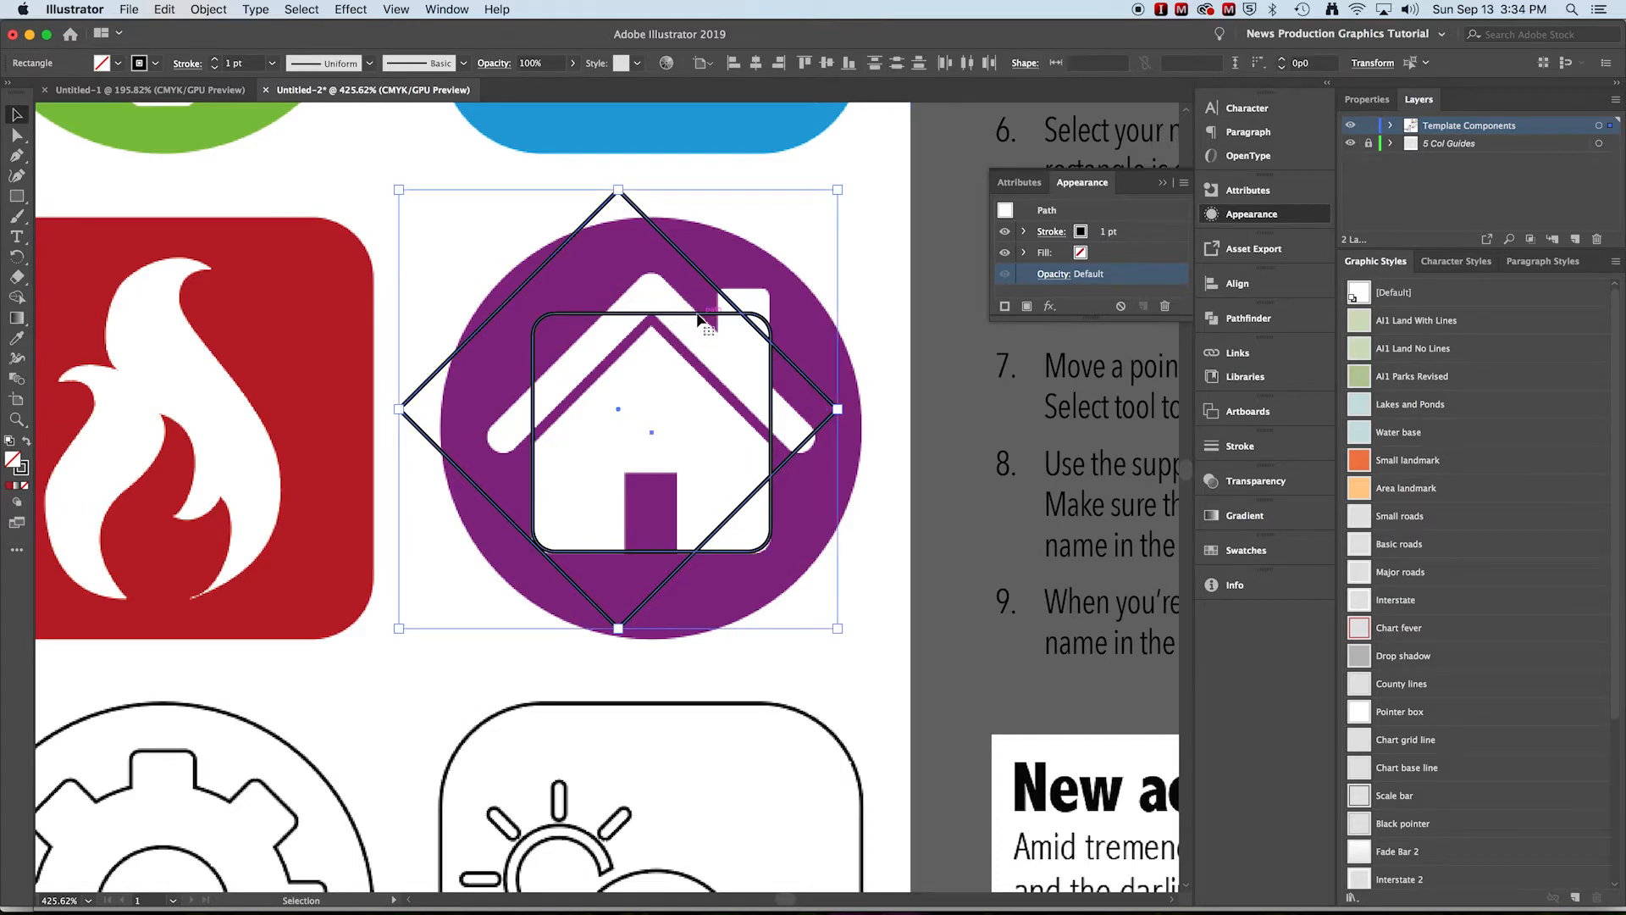
click(696, 318)
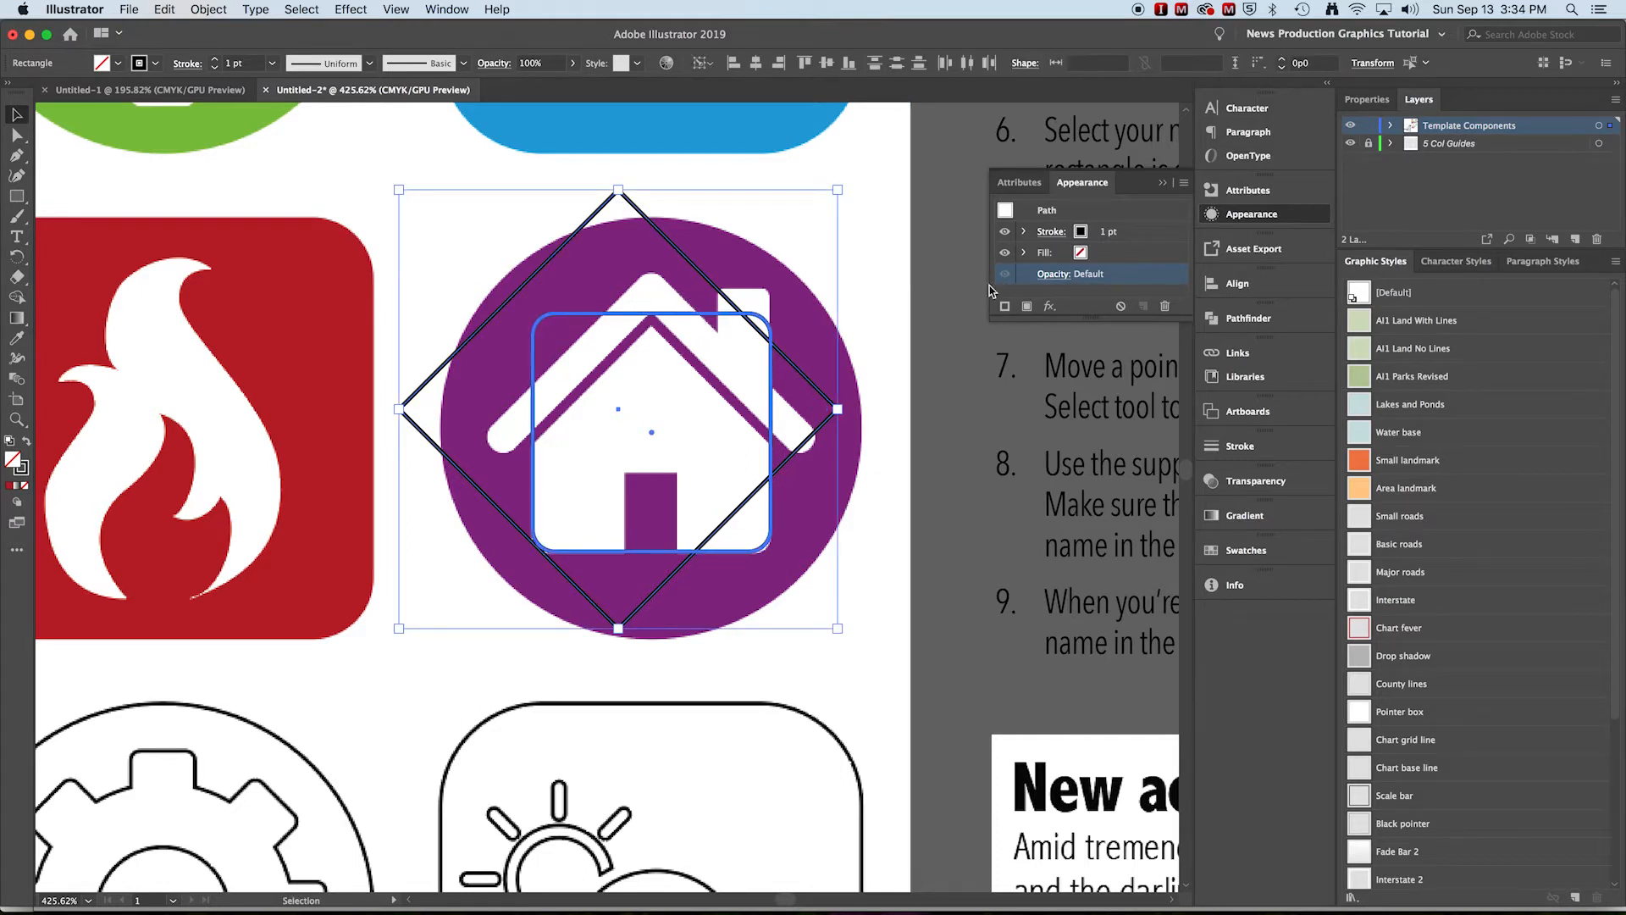
click(1267, 288)
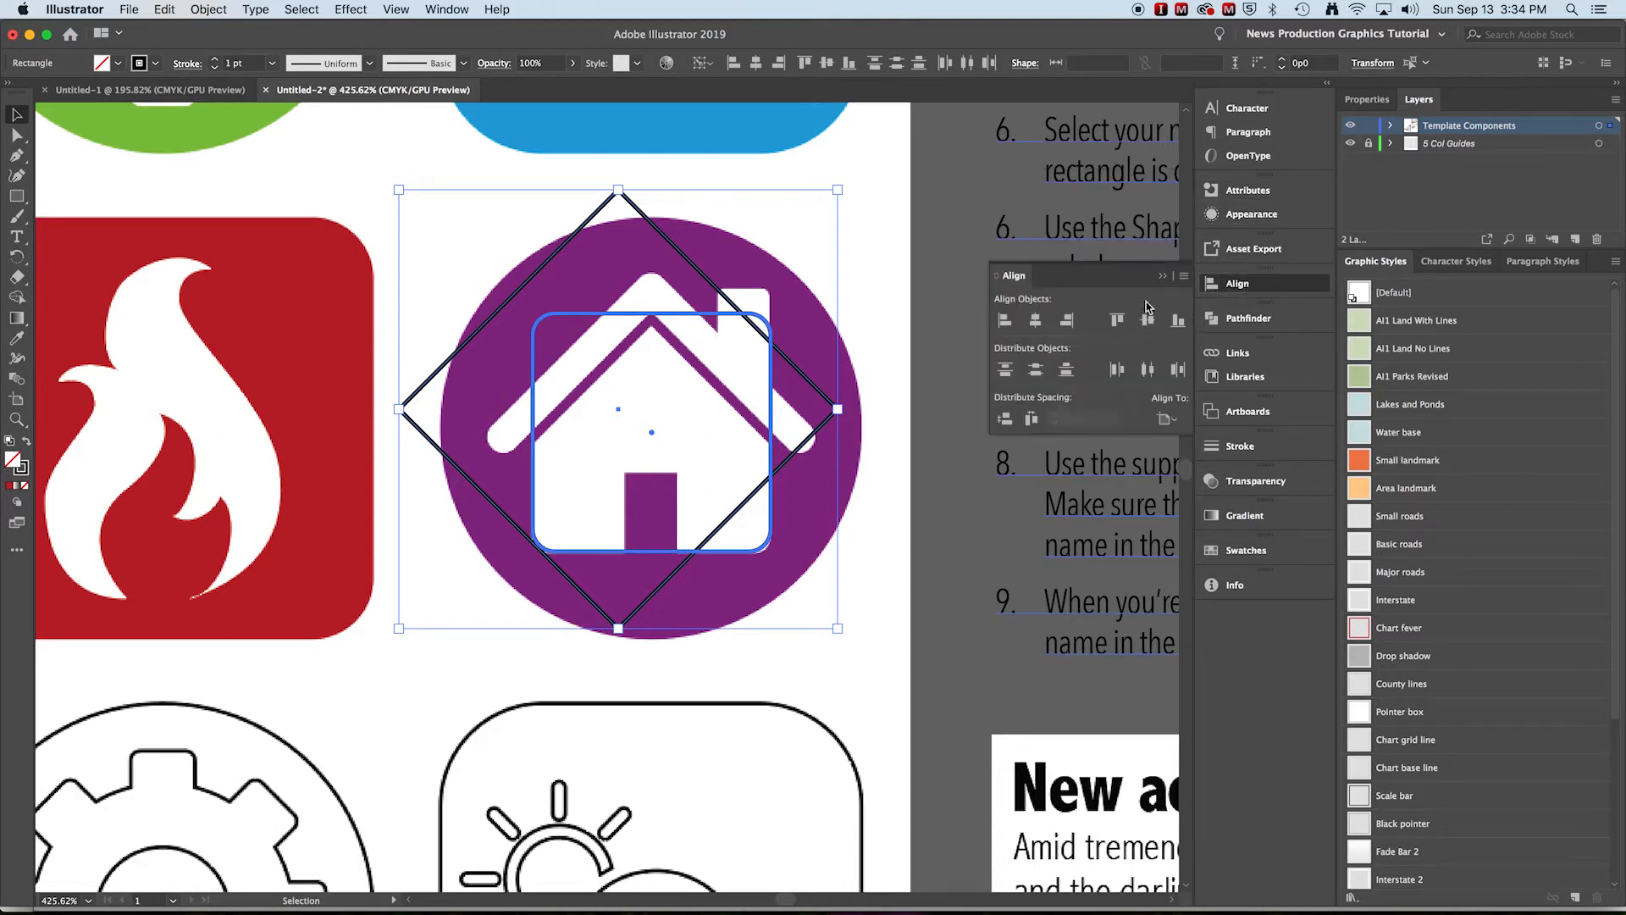
click(1034, 324)
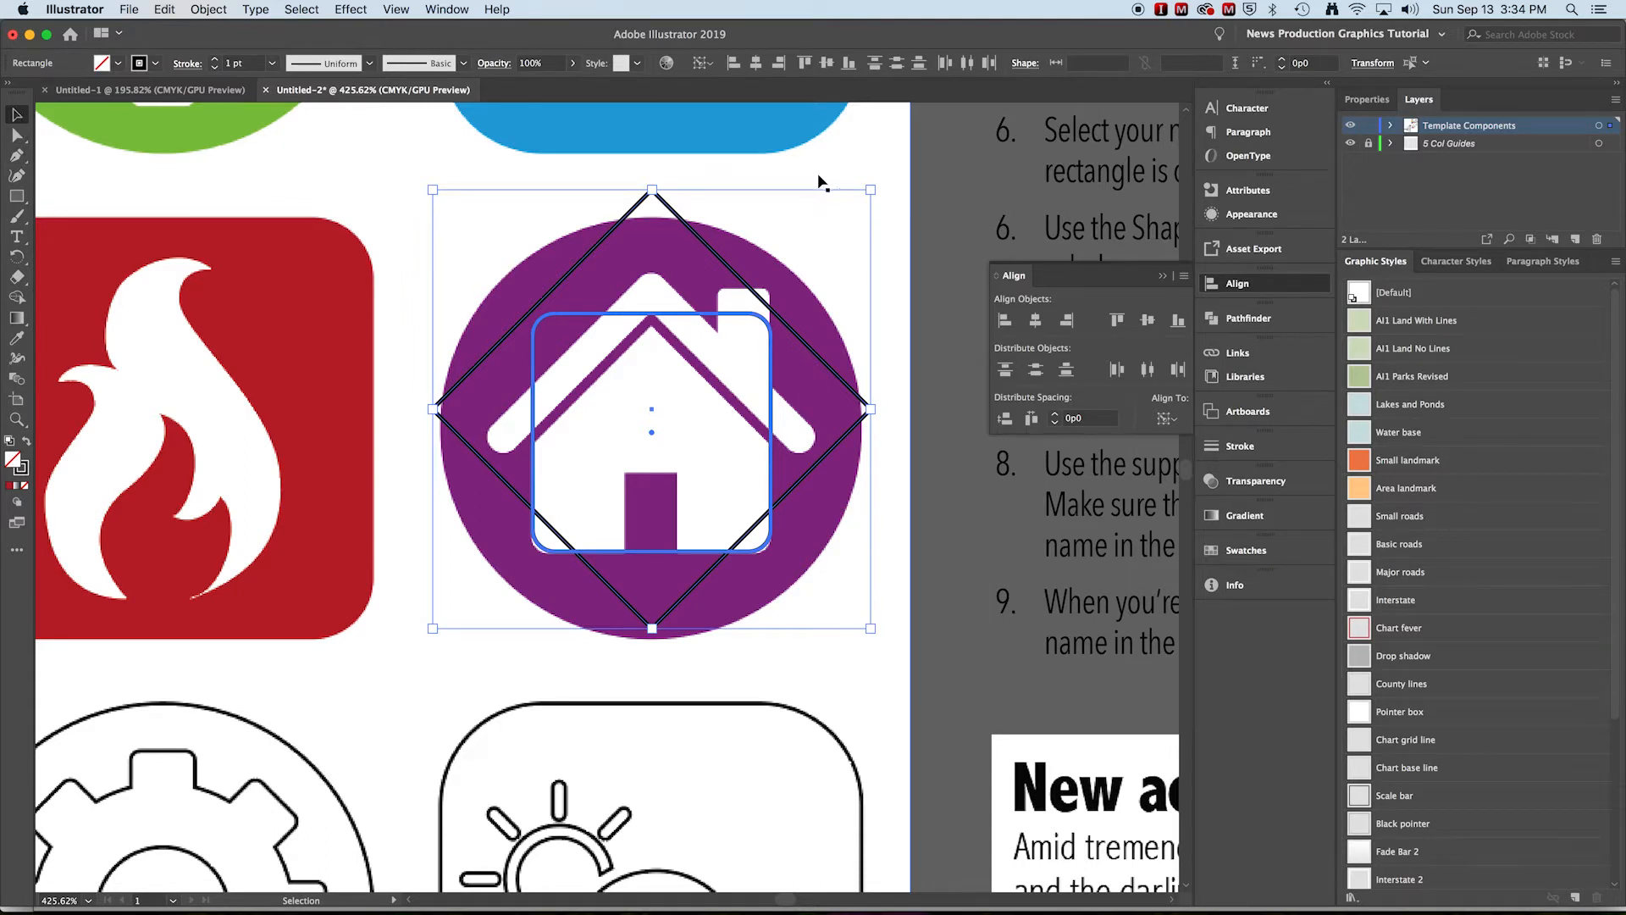
Move the diamond down so its upper point meets the house's roof peak
click(789, 189)
drag(700, 253, 714, 378)
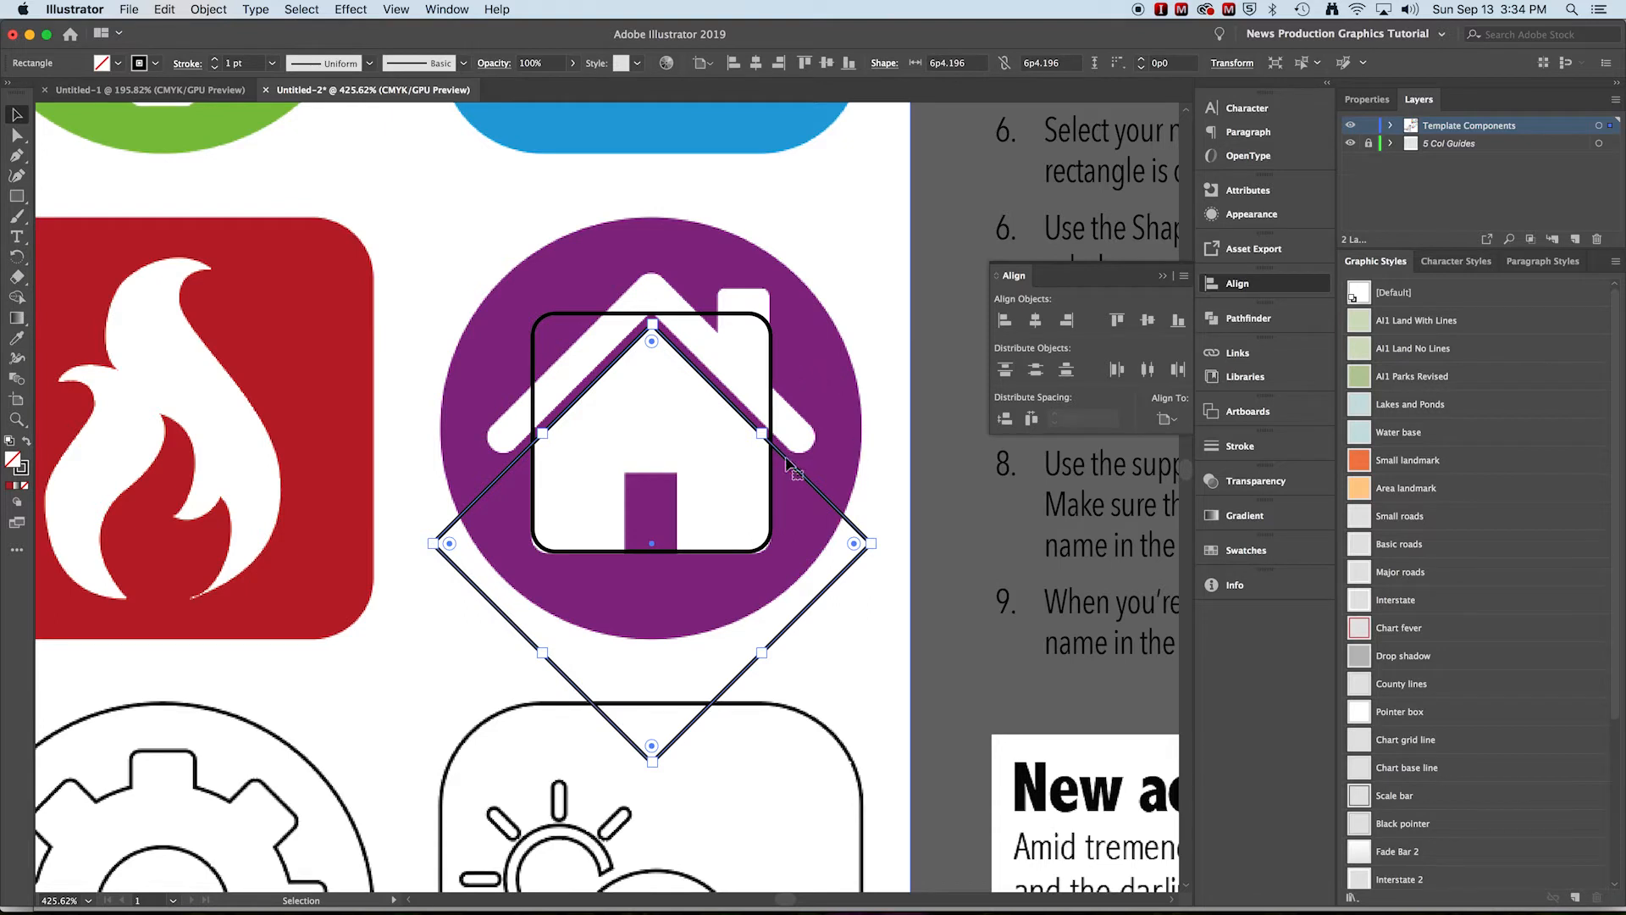
Intersect the diamond with the rounded rectangle to form the house outline
shift+click(769, 388)
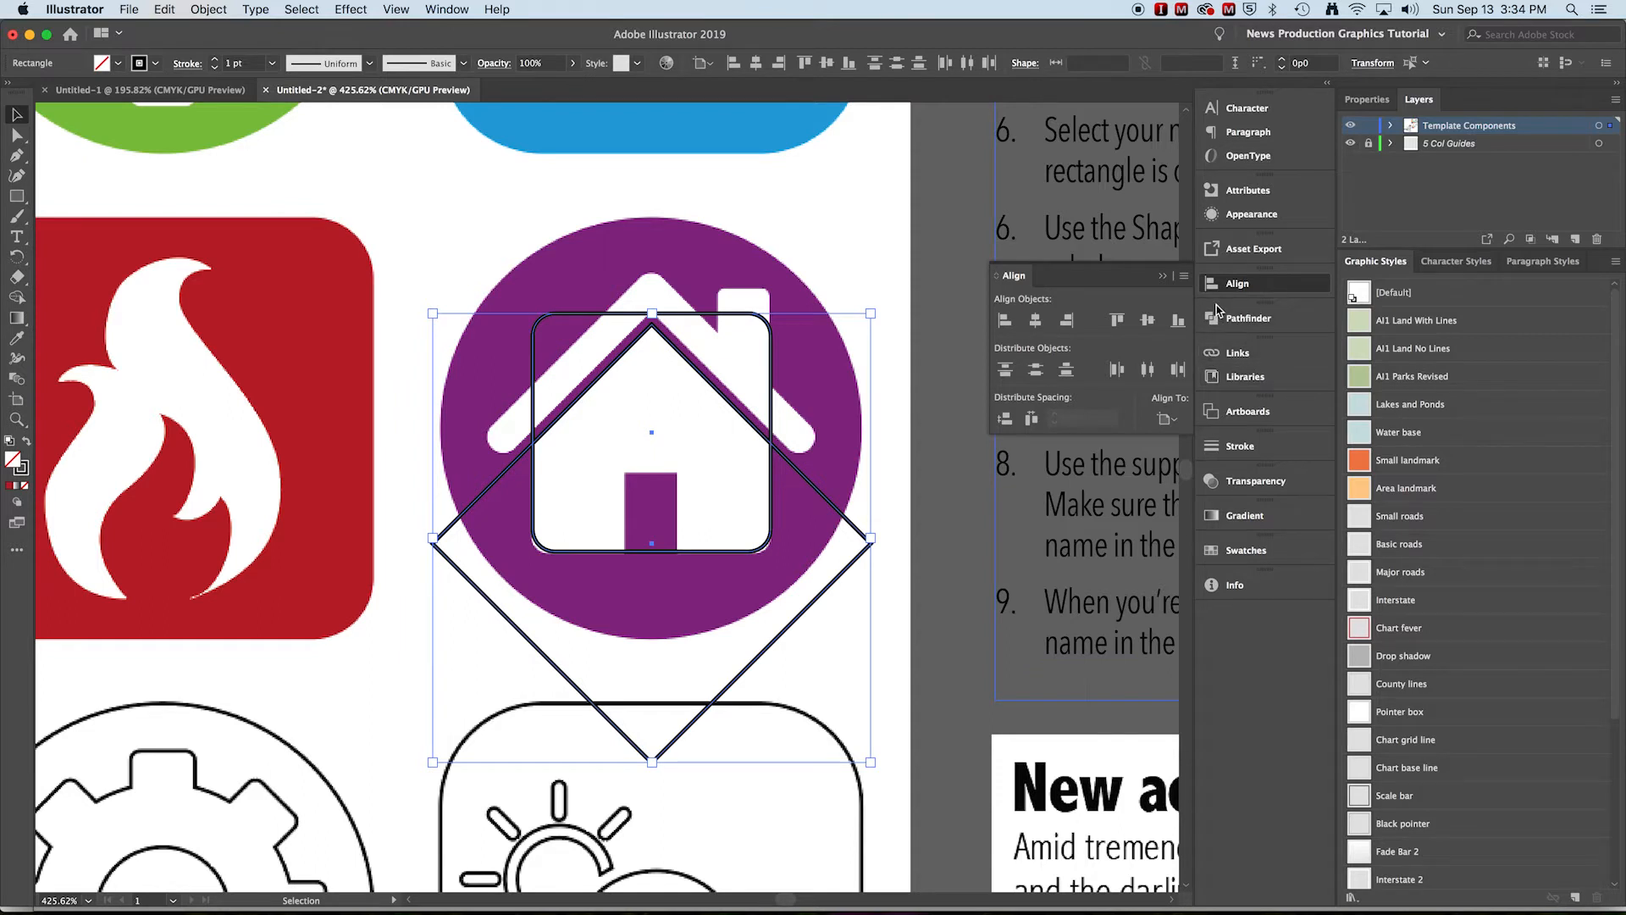
click(1245, 320)
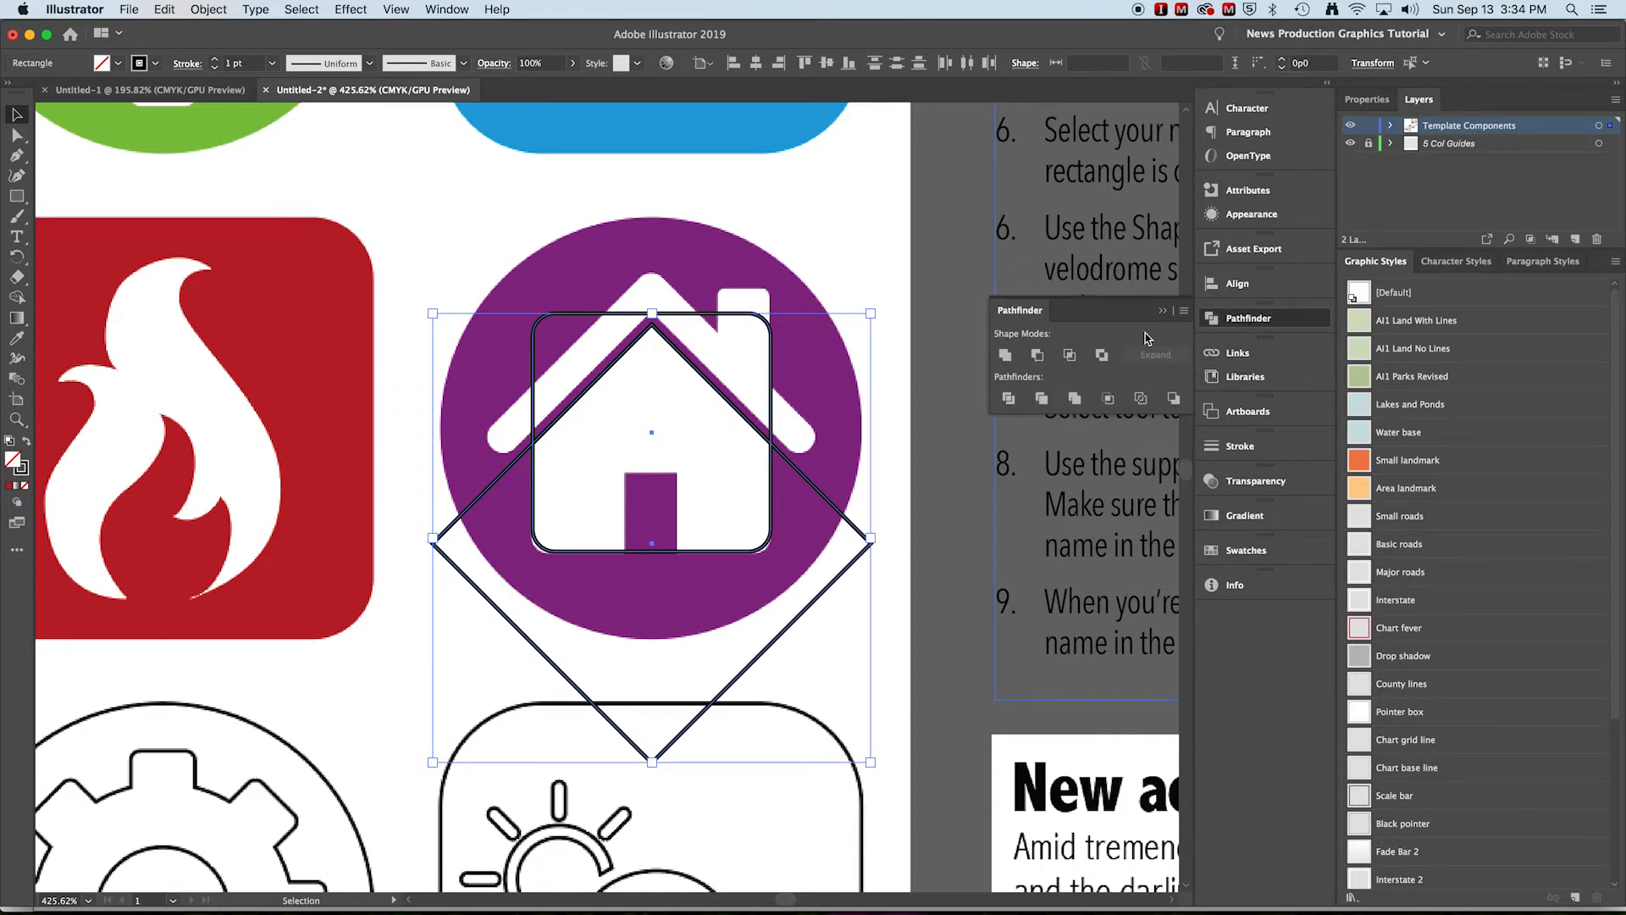
click(1069, 356)
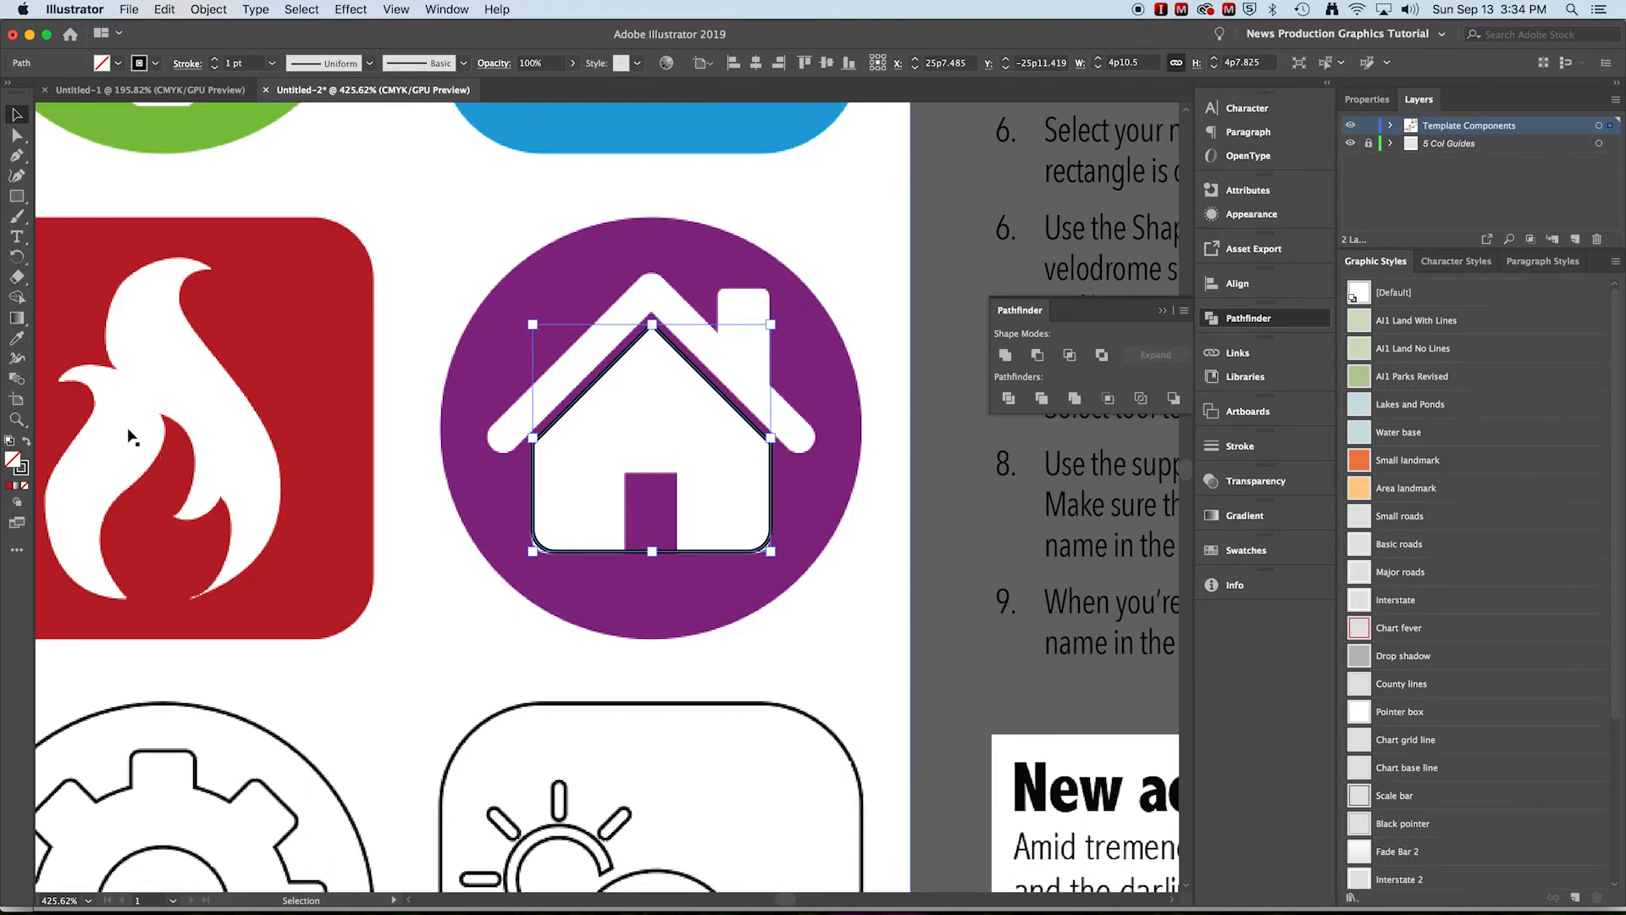
Draw a door rectangle about 1p1.74 wide and 2p1.399 tall over the house's door
click(16, 195)
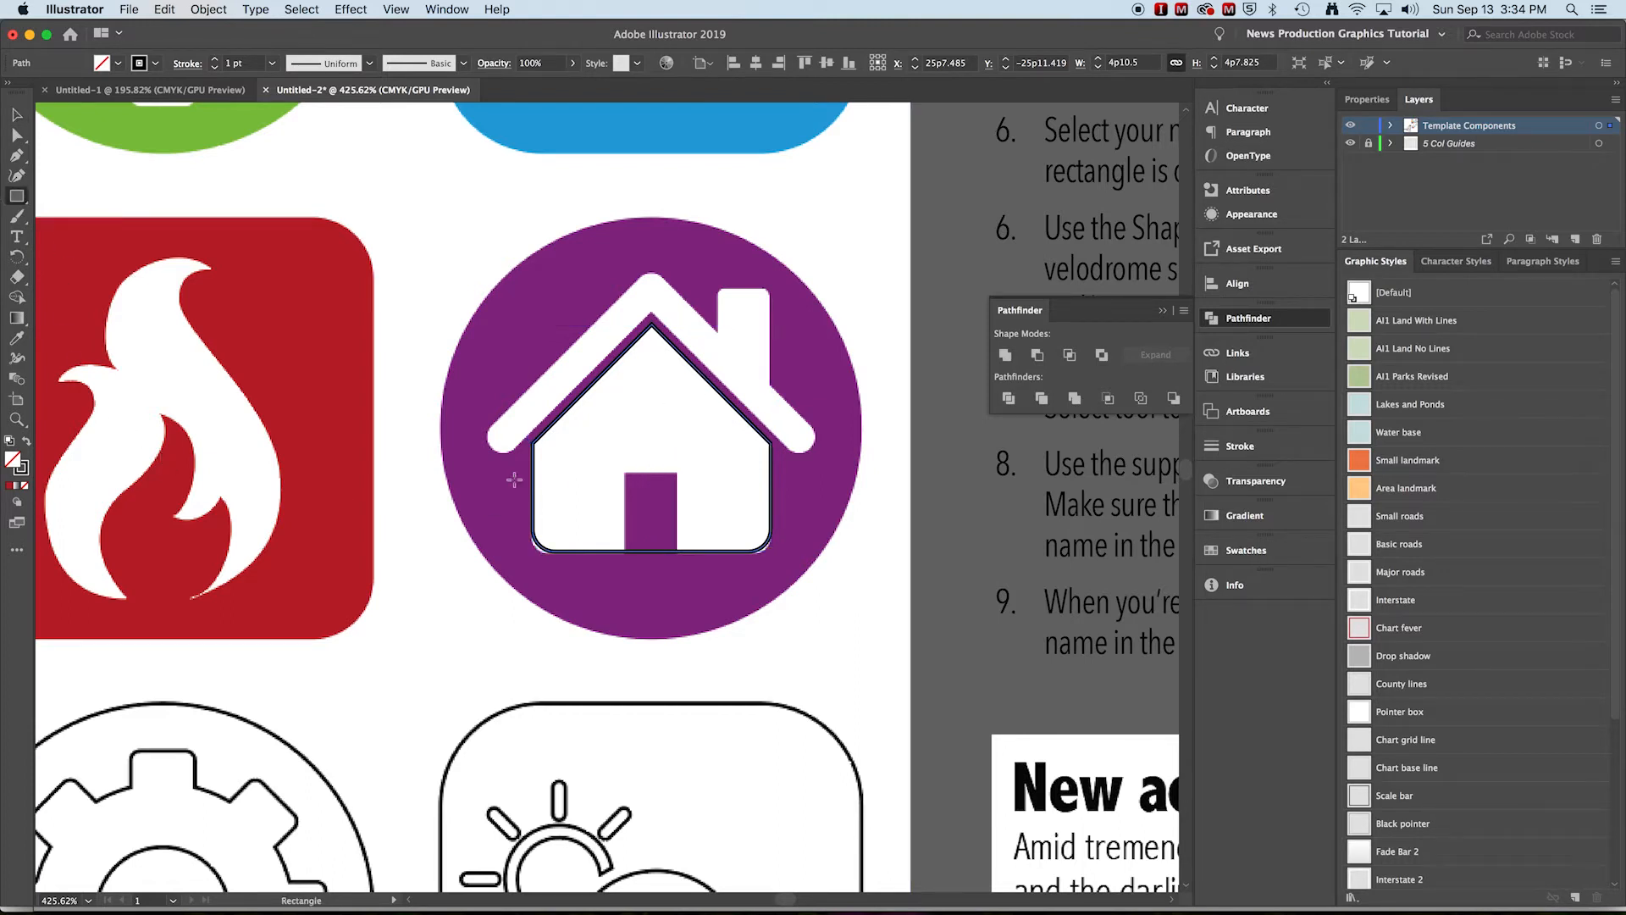
drag(624, 472, 679, 574)
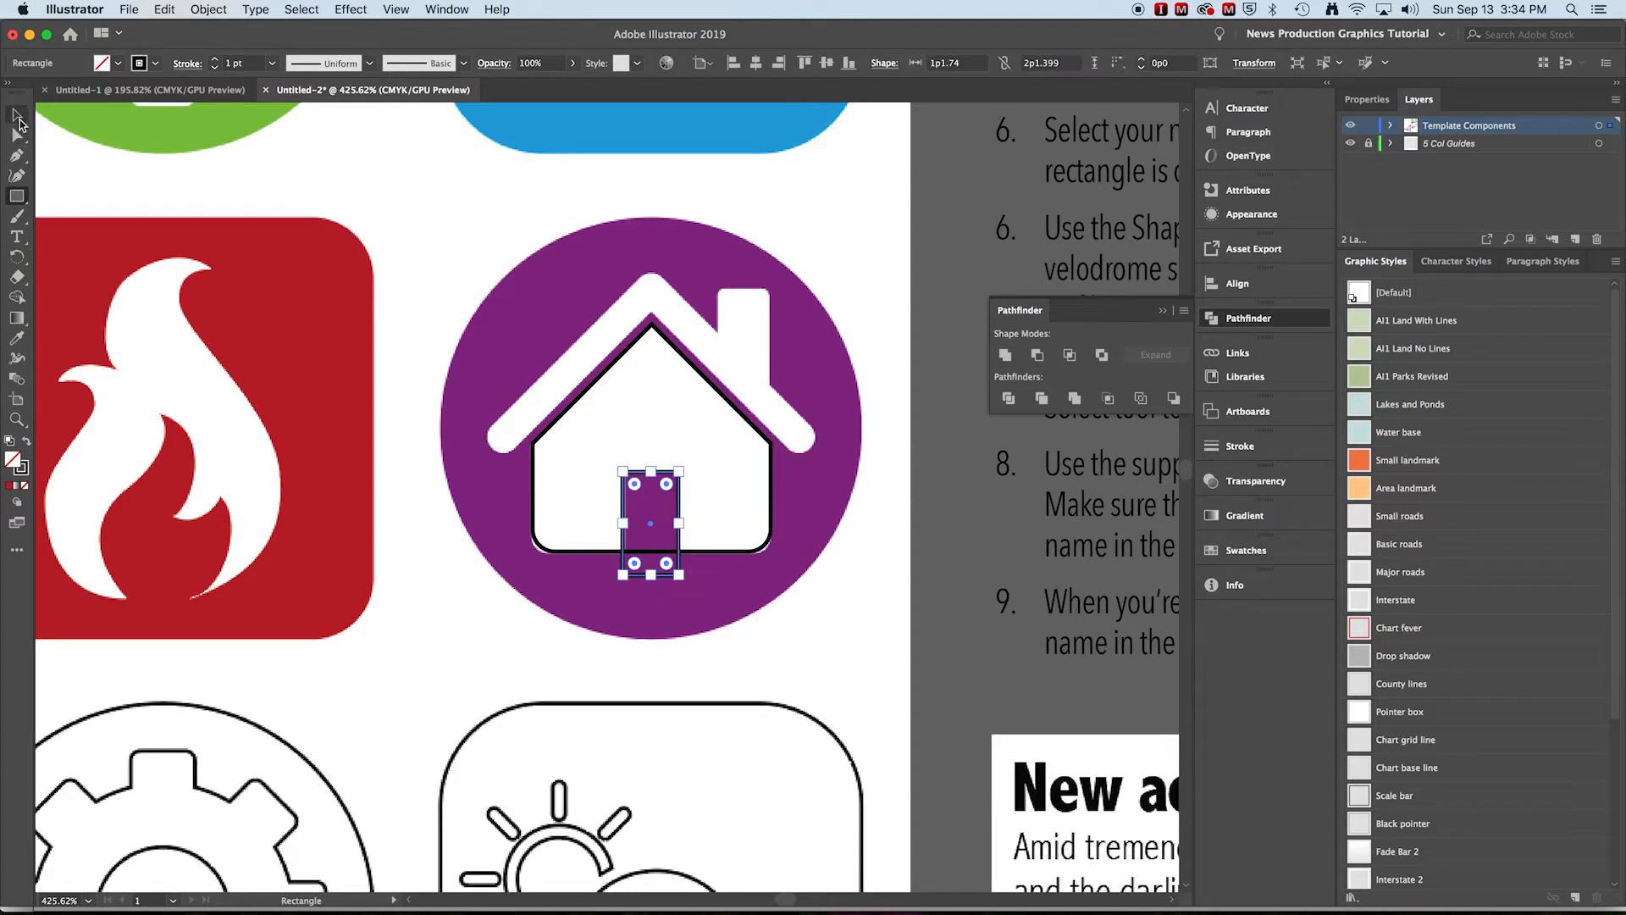
Center the door on the house outline horizontally and subtract it from the outline with Minus Front
click(18, 117)
shift+click(745, 555)
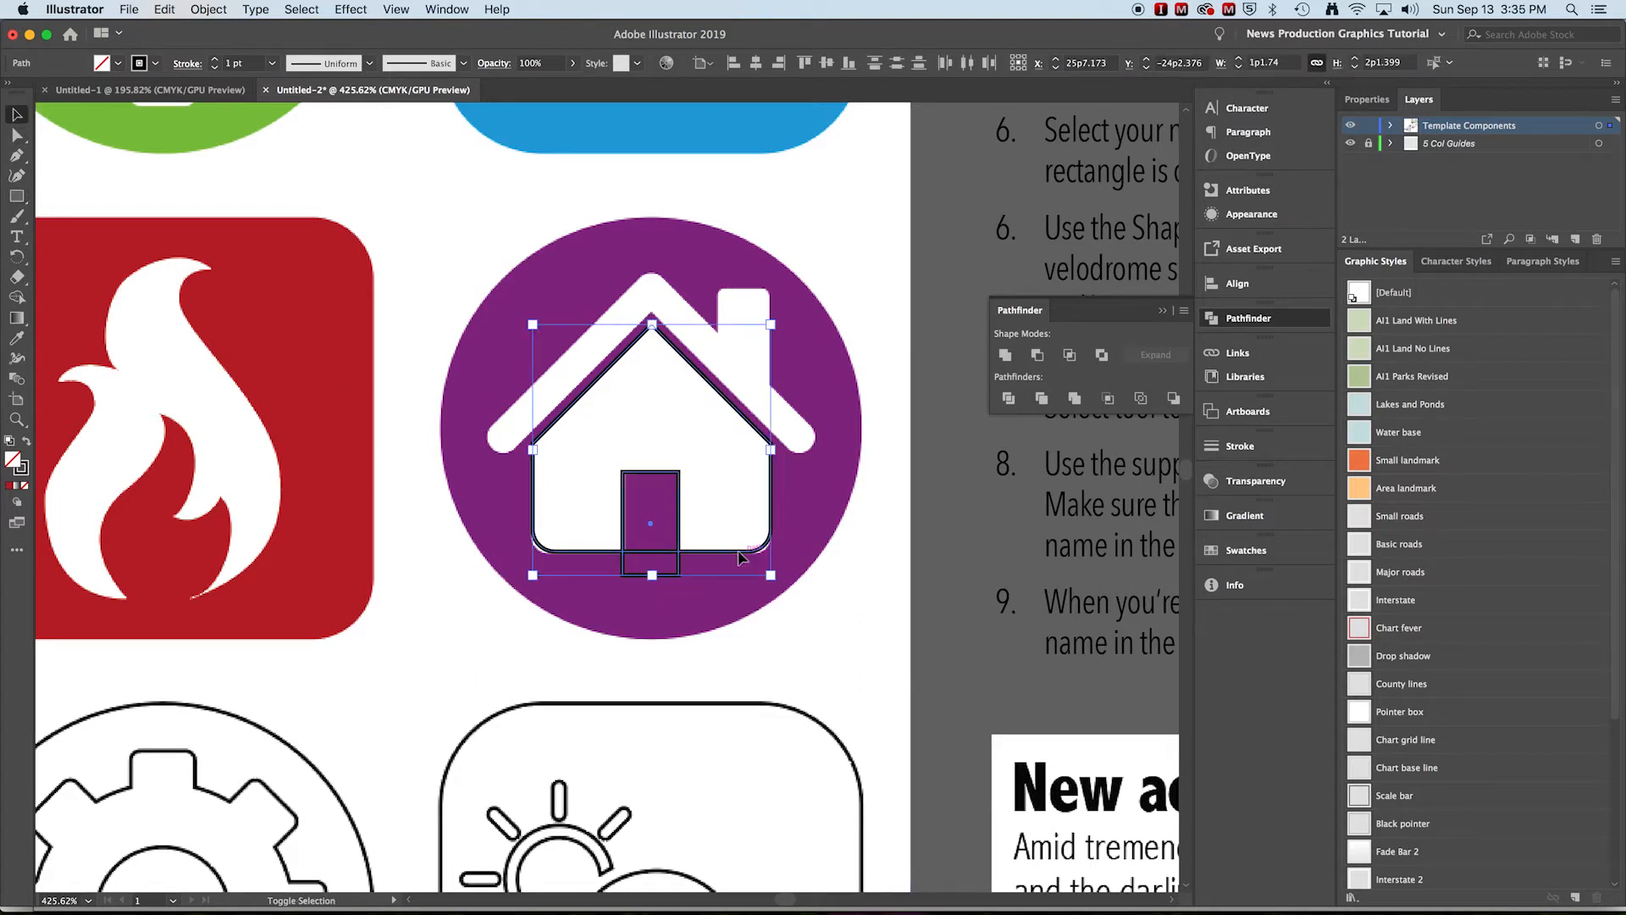
click(744, 551)
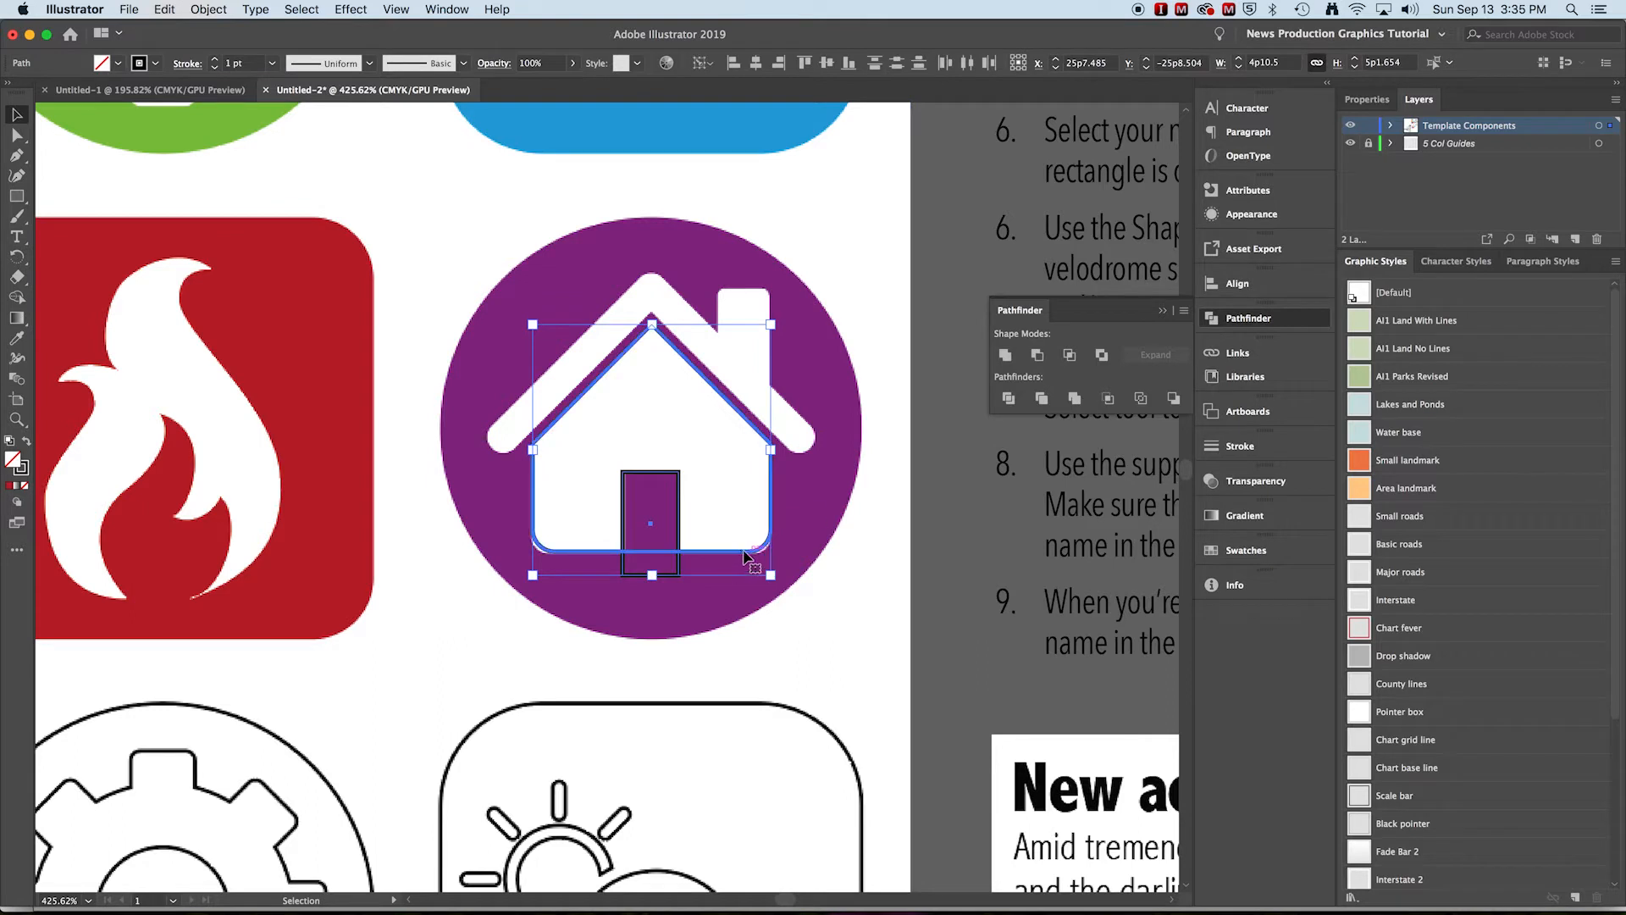
click(1220, 289)
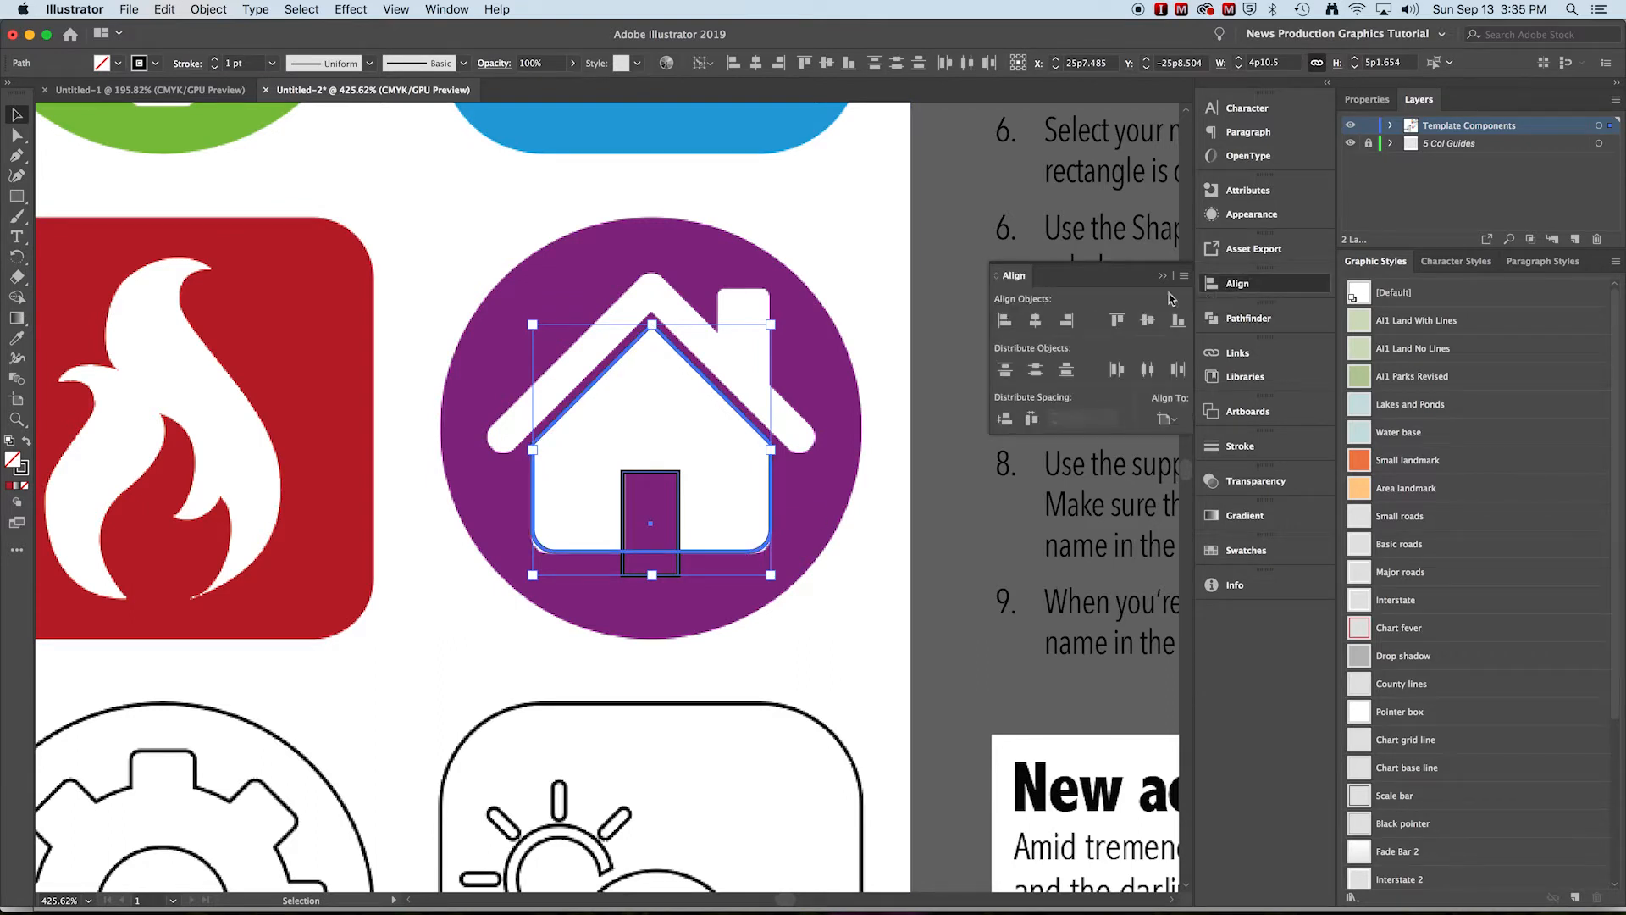
click(1047, 323)
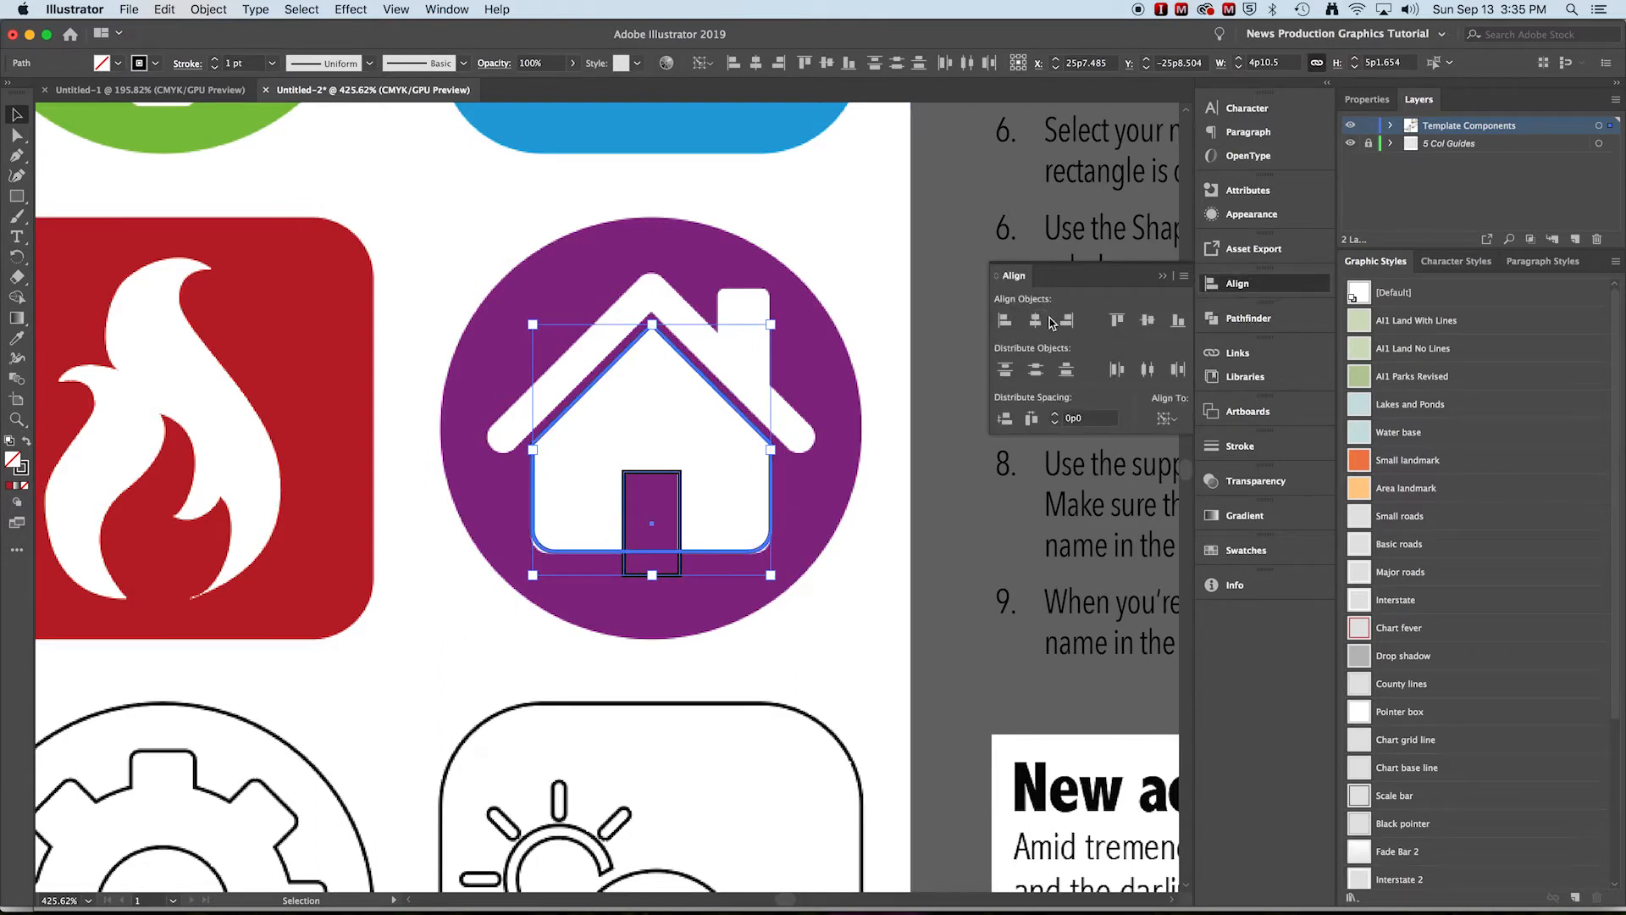
click(1248, 319)
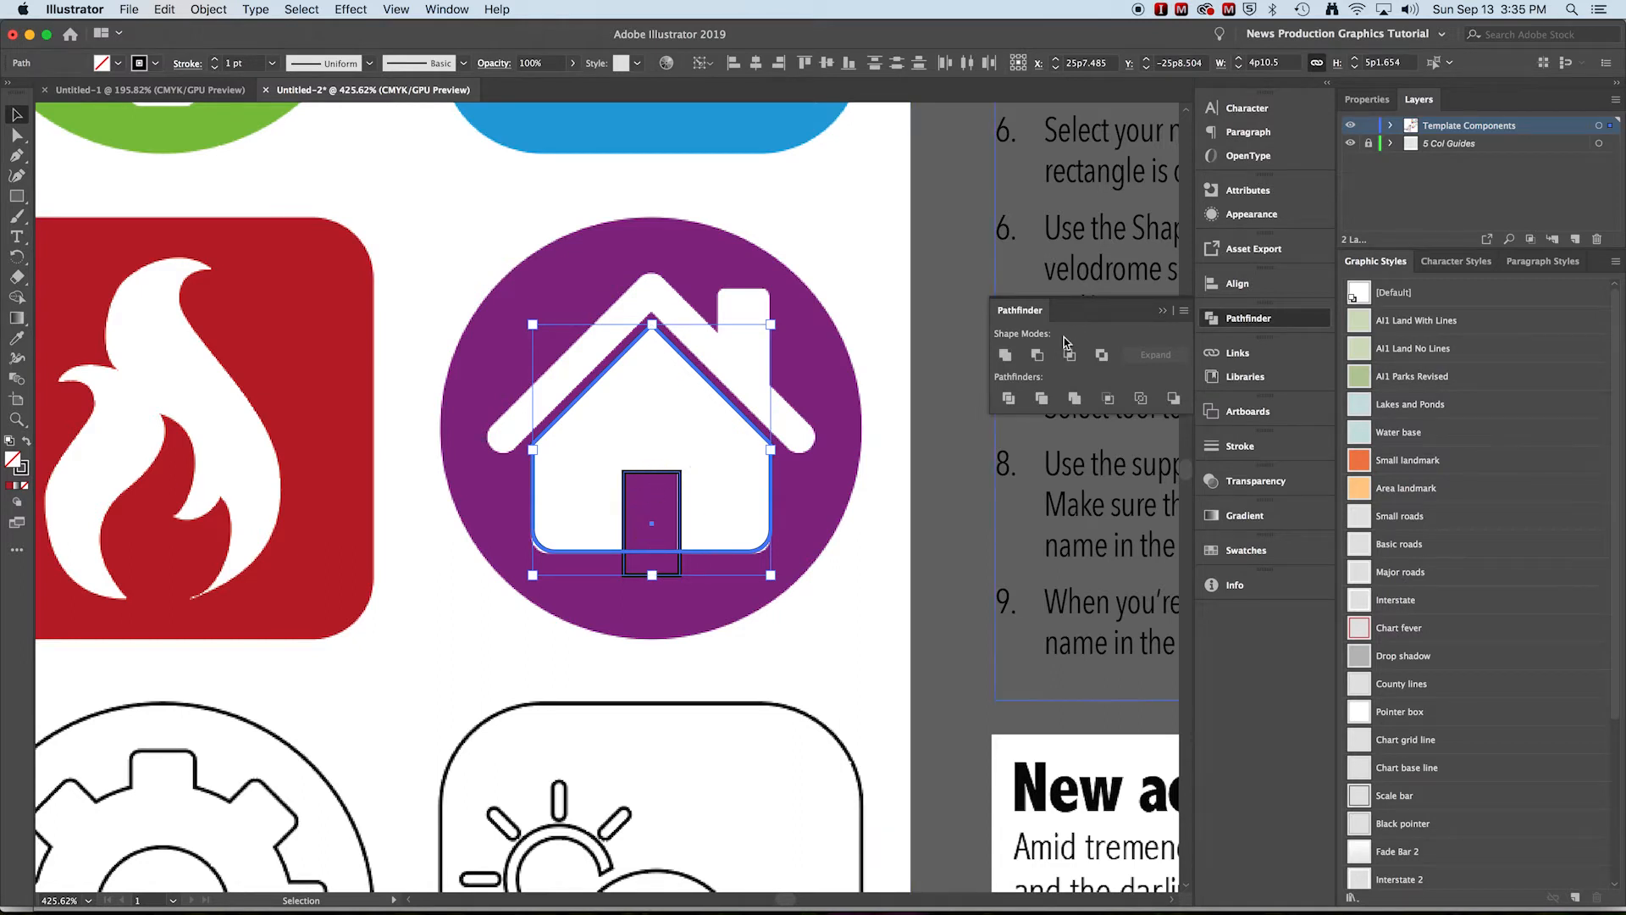
click(1038, 356)
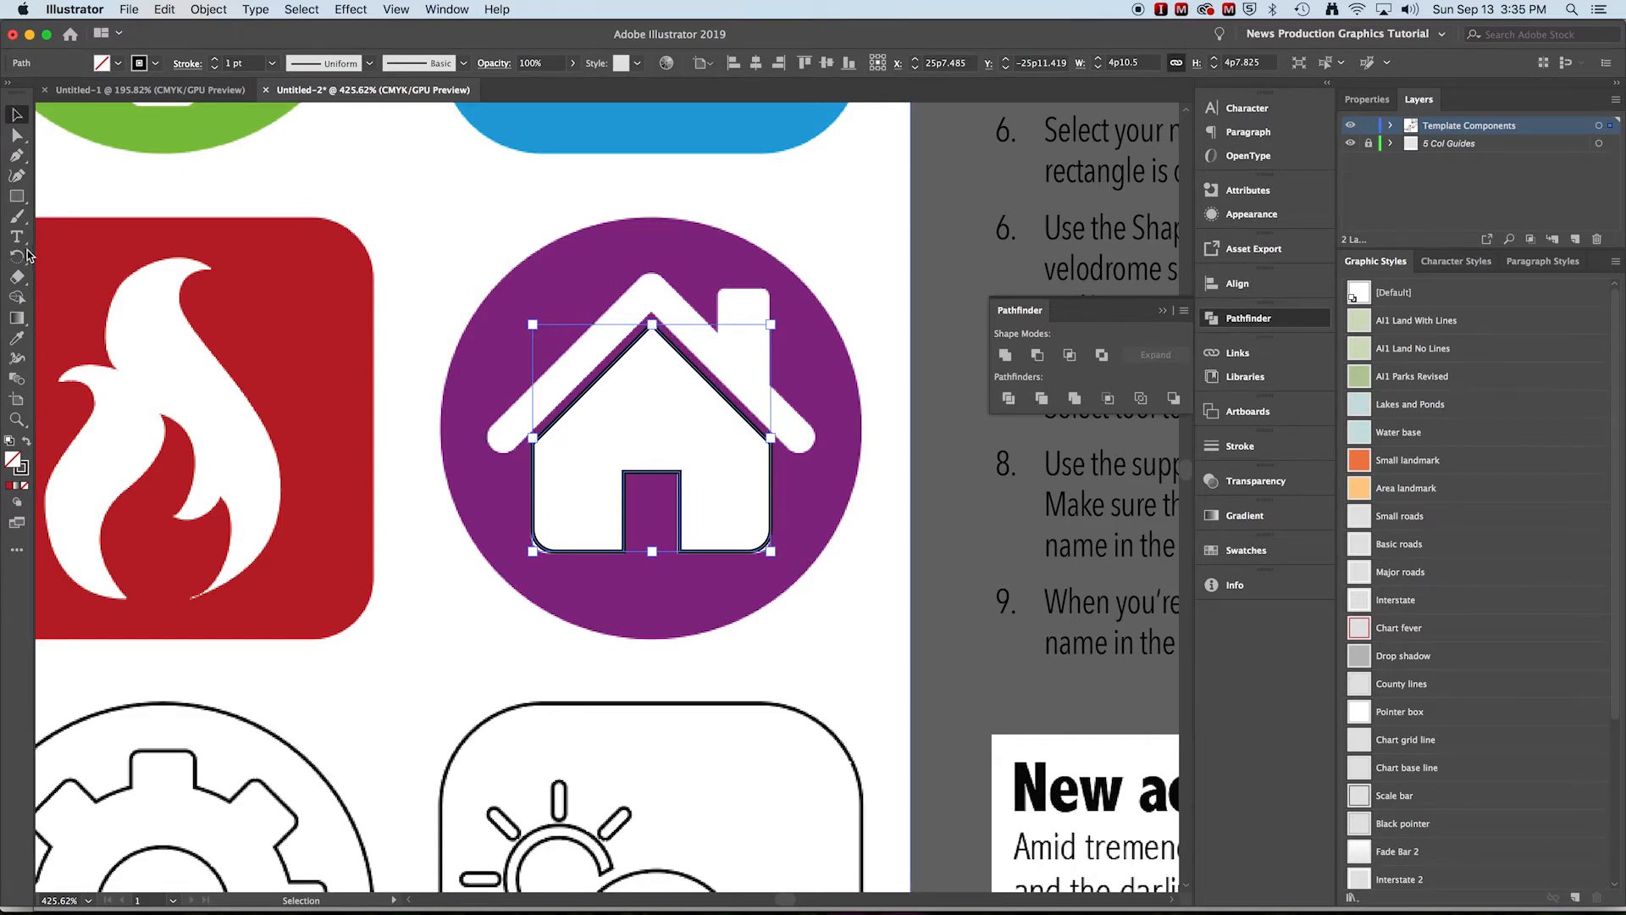
Draw a square about 6p5.414 on each side centered over the house's roof
click(17, 198)
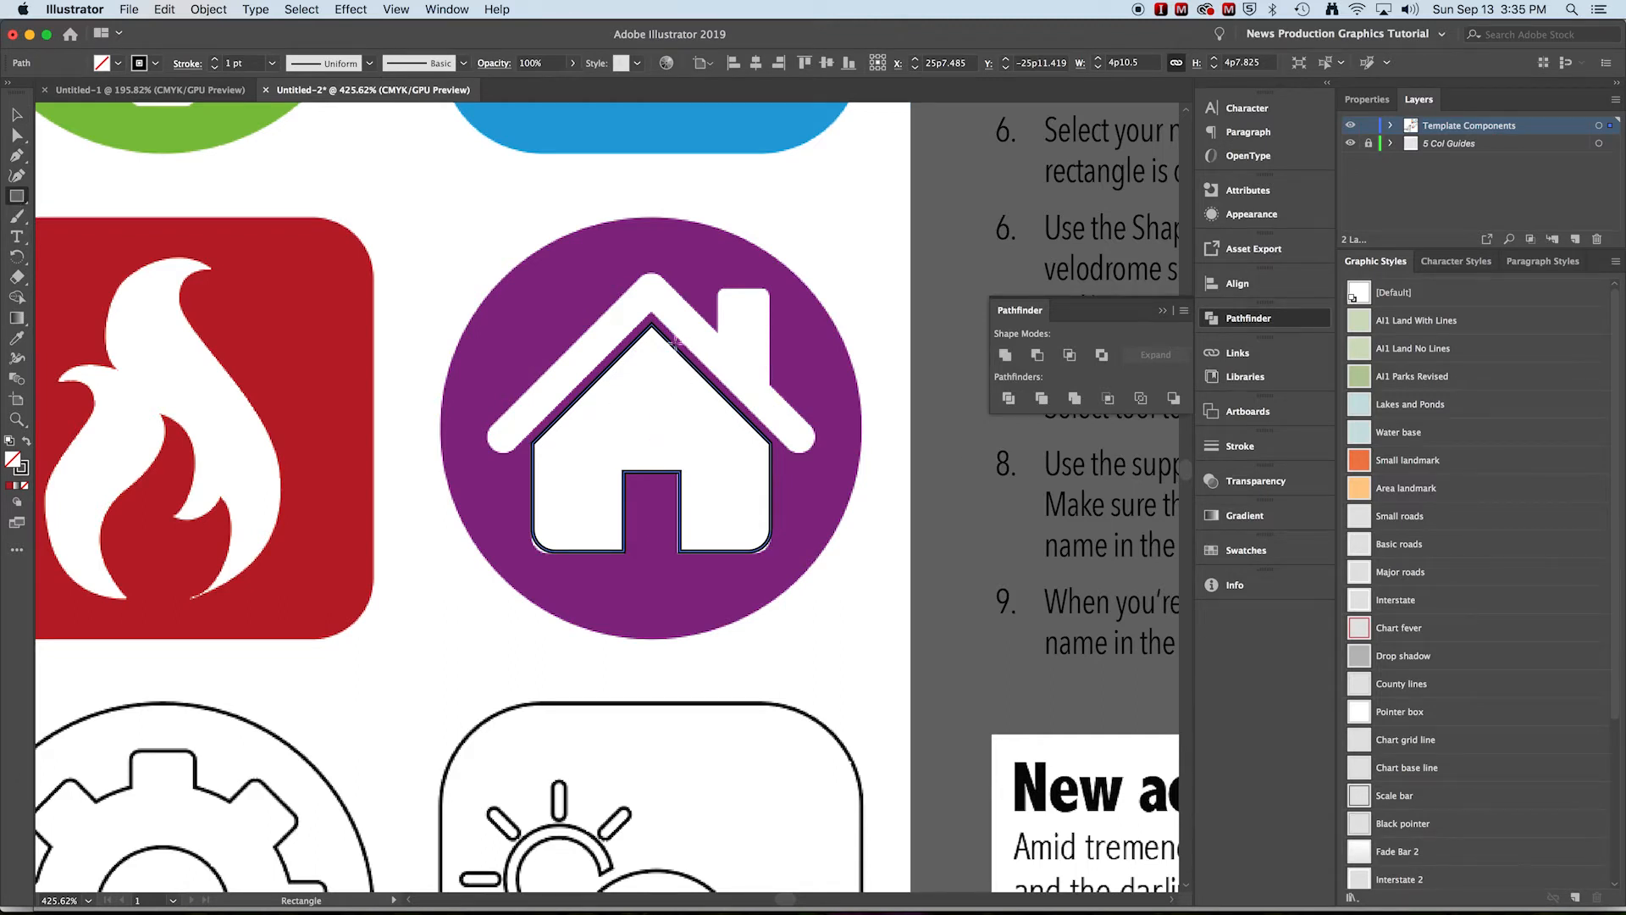
mouse_move(654, 437)
mouse_down()
mouse_move(603, 388)
mouse_move(592, 345)
mouse_move(506, 280)
mouse_up()
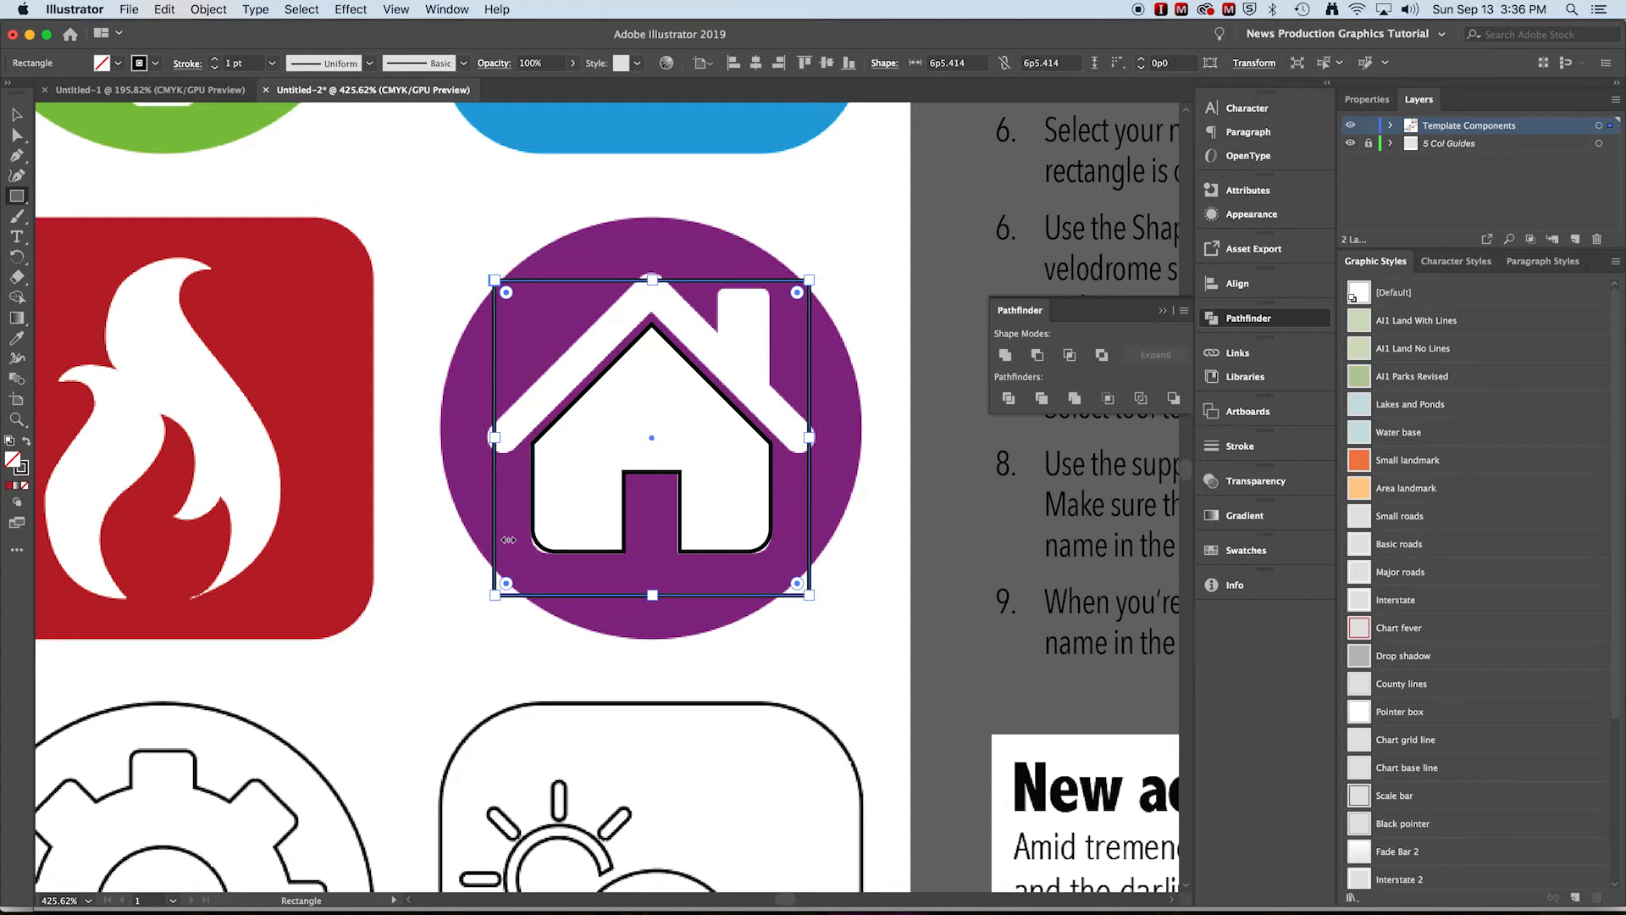
click(16, 113)
shift+click(693, 375)
shift+click(695, 374)
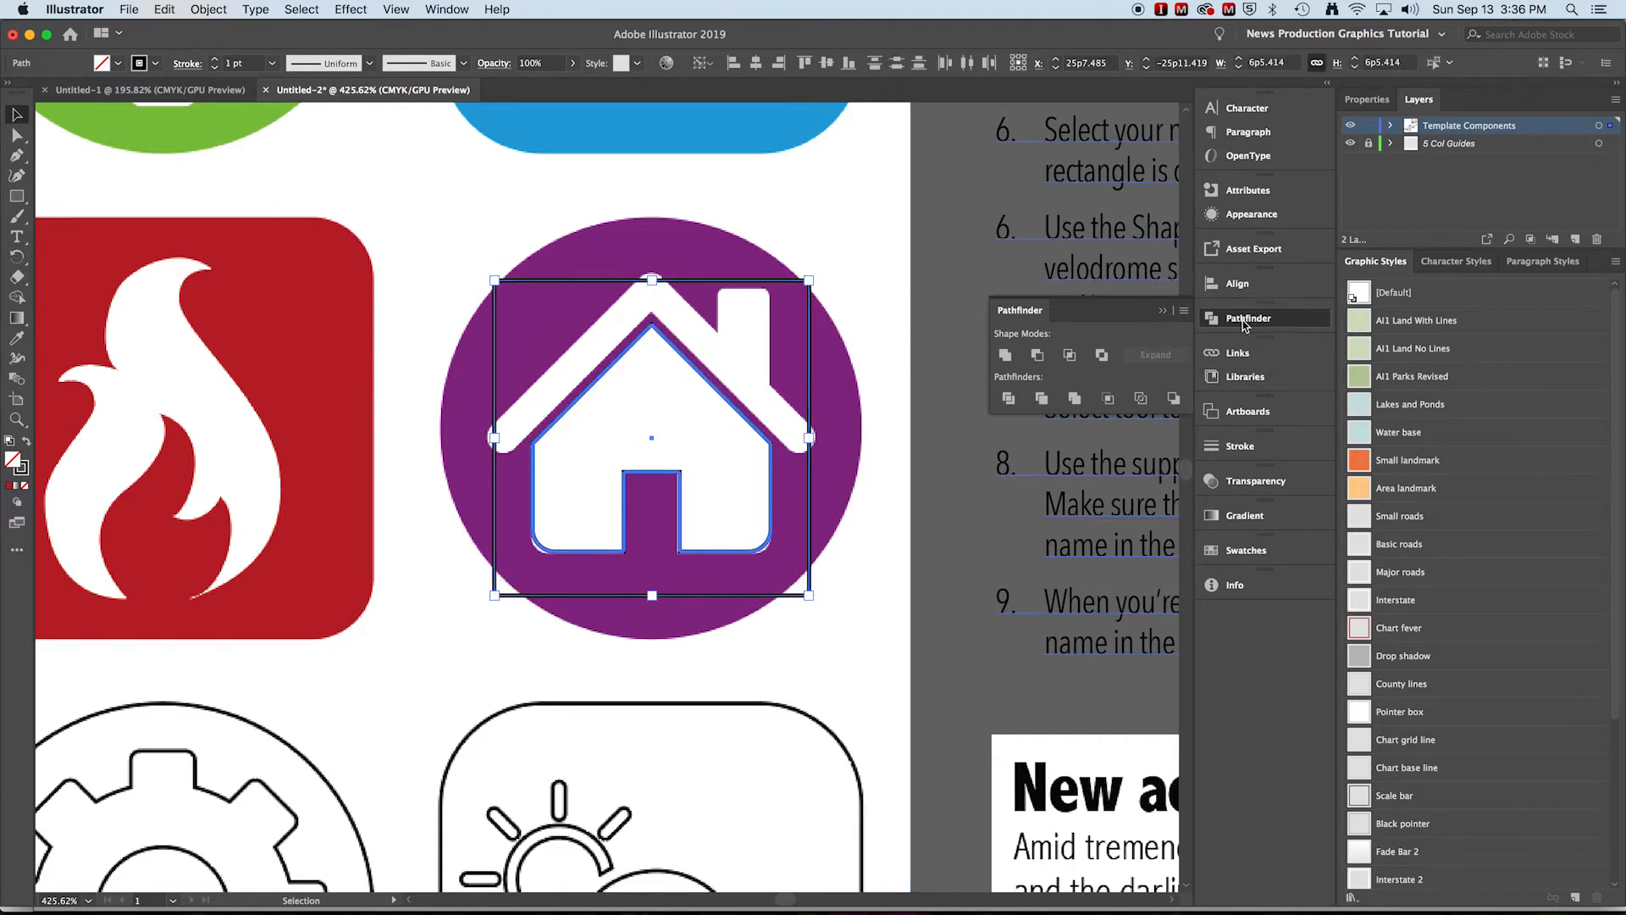
click(1239, 284)
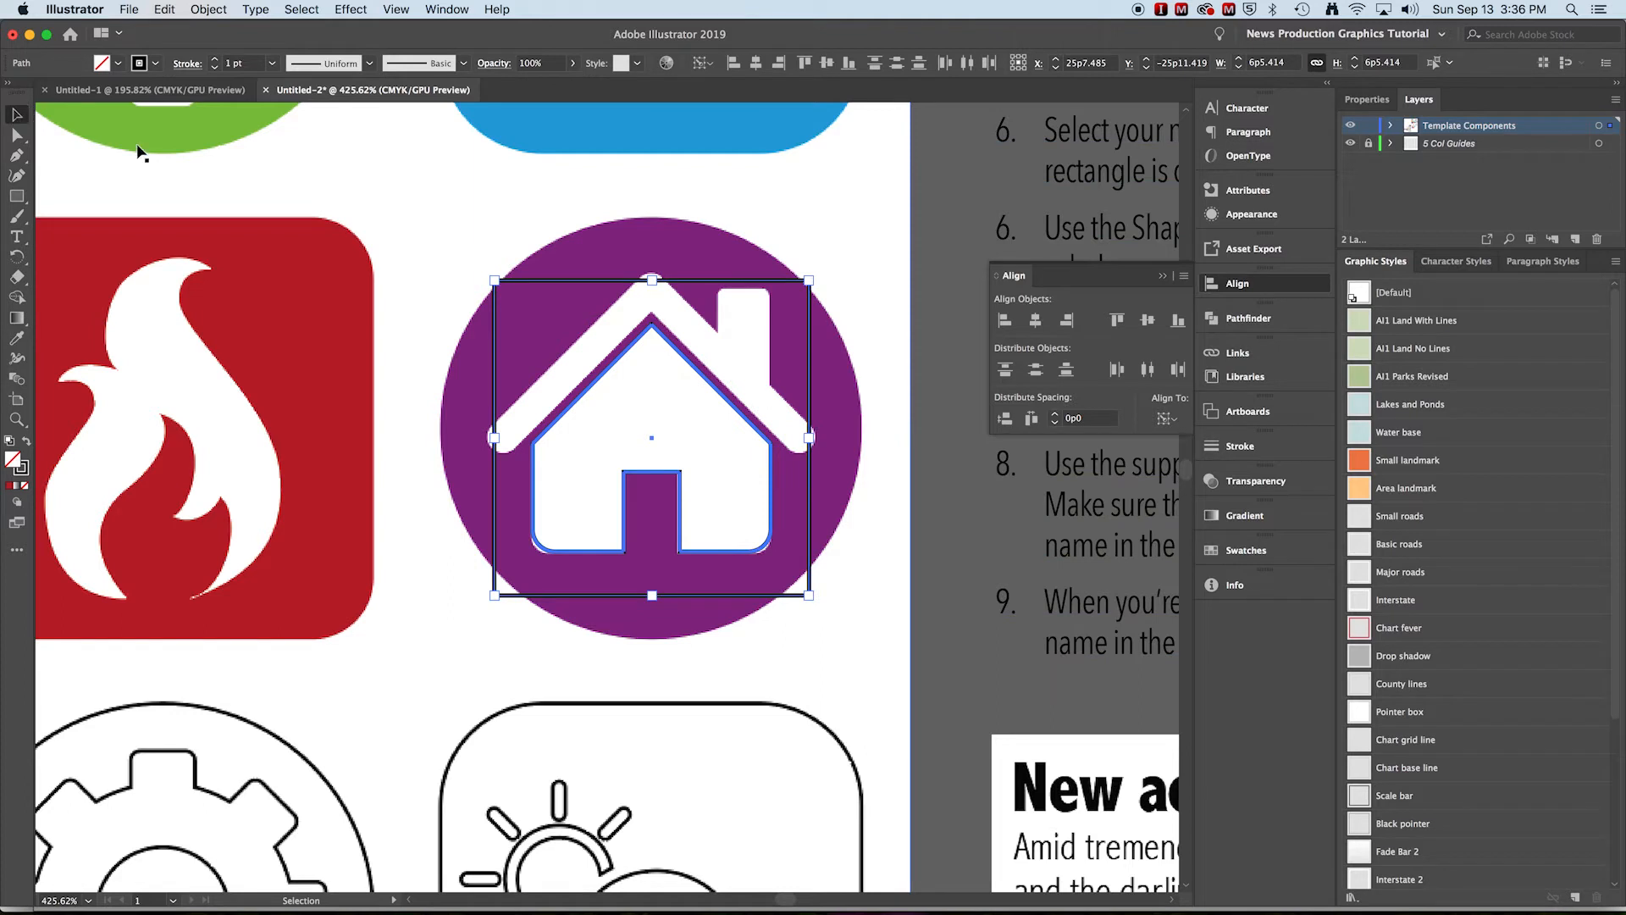
click(920, 303)
click(810, 326)
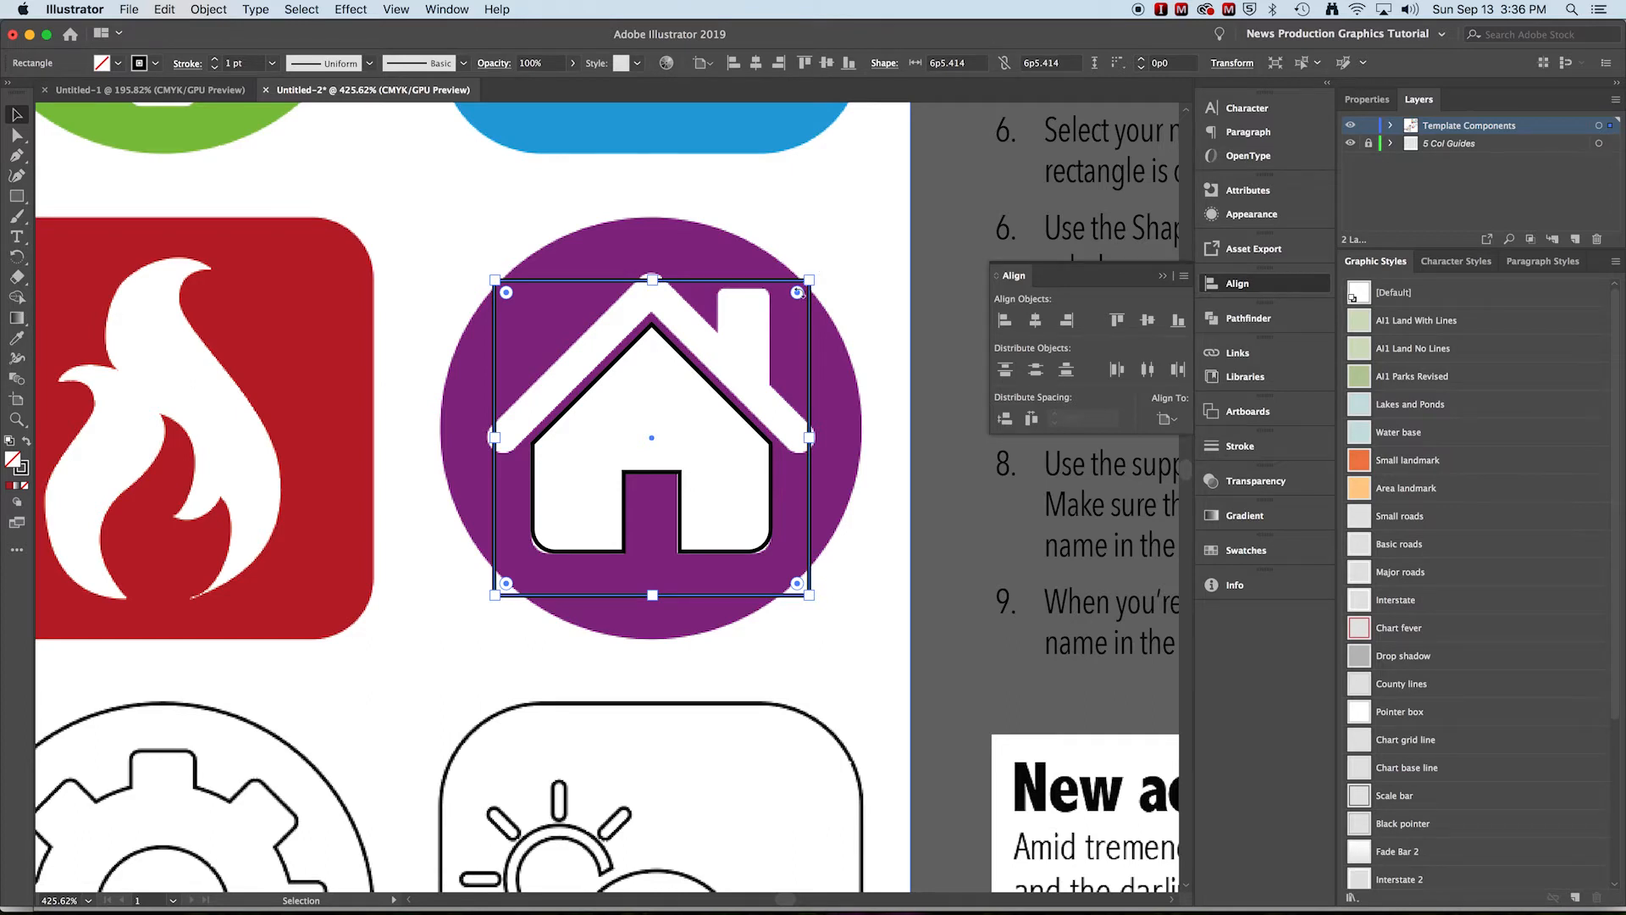
key(a)
drag(821, 271, 868, 314)
key(super+z)
Rotate the square 45 degrees into a diamond
key(v)
click(810, 285)
drag(818, 269, 911, 425)
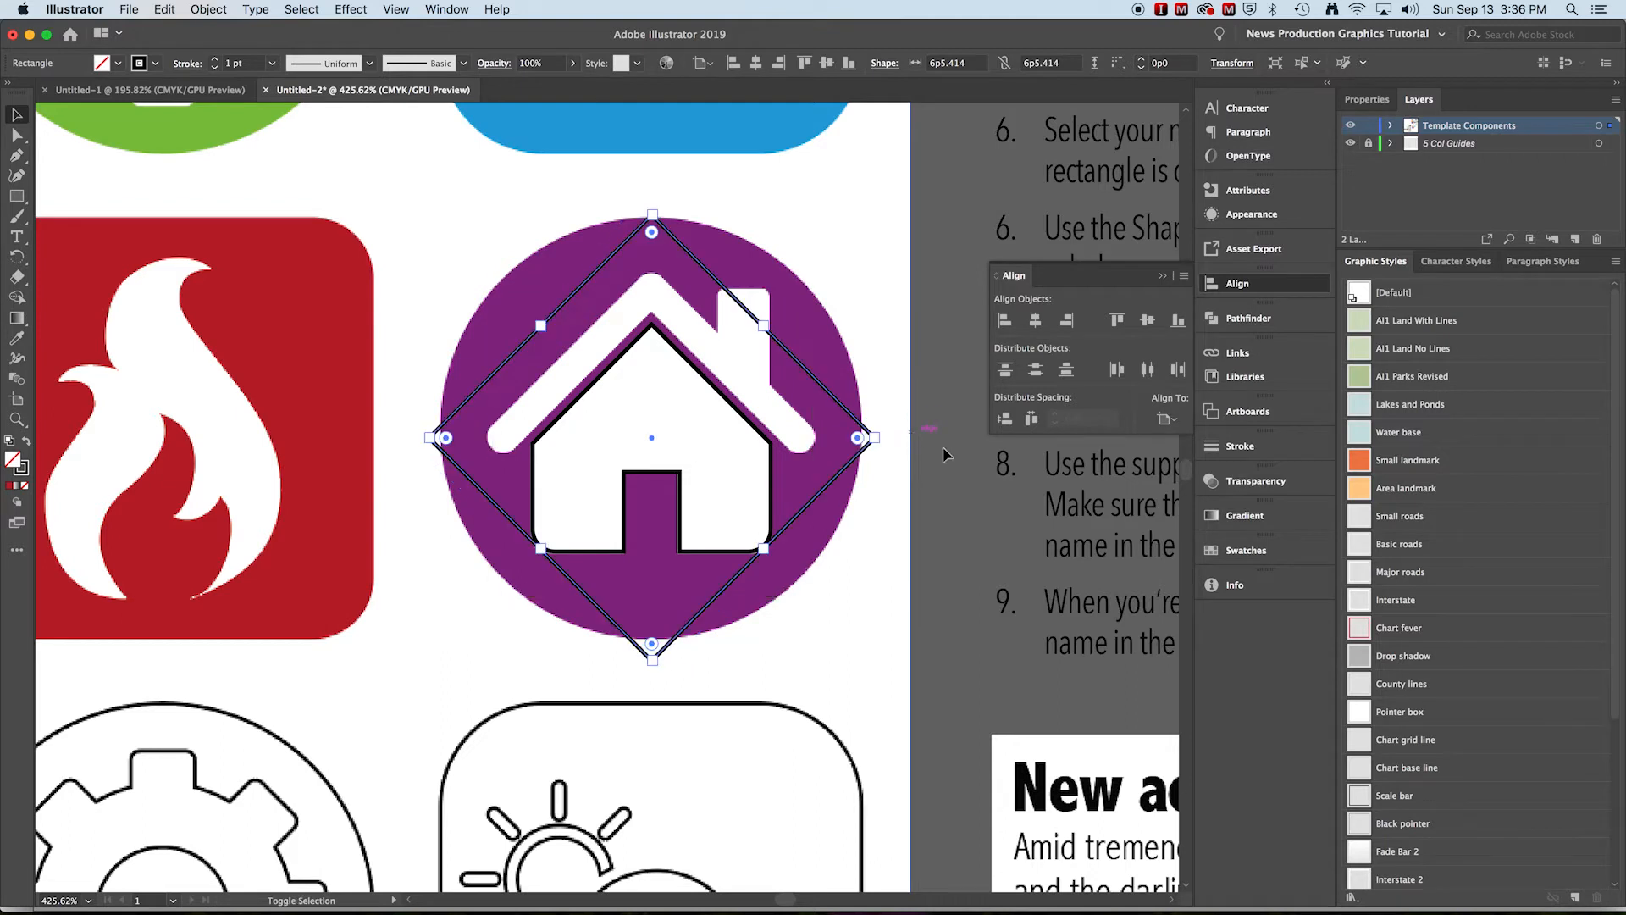
Move the diamond down and scale it to about 4p4.004 so its sides follow the roof
click(706, 270)
drag(705, 270, 718, 350)
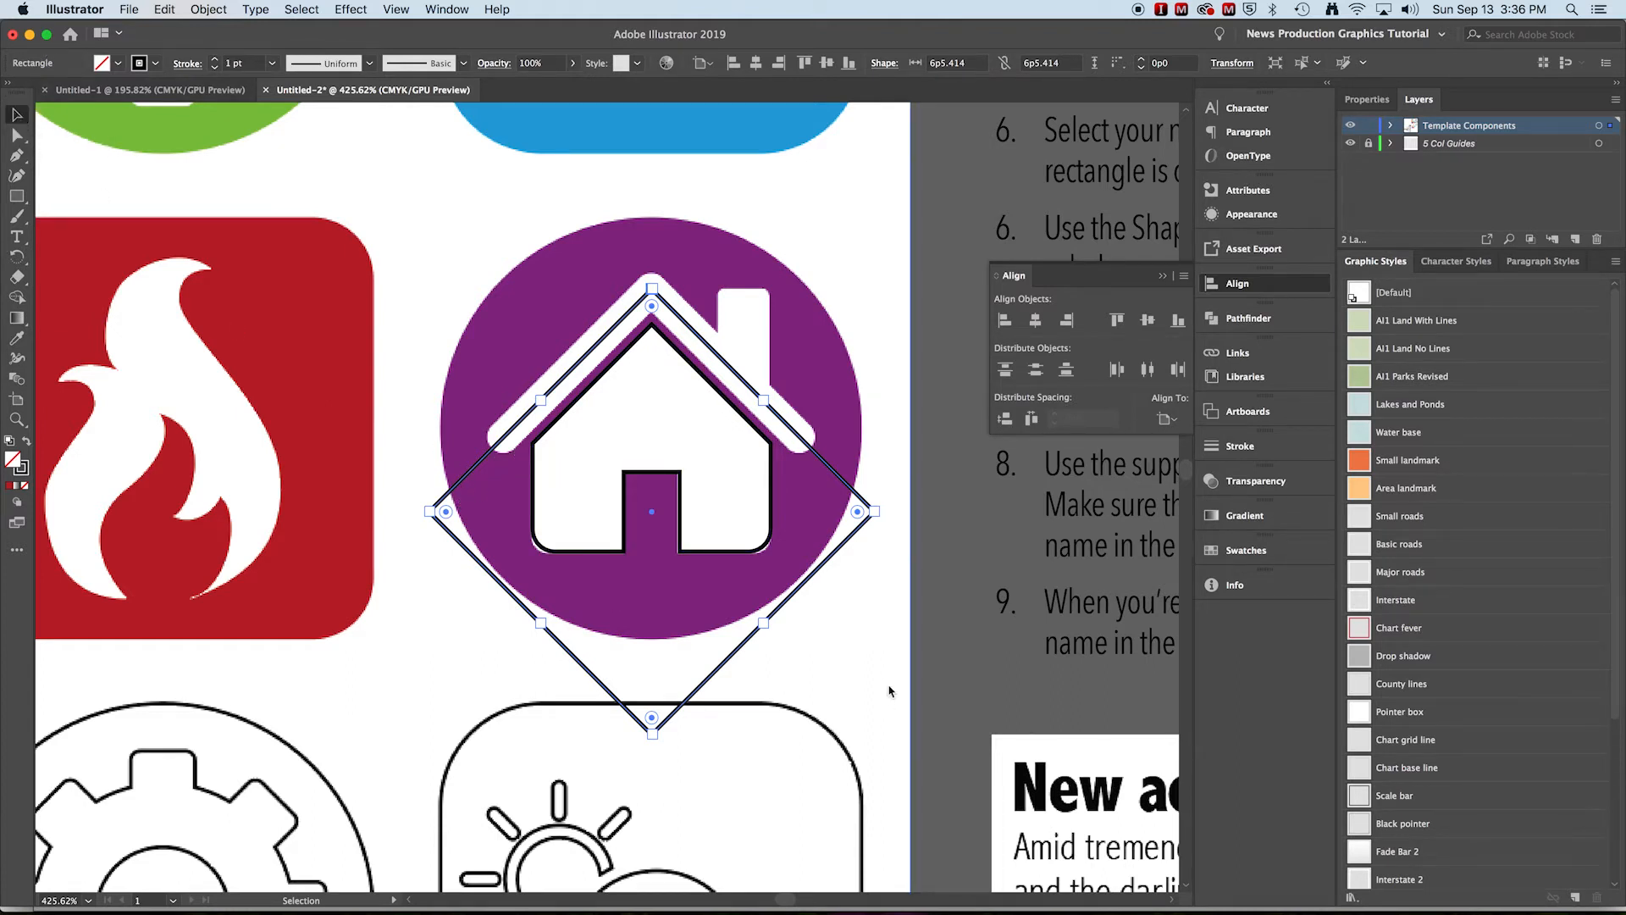
drag(653, 740, 668, 606)
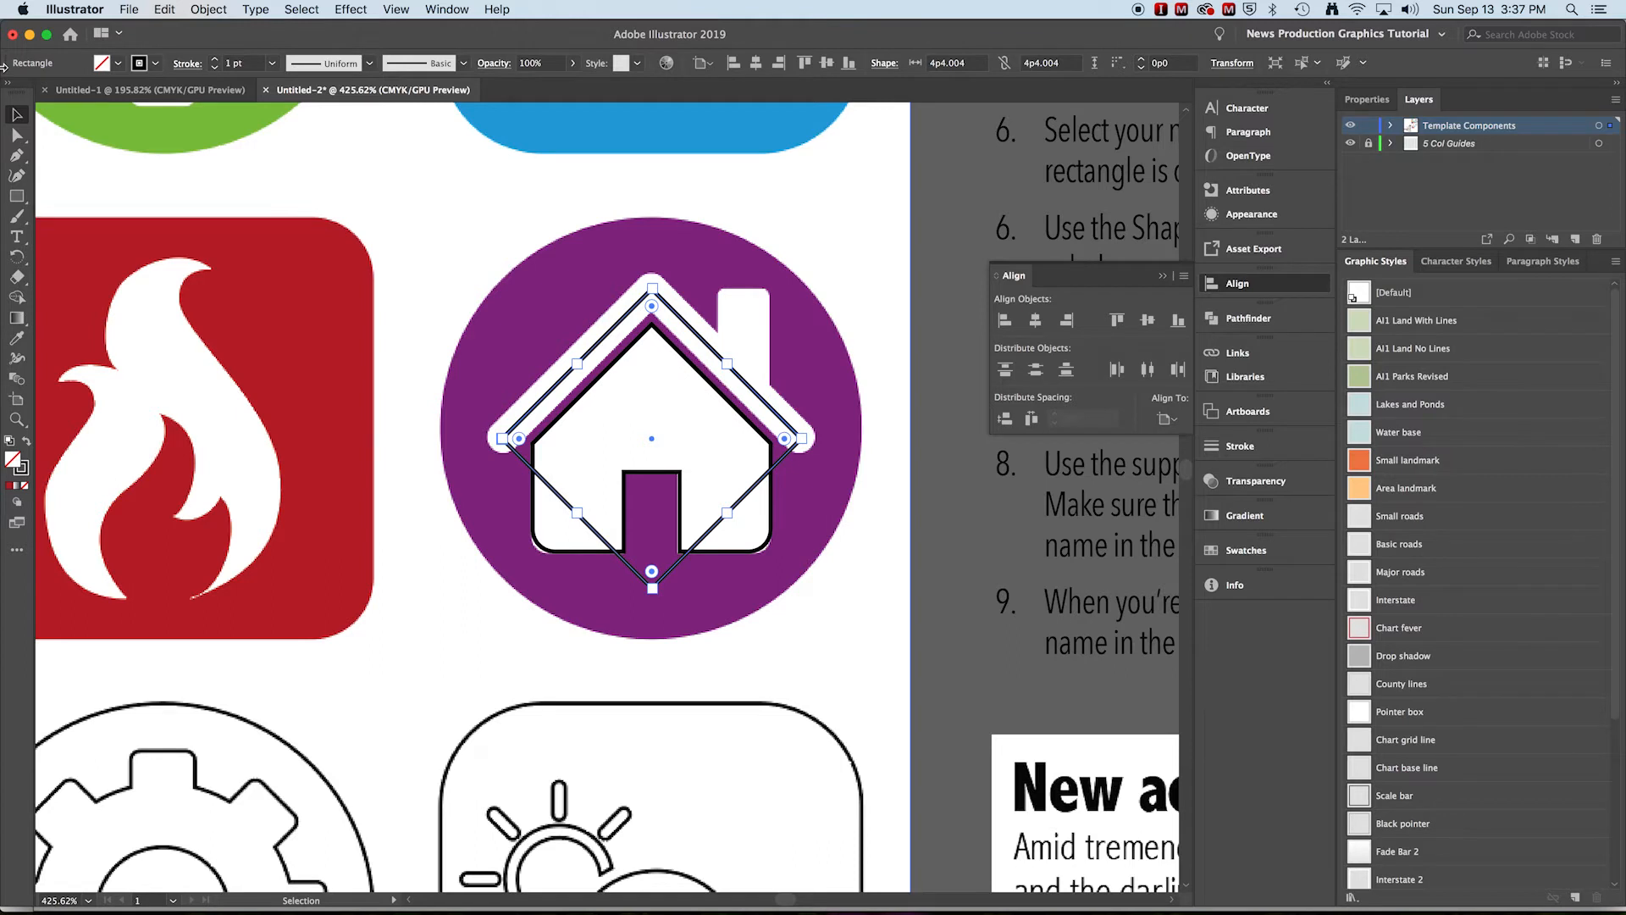
Delete the diamond's two lower sides and bottom anchor, leaving a roof-shaped open path
click(17, 135)
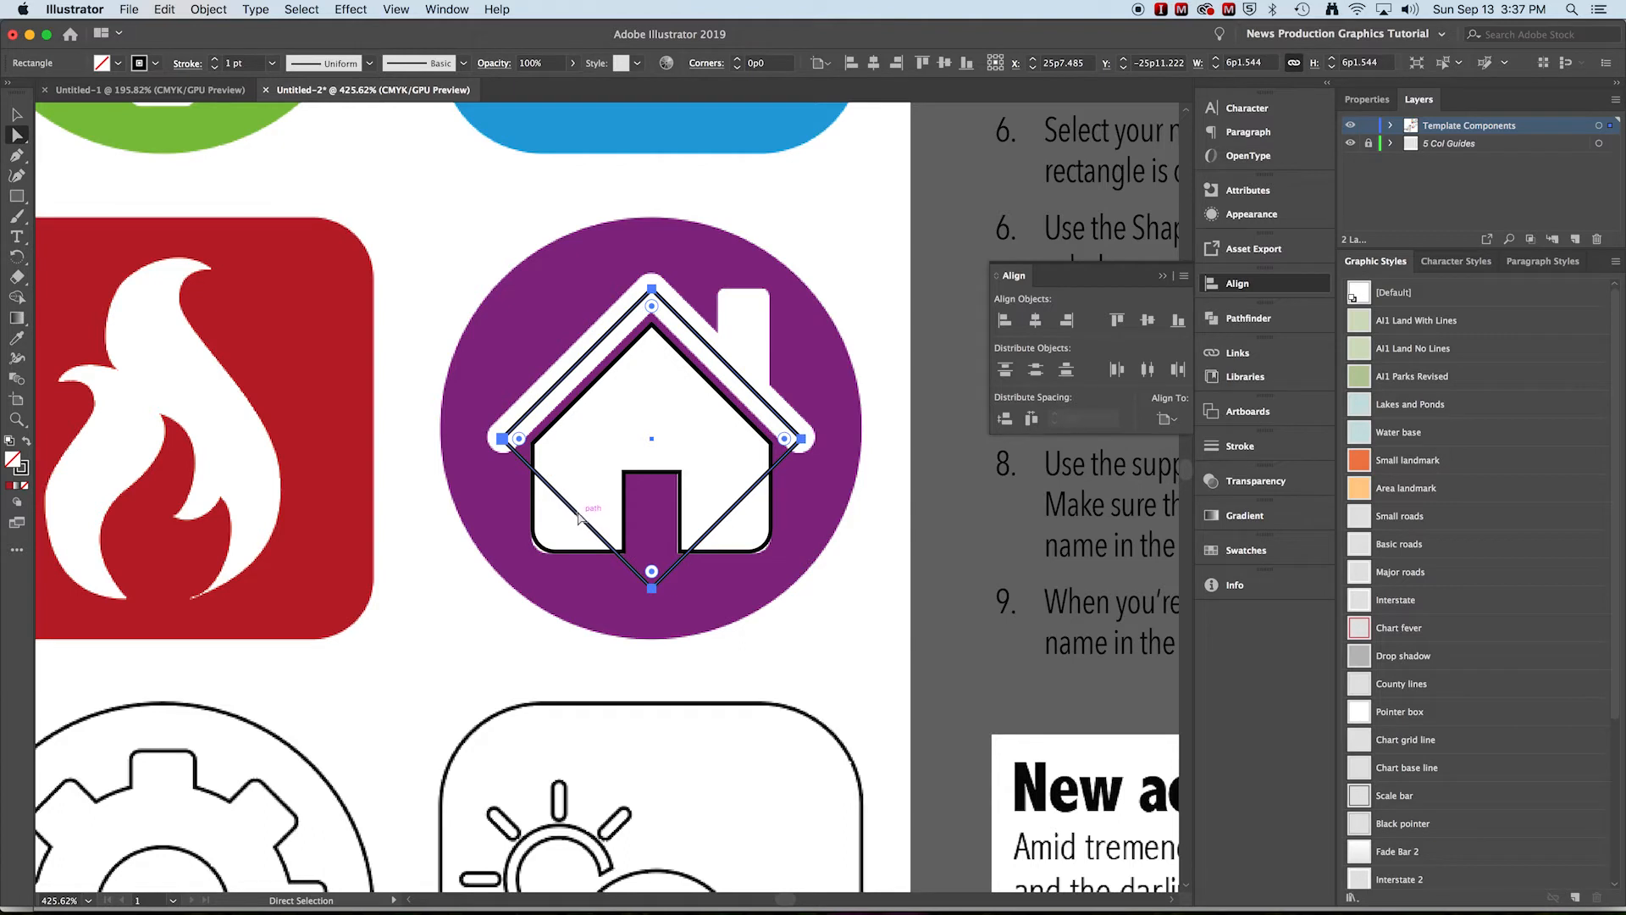
key(Delete)
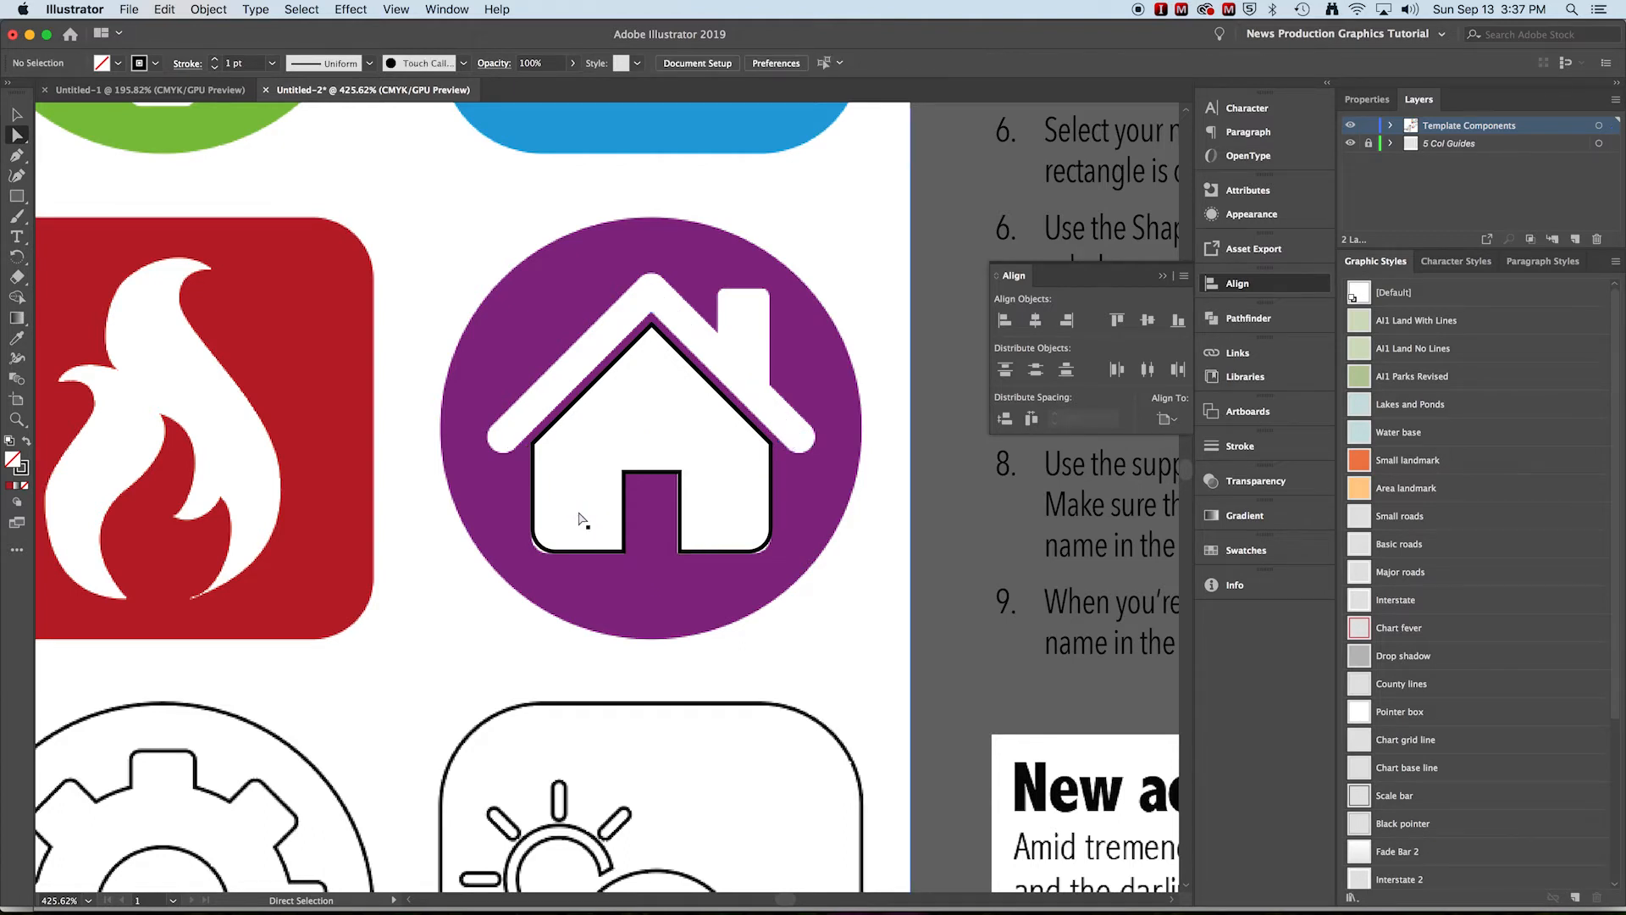
key(super+z)
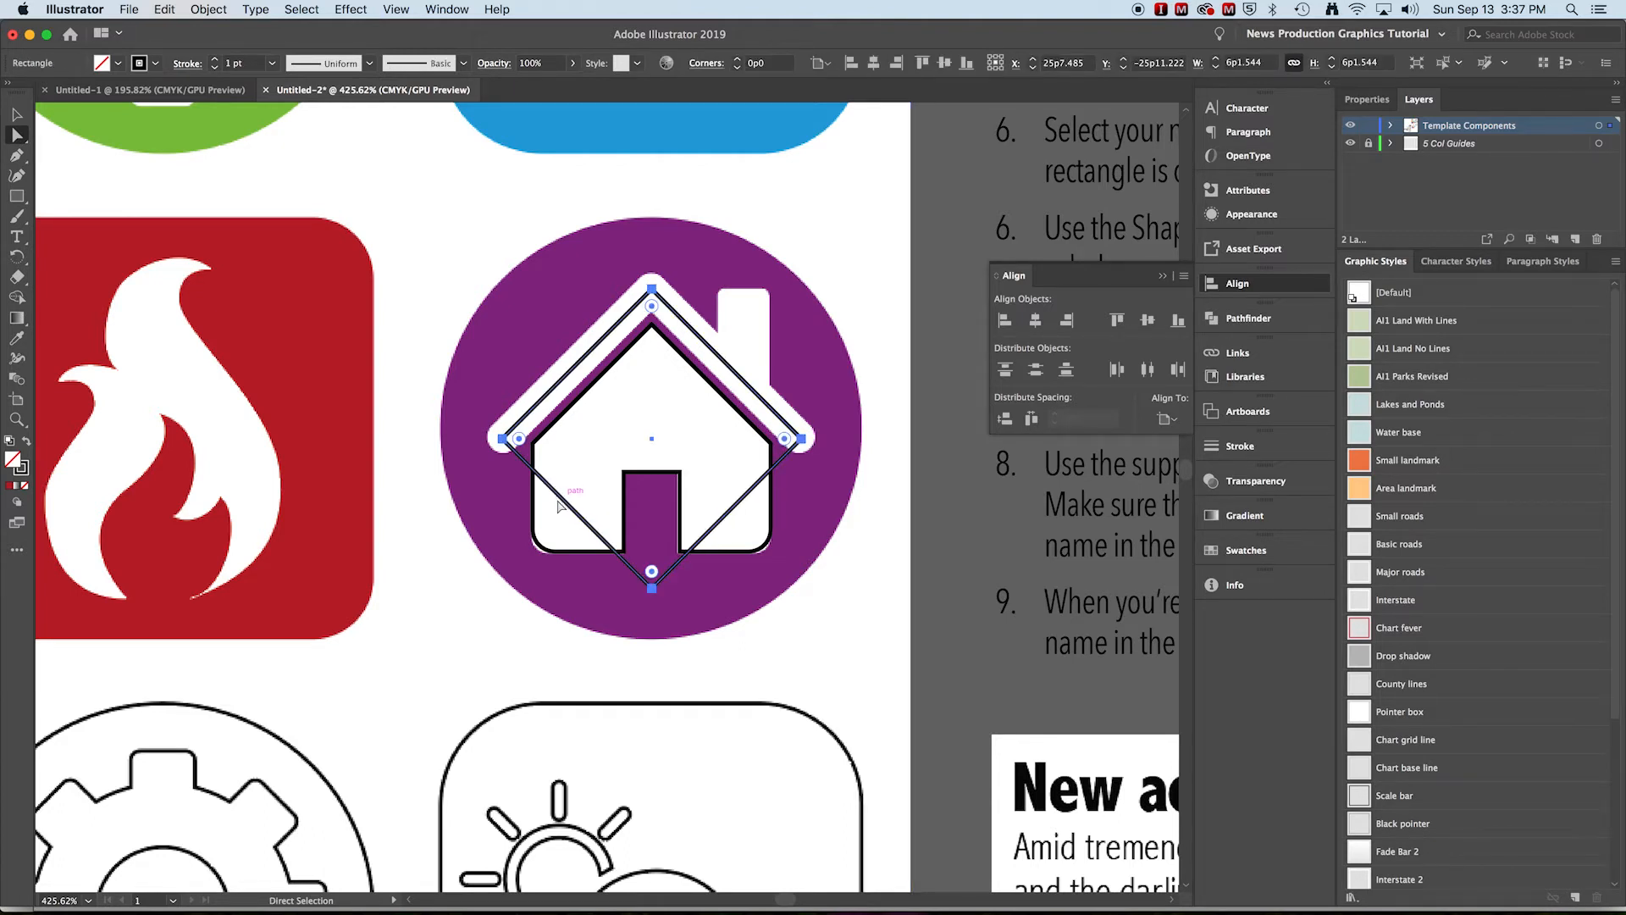
click(744, 546)
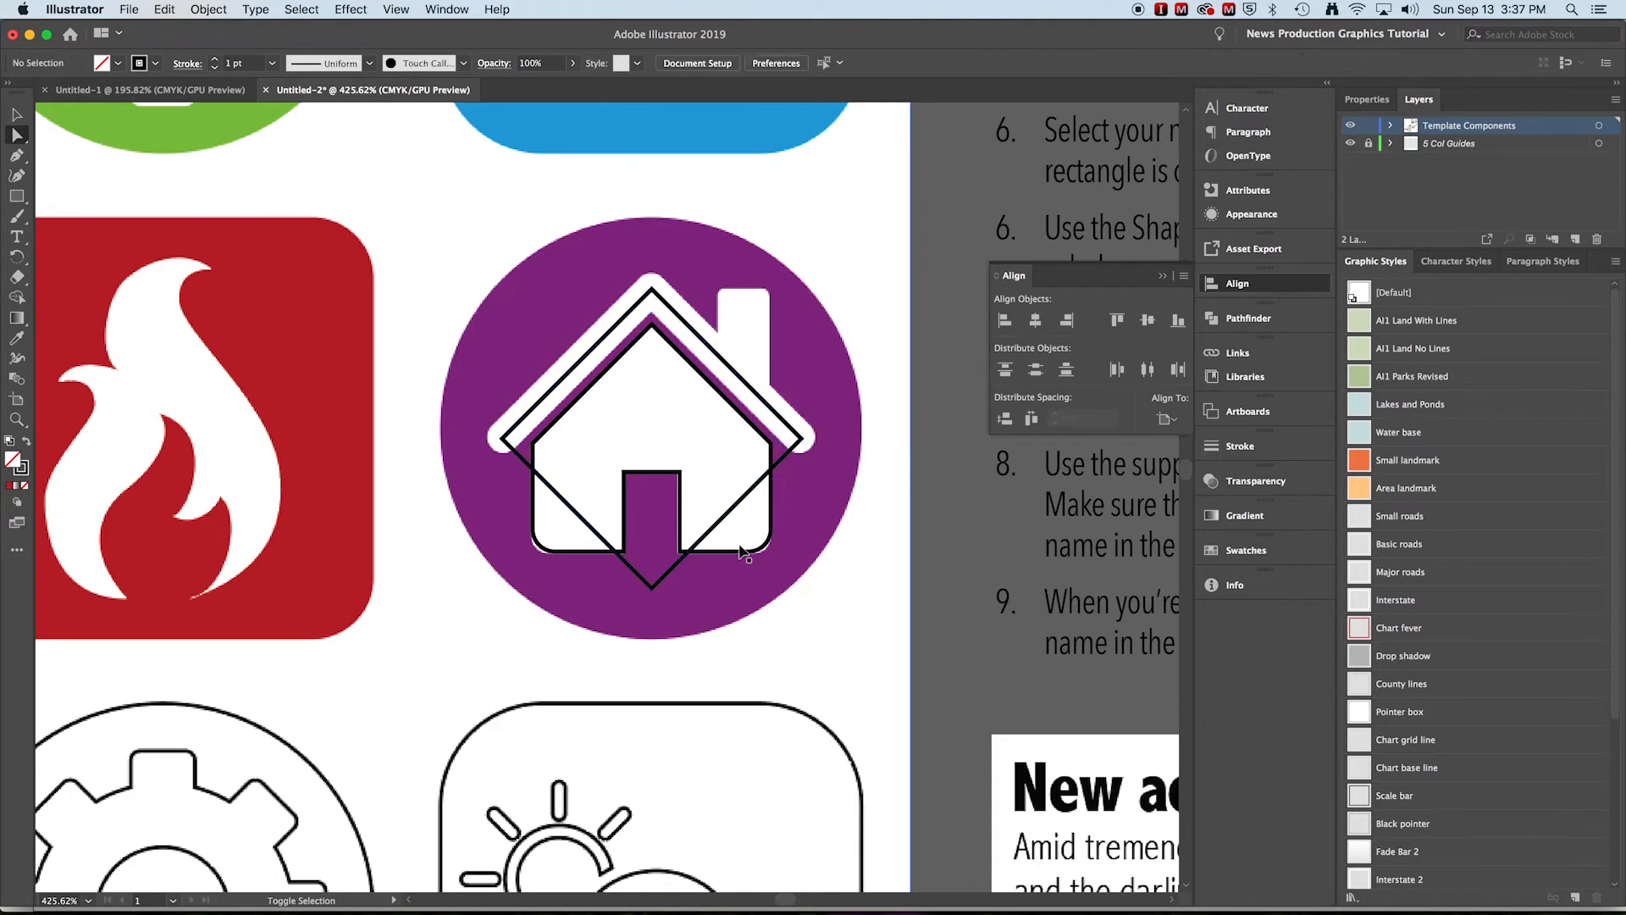
click(577, 511)
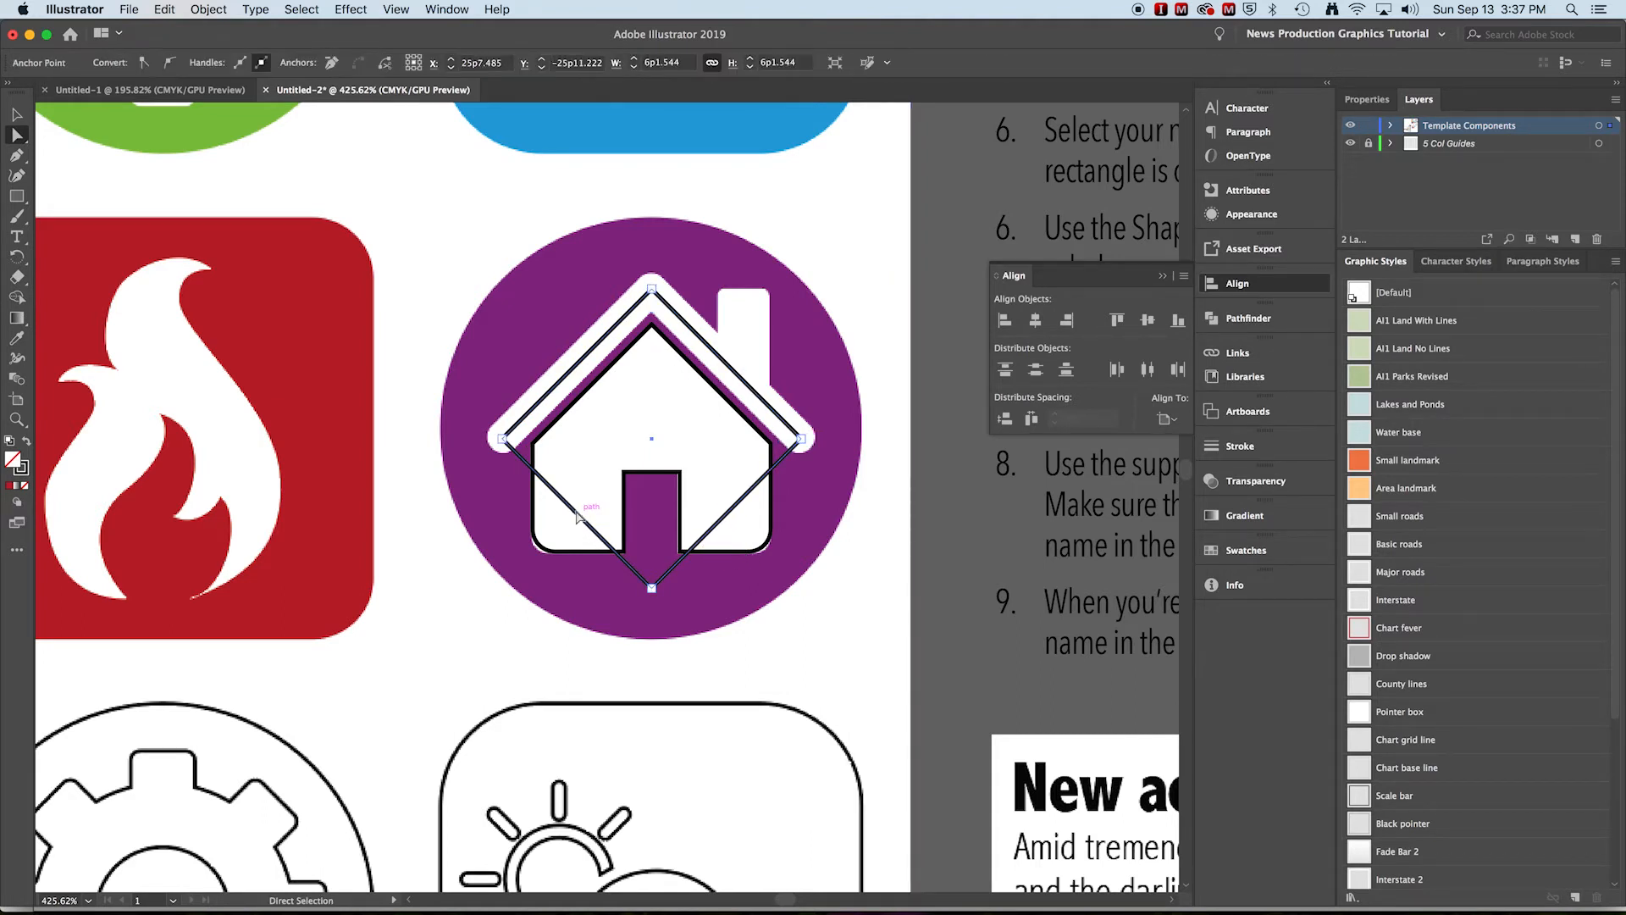
click(599, 535)
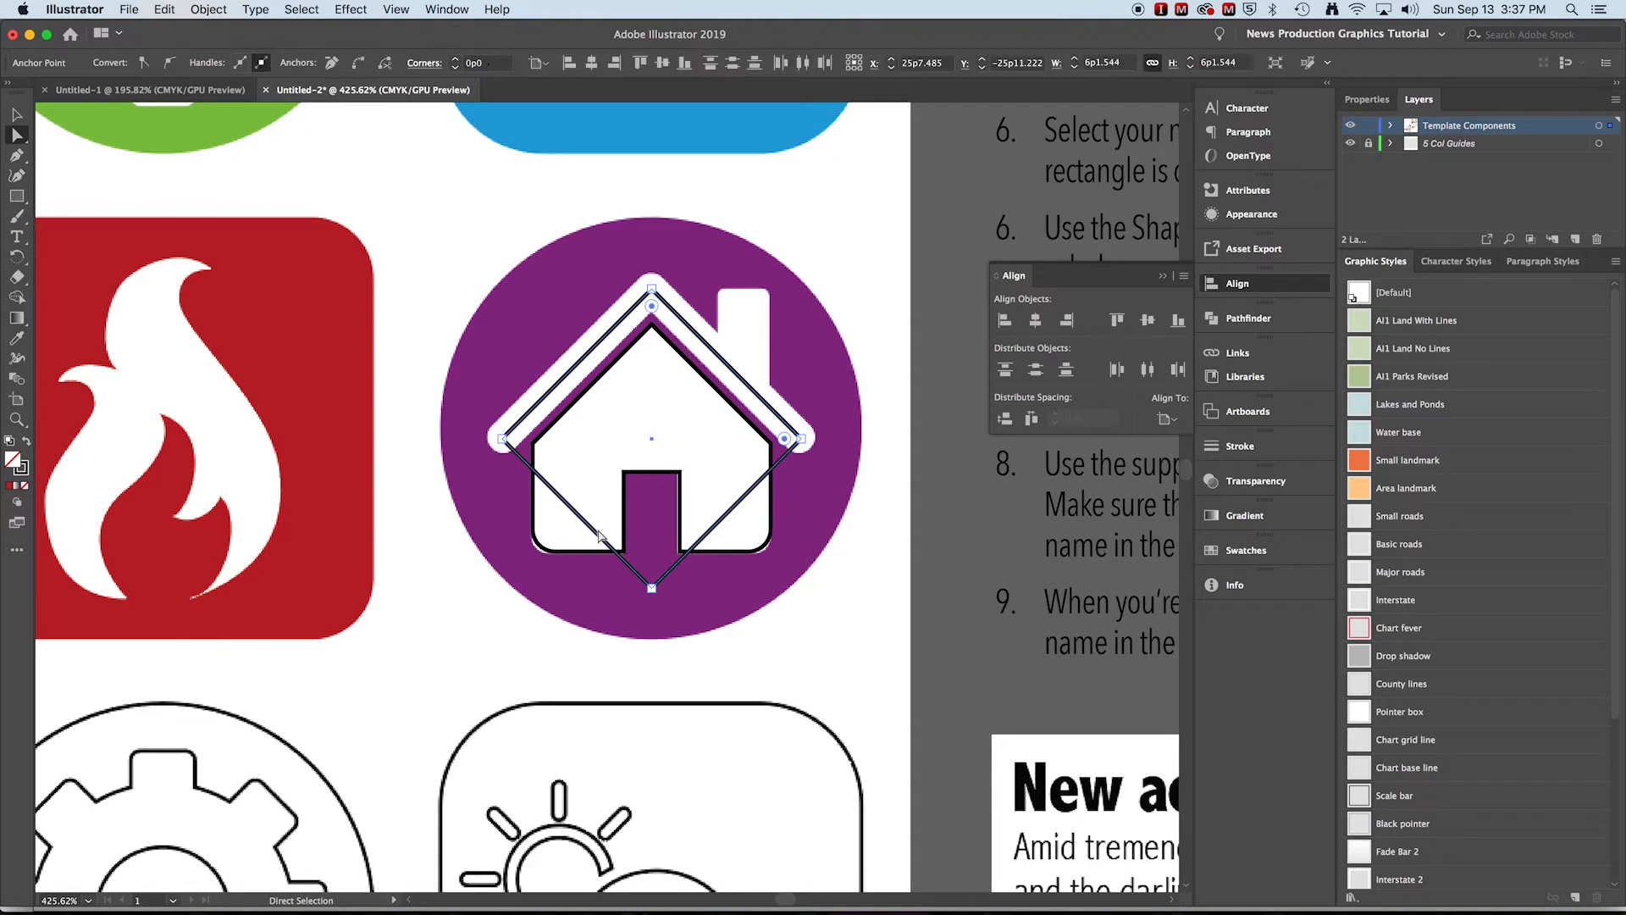
key(Delete)
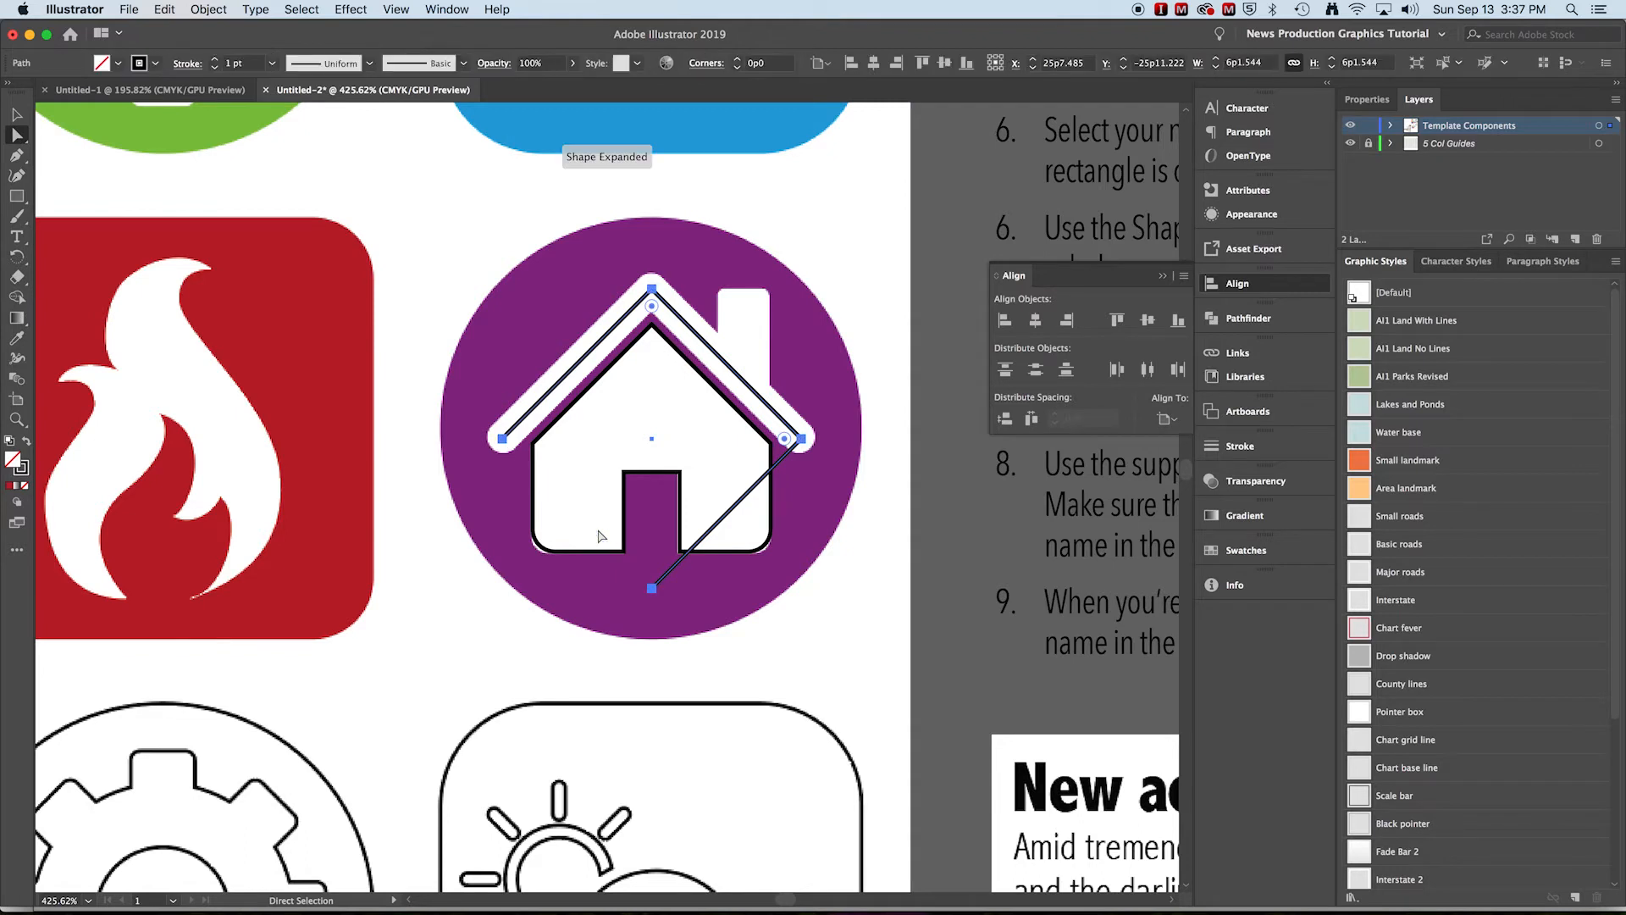
click(652, 588)
key(Delete)
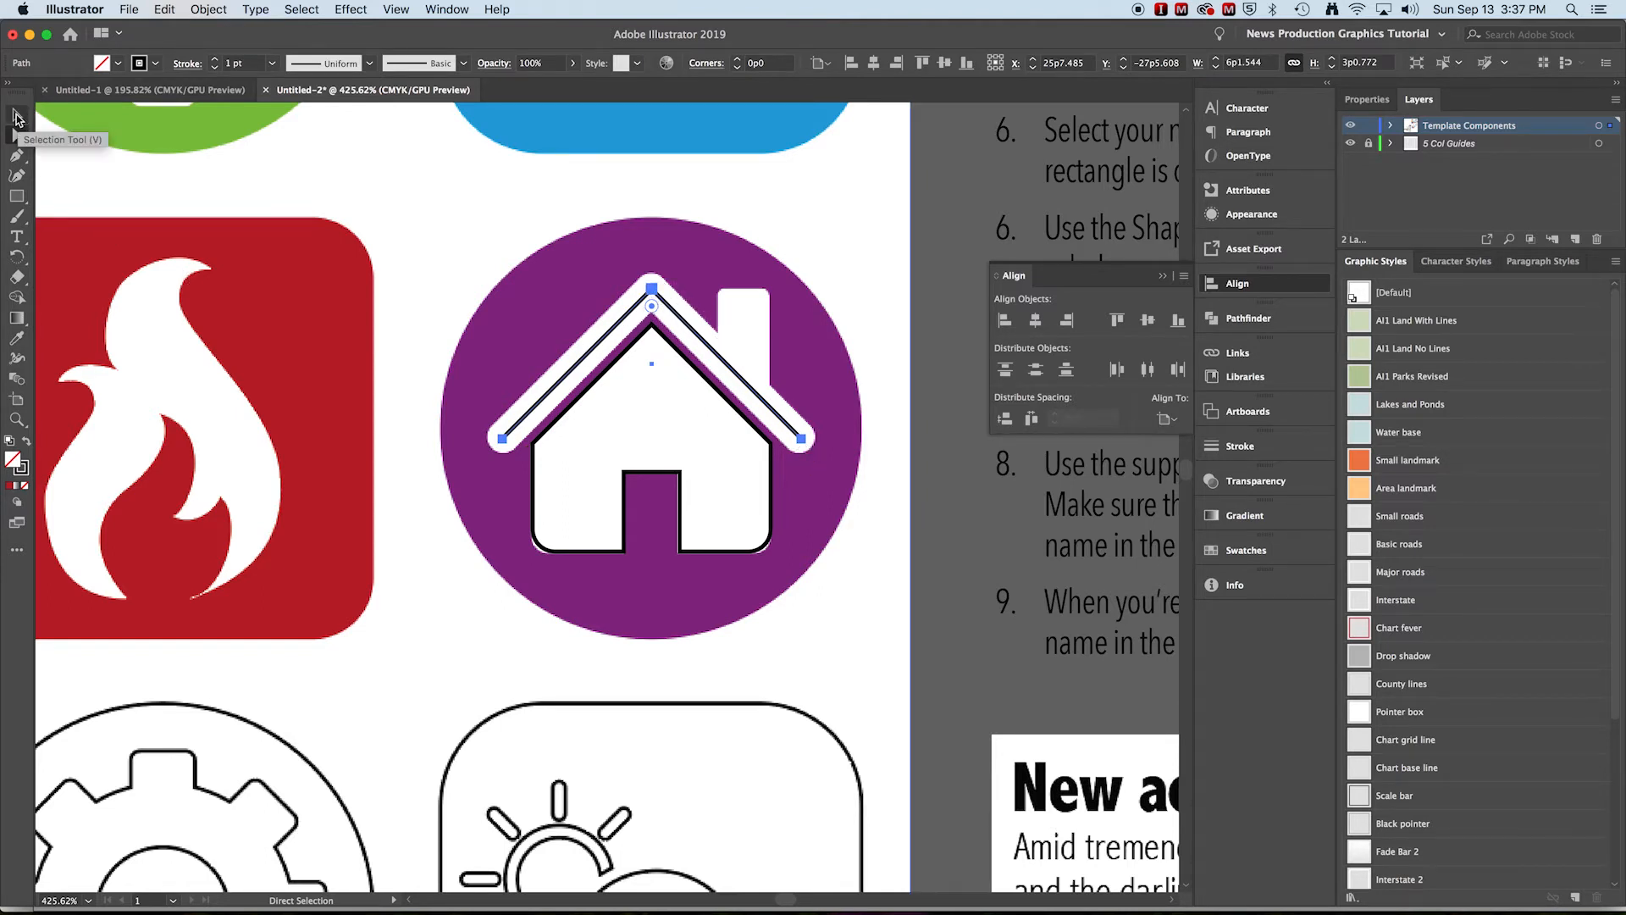
Set the roof path's stroke weight to 8 pt
key(super+space)
alt+super+click(509, 216)
alt+super+click(597, 366)
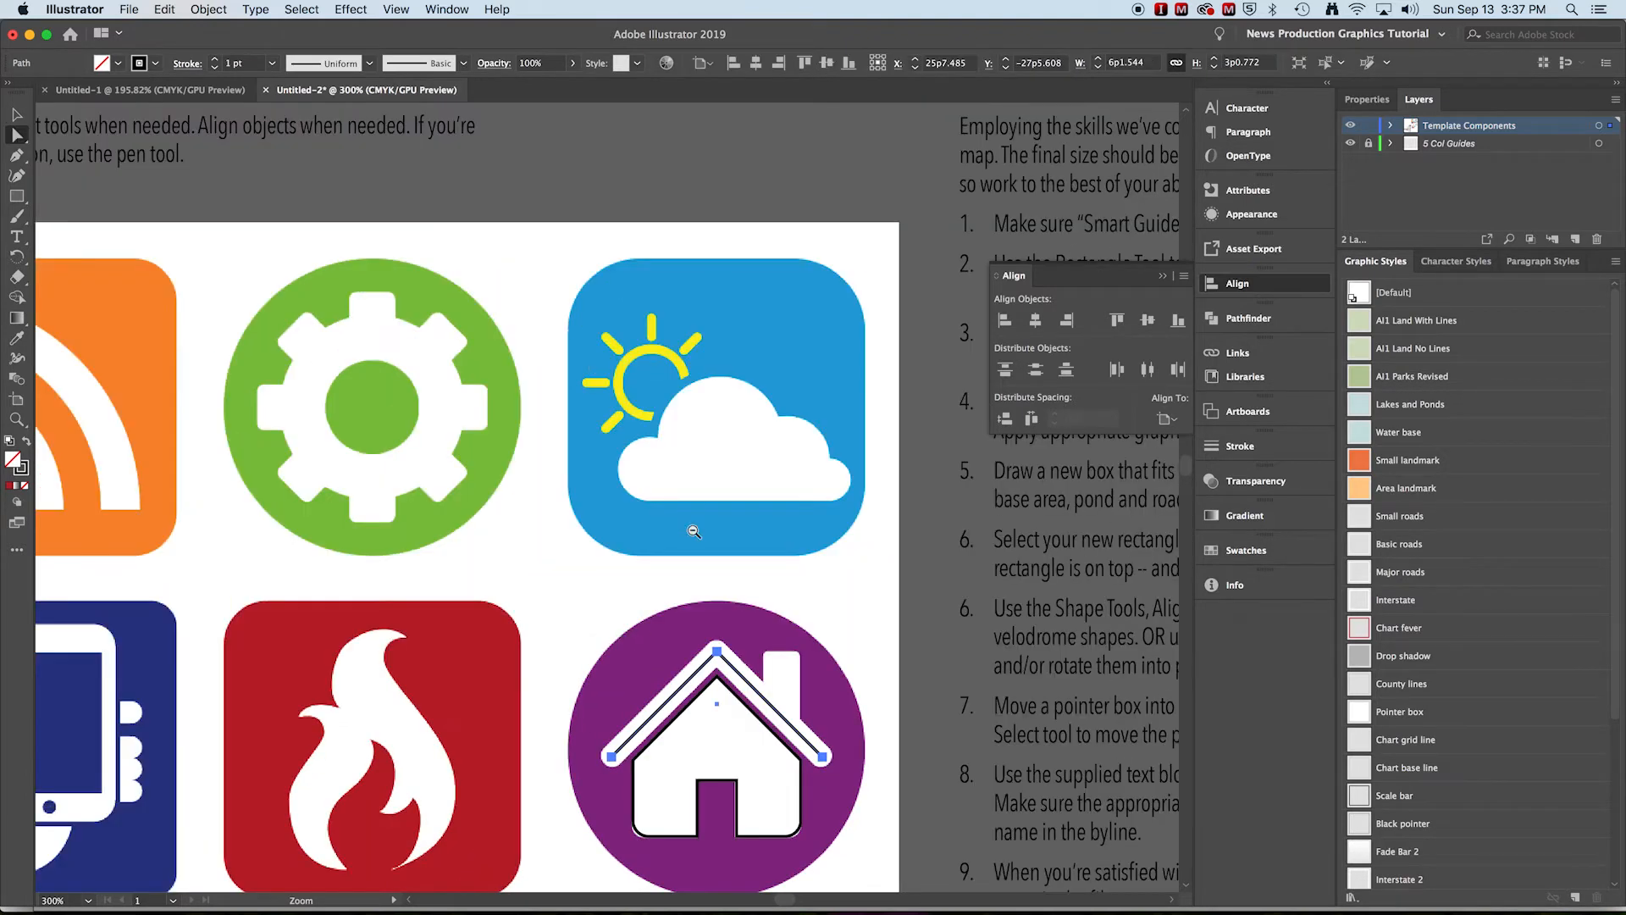
key(space)
drag(372, 479, 534, 415)
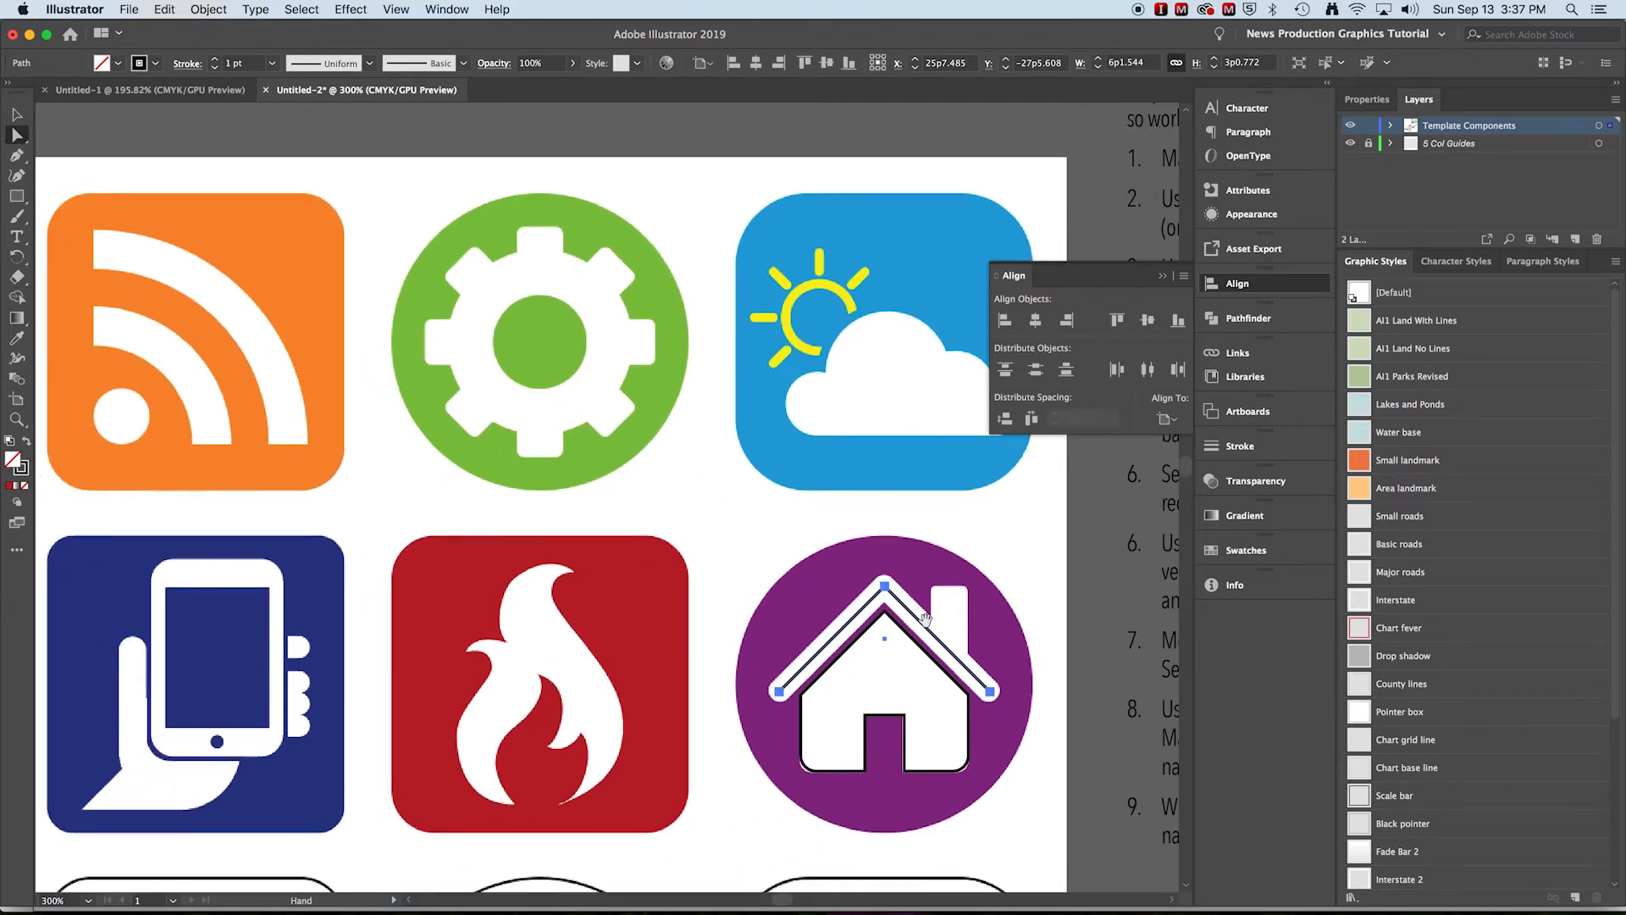
drag(925, 618, 762, 510)
super+click(791, 529)
super+click(554, 536)
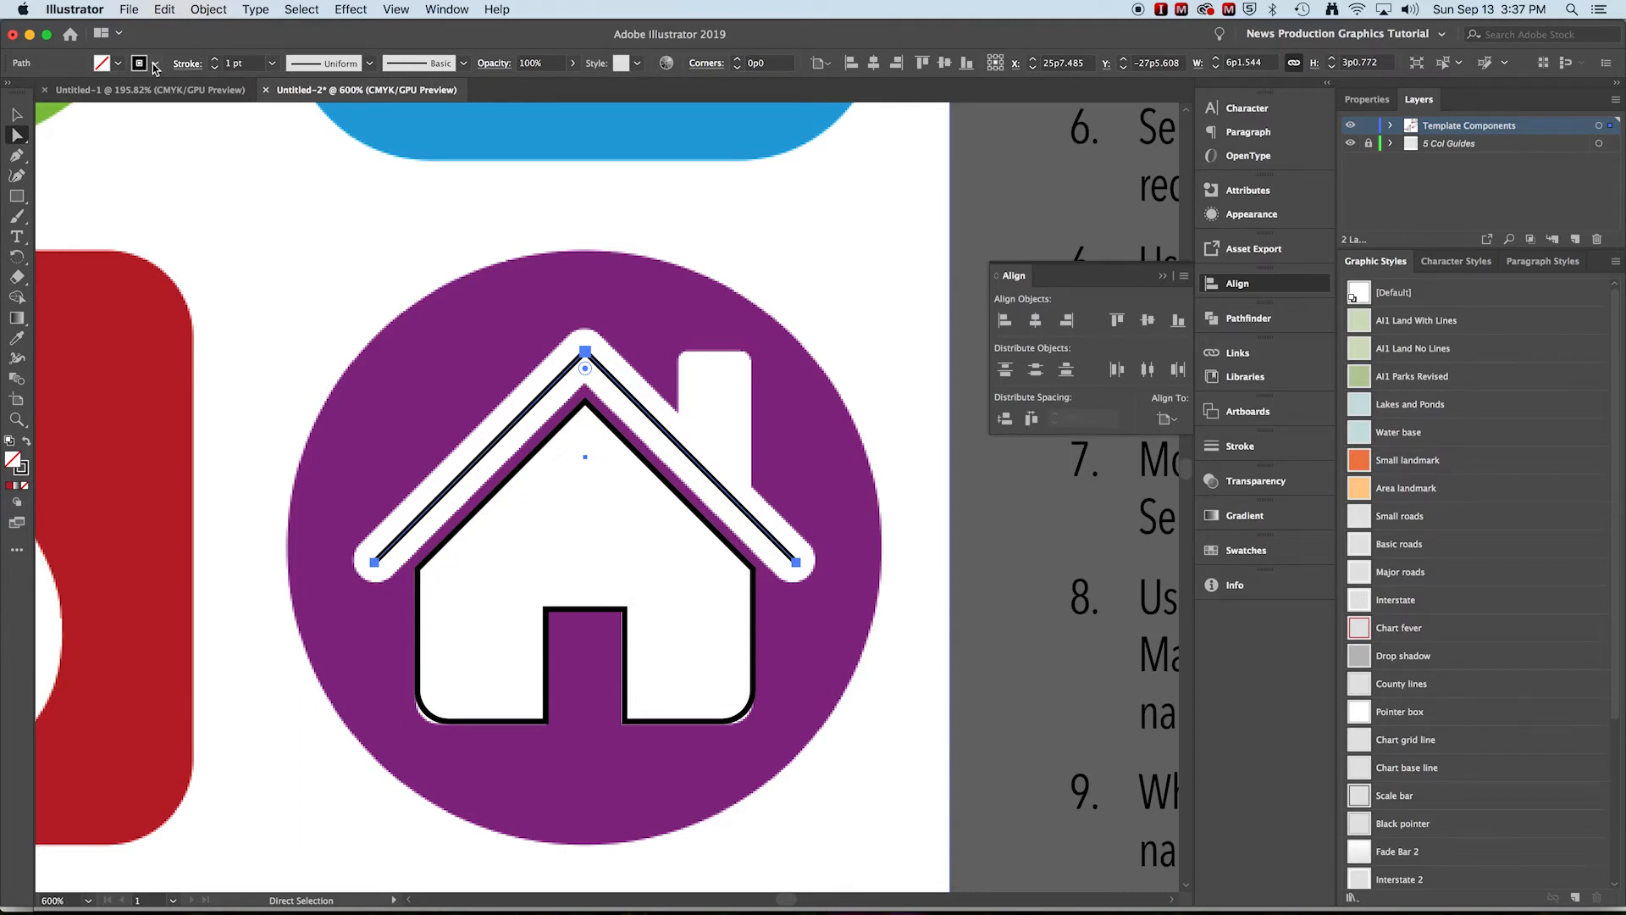
click(215, 59)
click(216, 59)
click(215, 59)
click(215, 59)
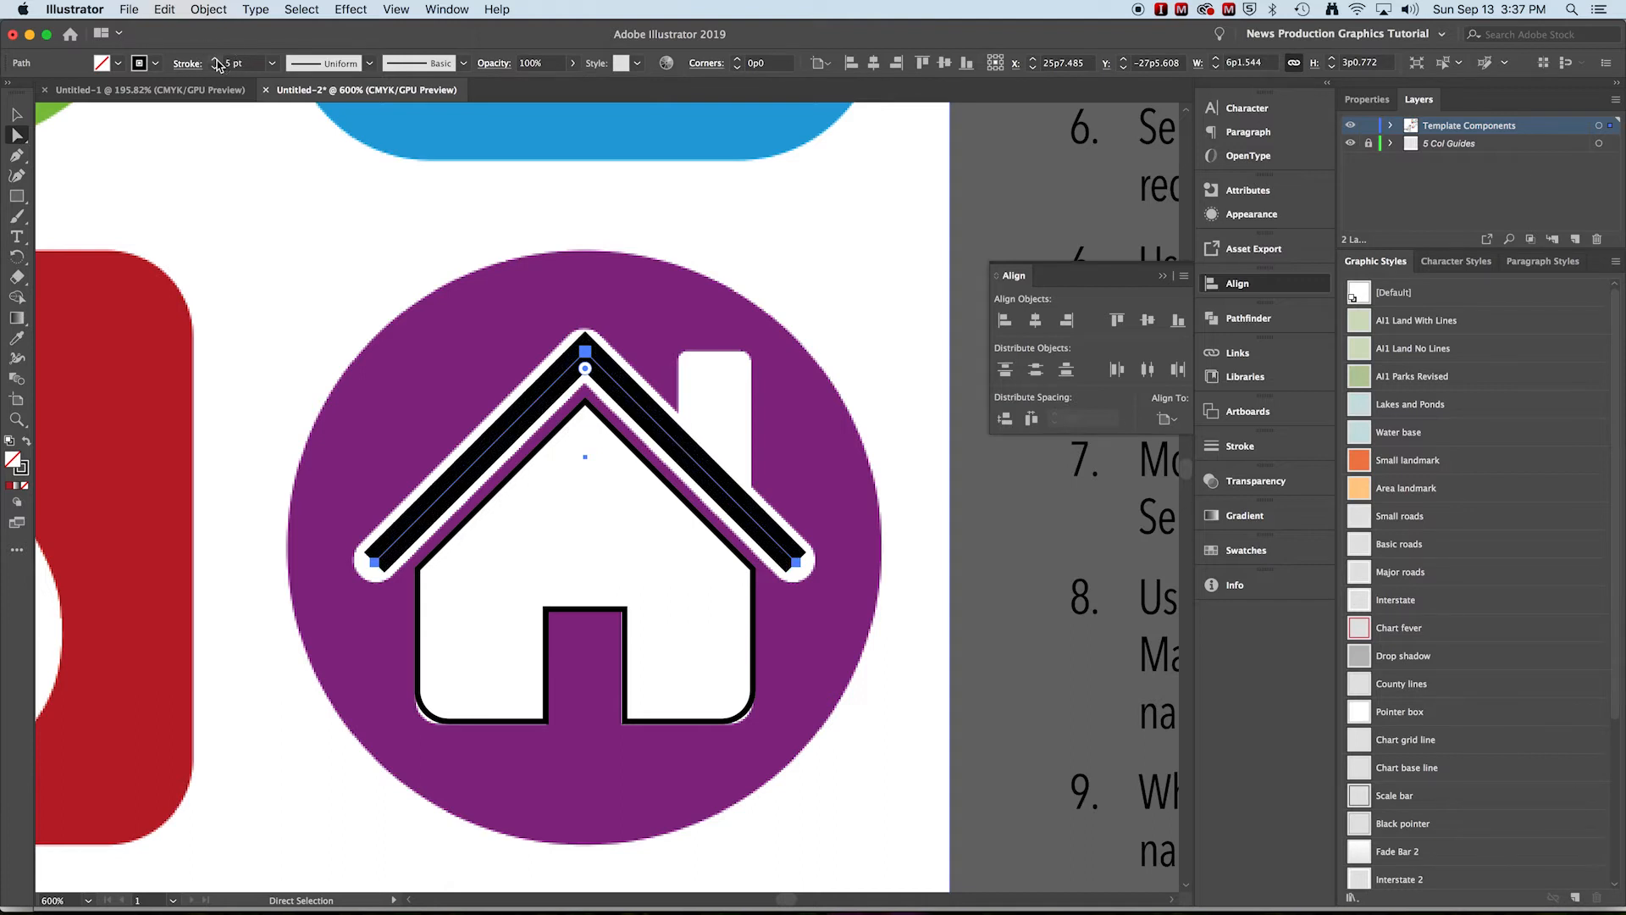
click(215, 59)
click(215, 59)
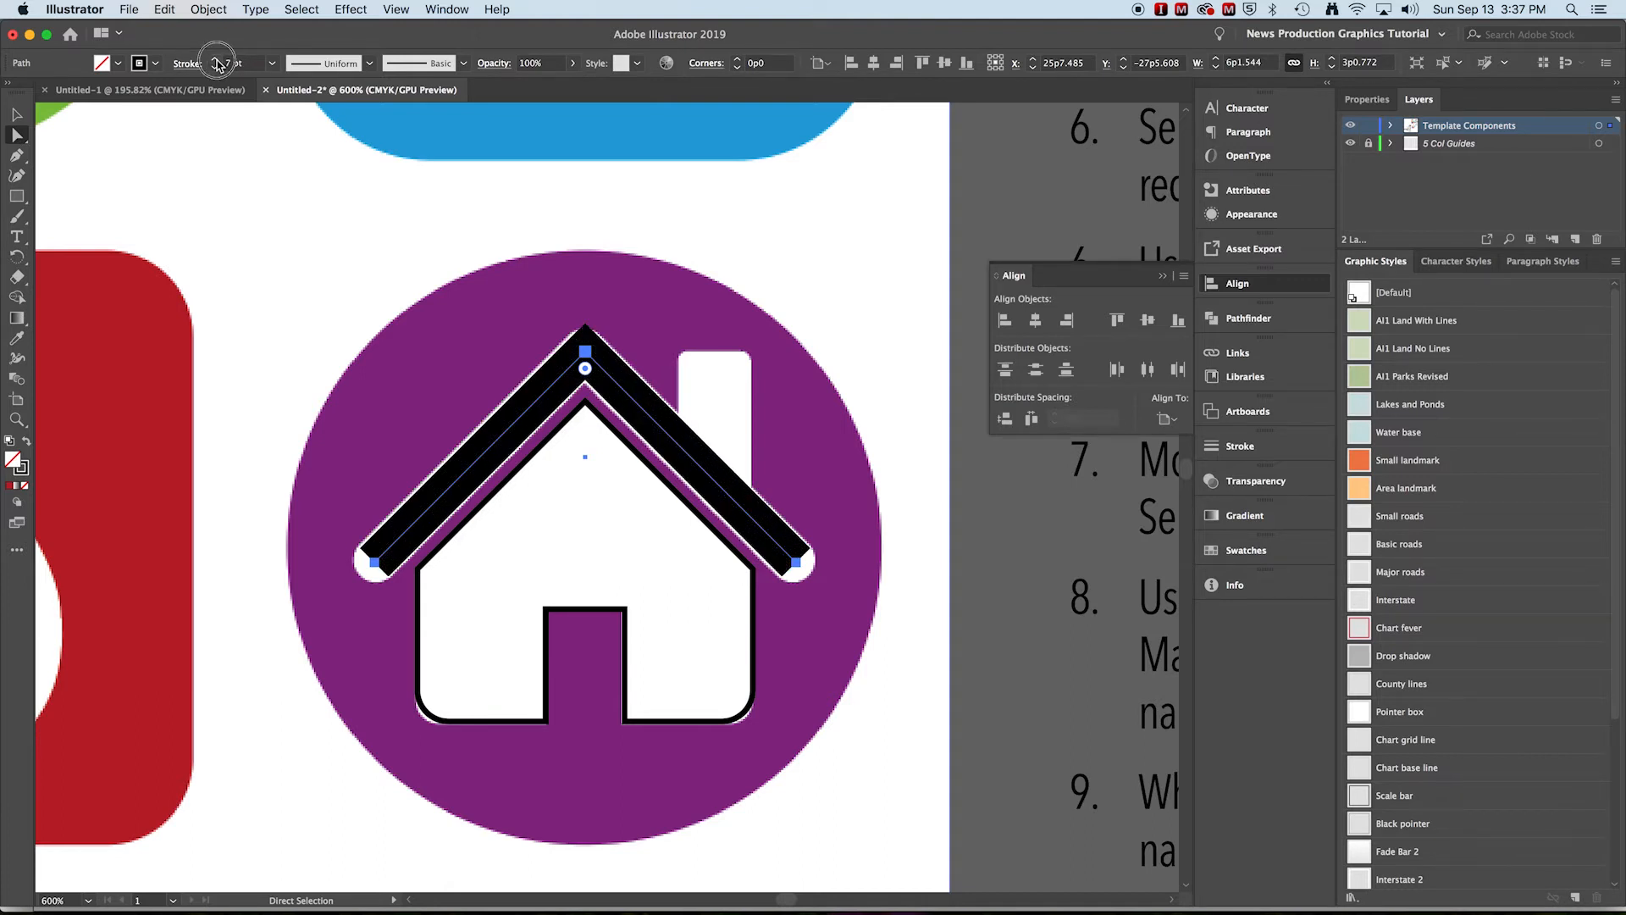
click(215, 59)
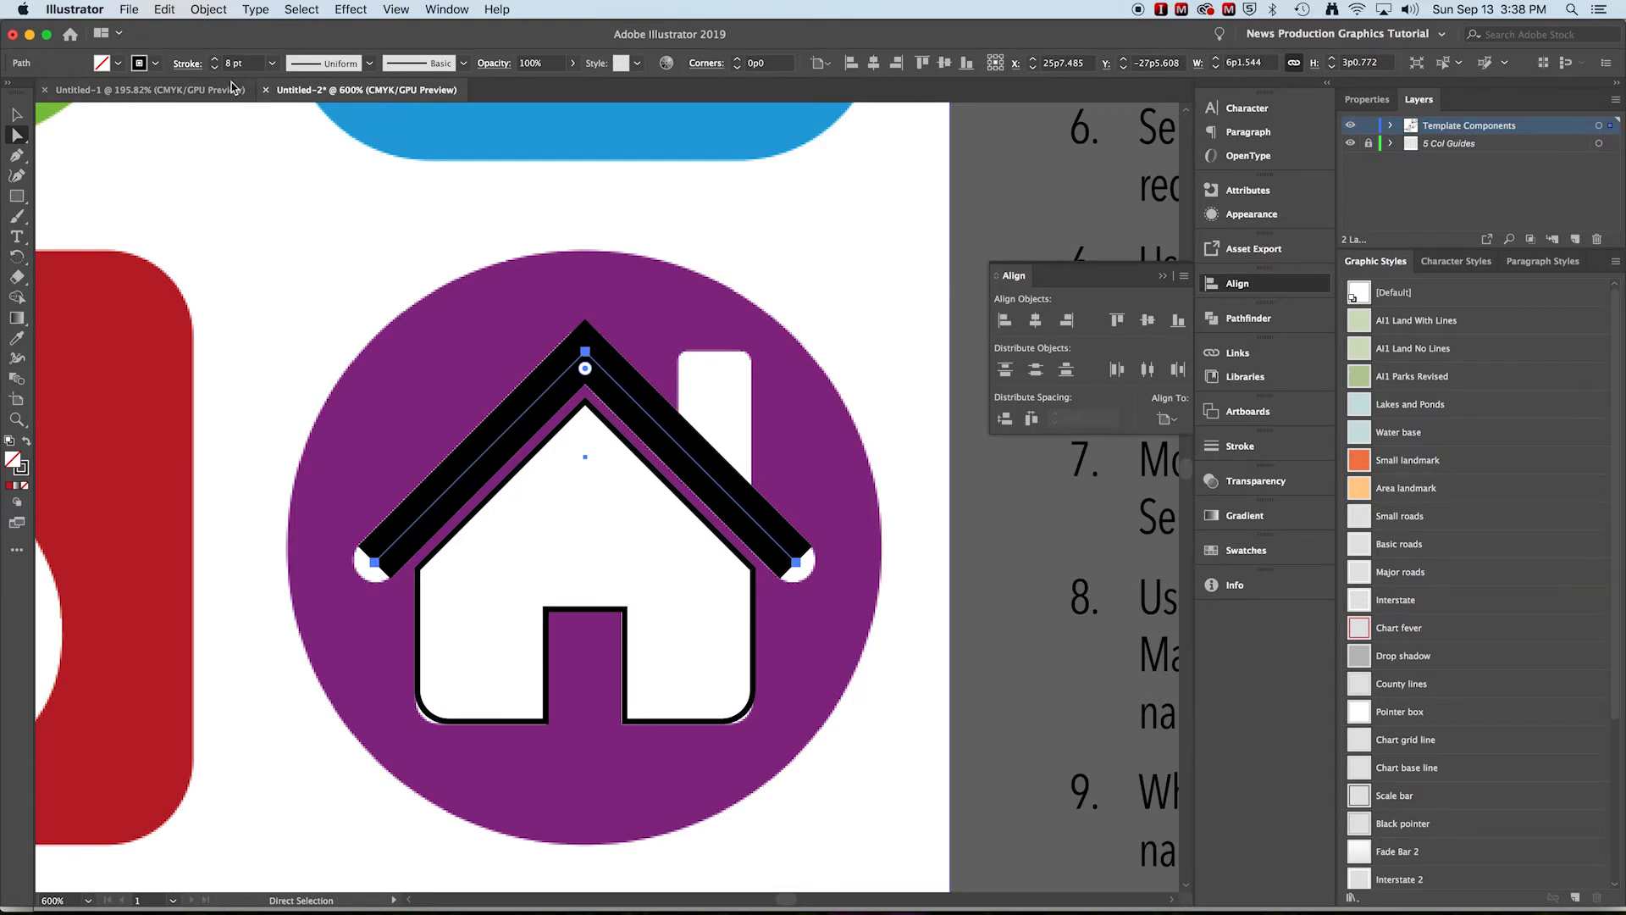
Give the roof stroke round caps and round corners
click(188, 63)
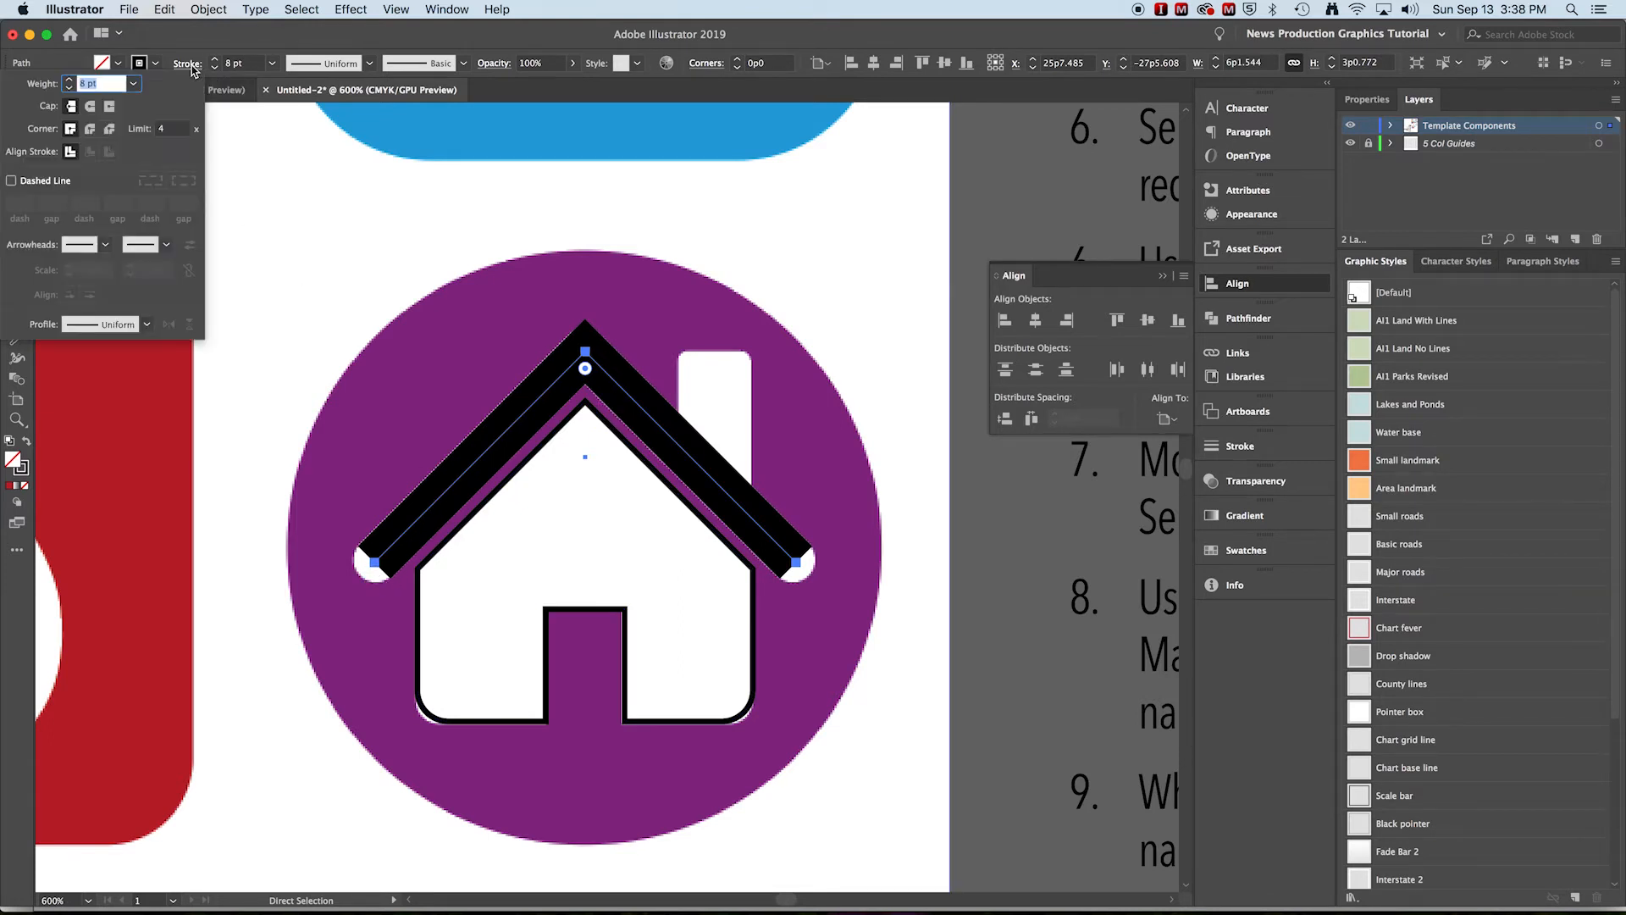
click(91, 107)
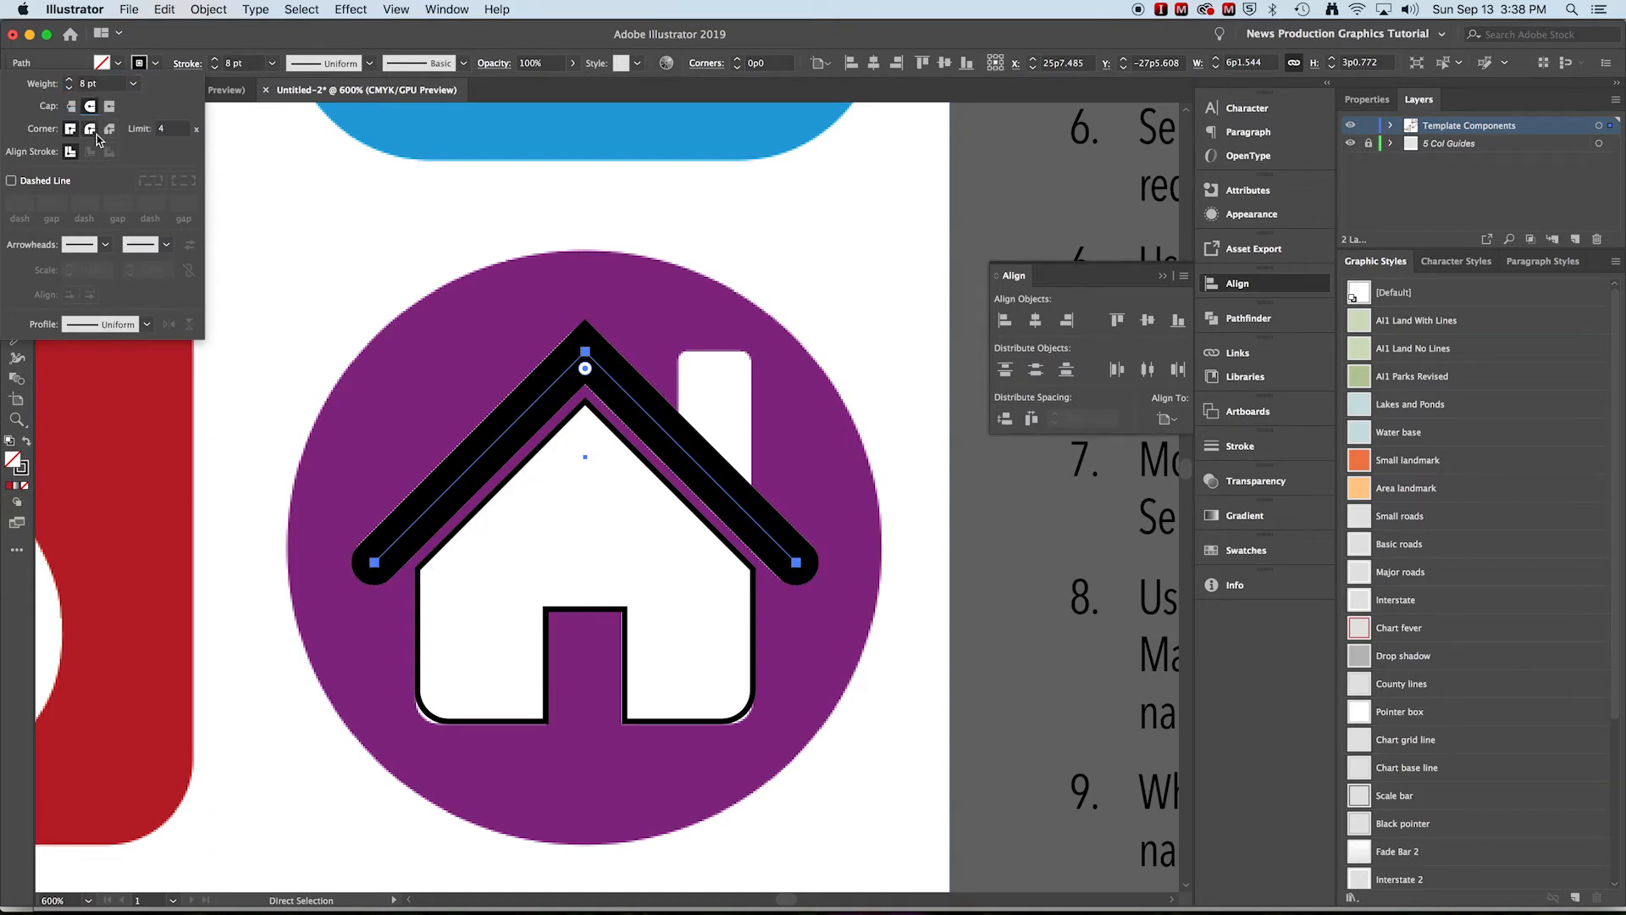
click(91, 130)
key(Escape)
Compare with the outlined reference icon, then convert the roof stroke to a filled shape with Outline Stroke
key(z)
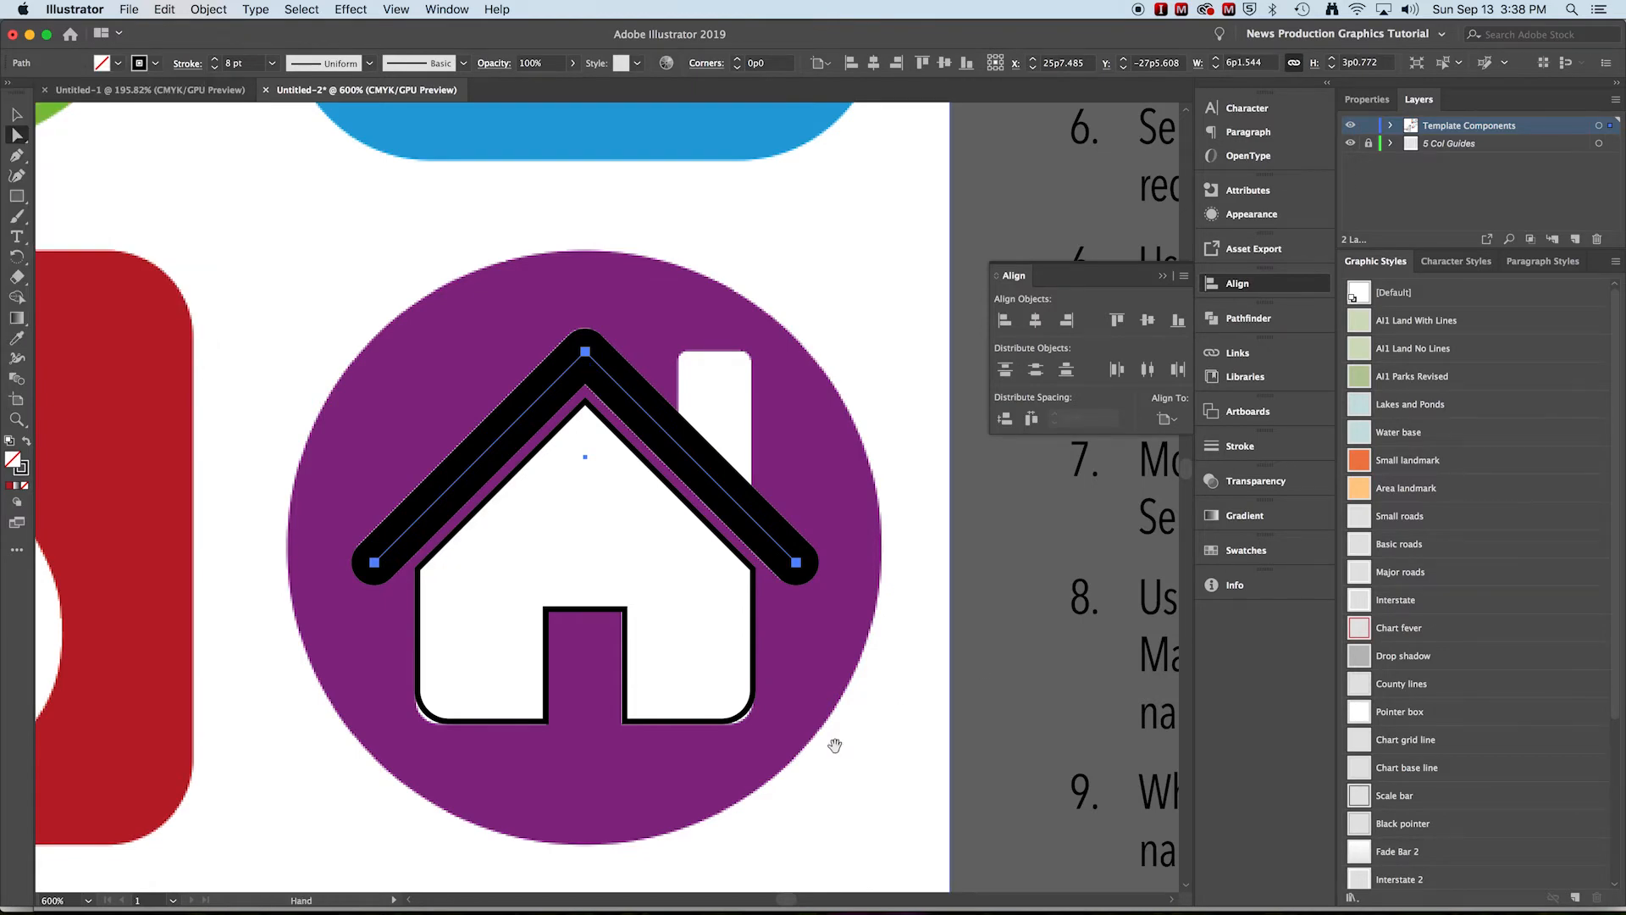
alt+super+click(759, 736)
drag(644, 726, 675, 49)
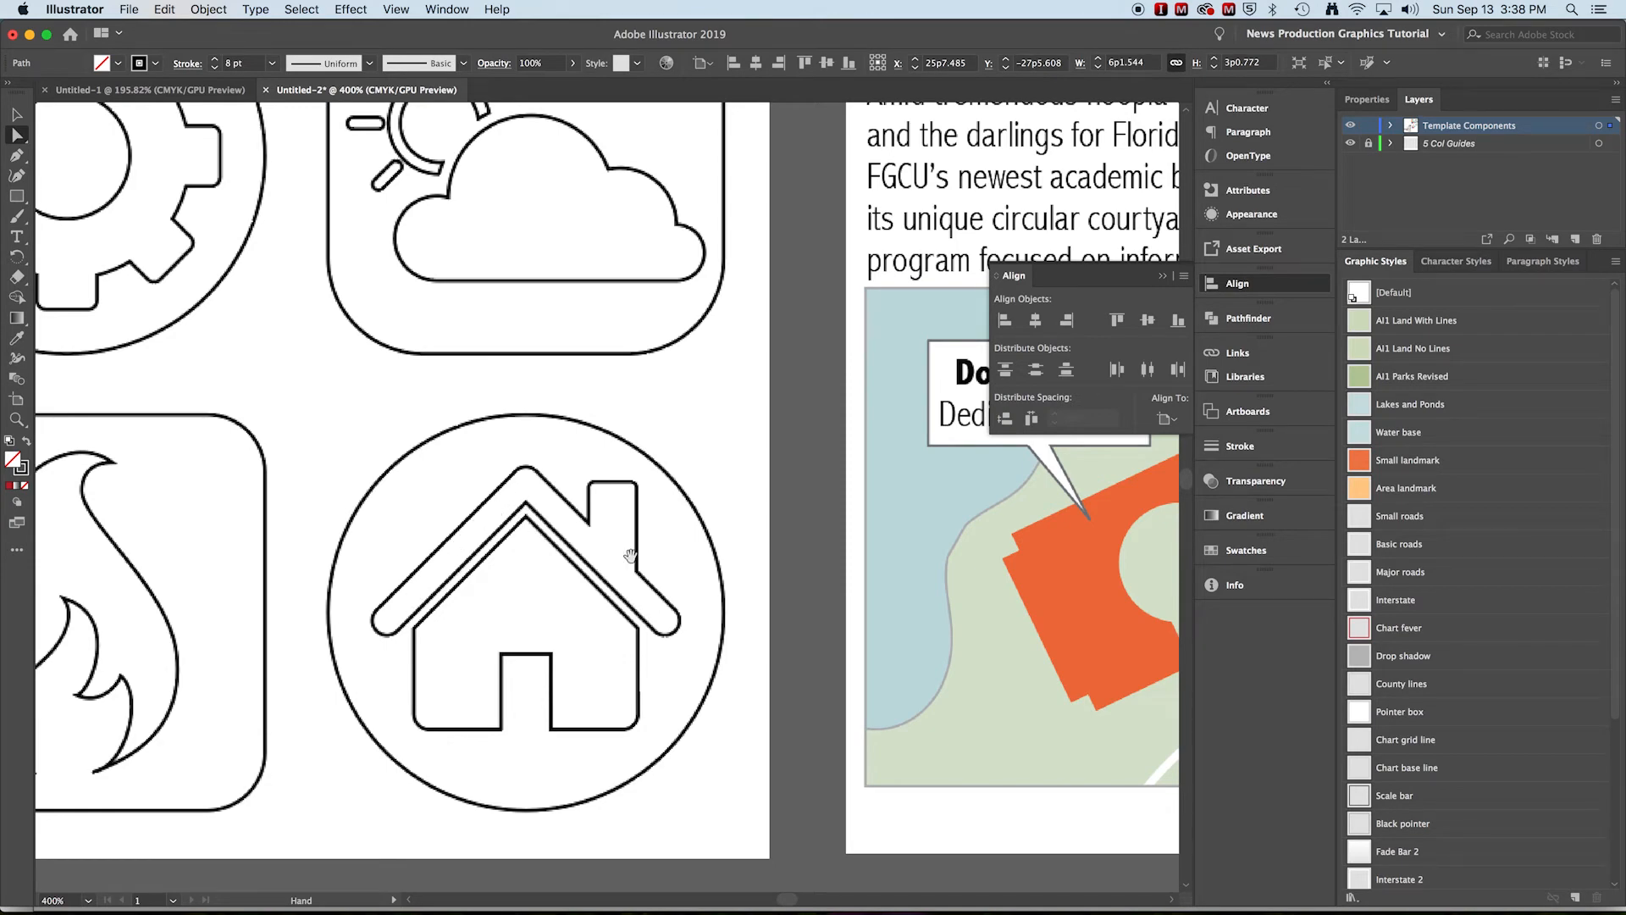
drag(659, 447, 661, 458)
scroll(660, 457, up, 15)
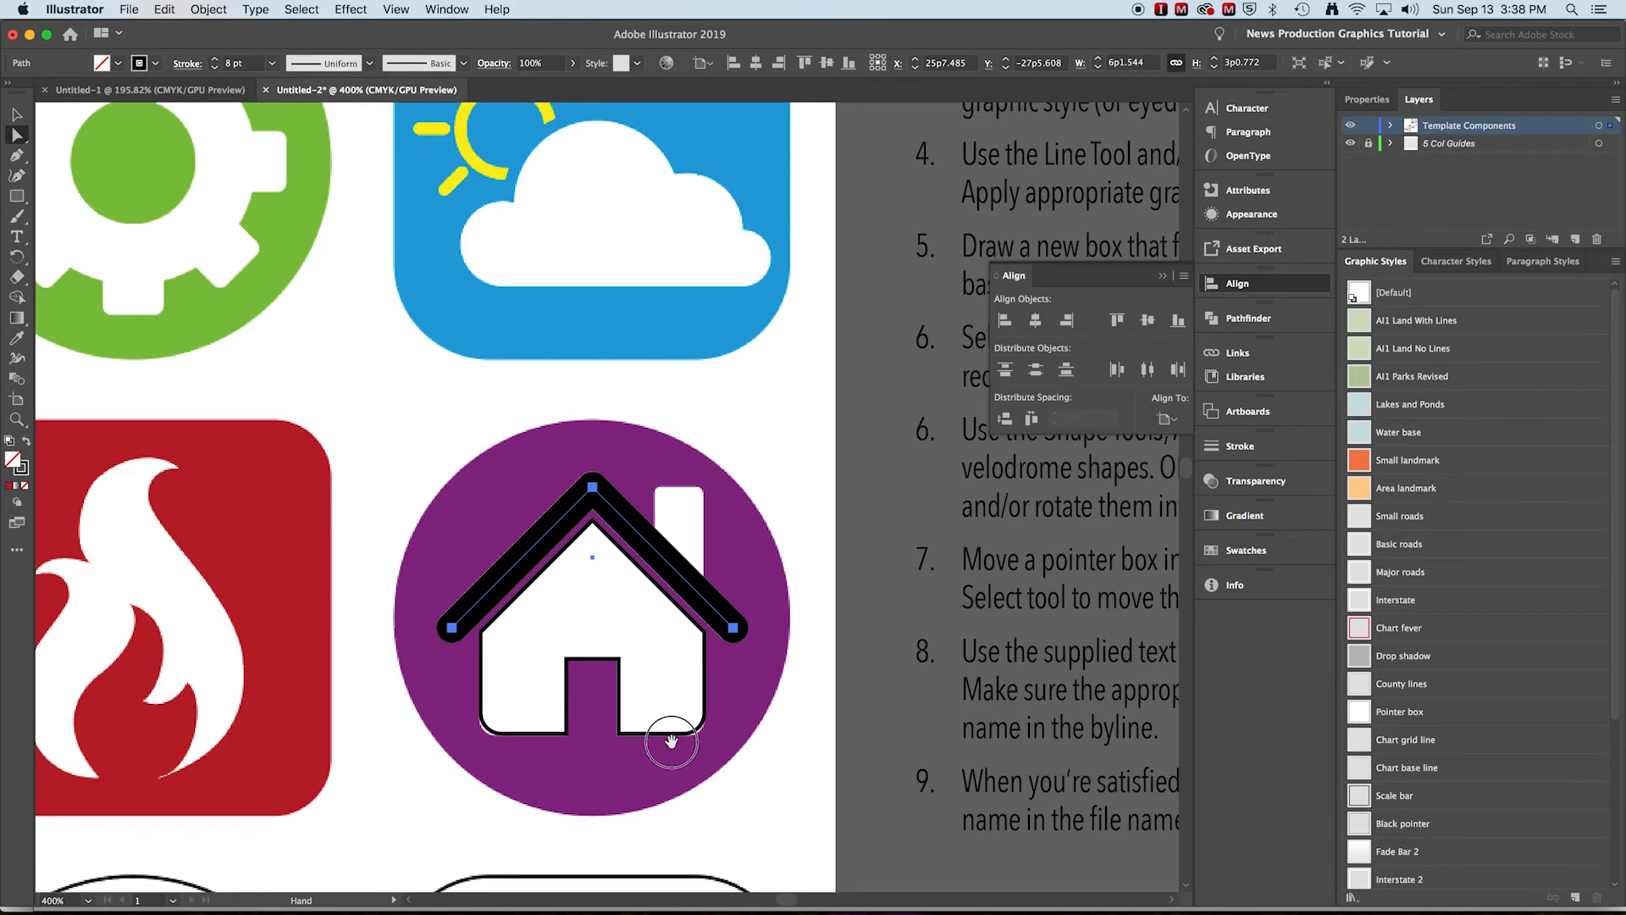
drag(671, 742, 678, 764)
drag(608, 600, 592, 510)
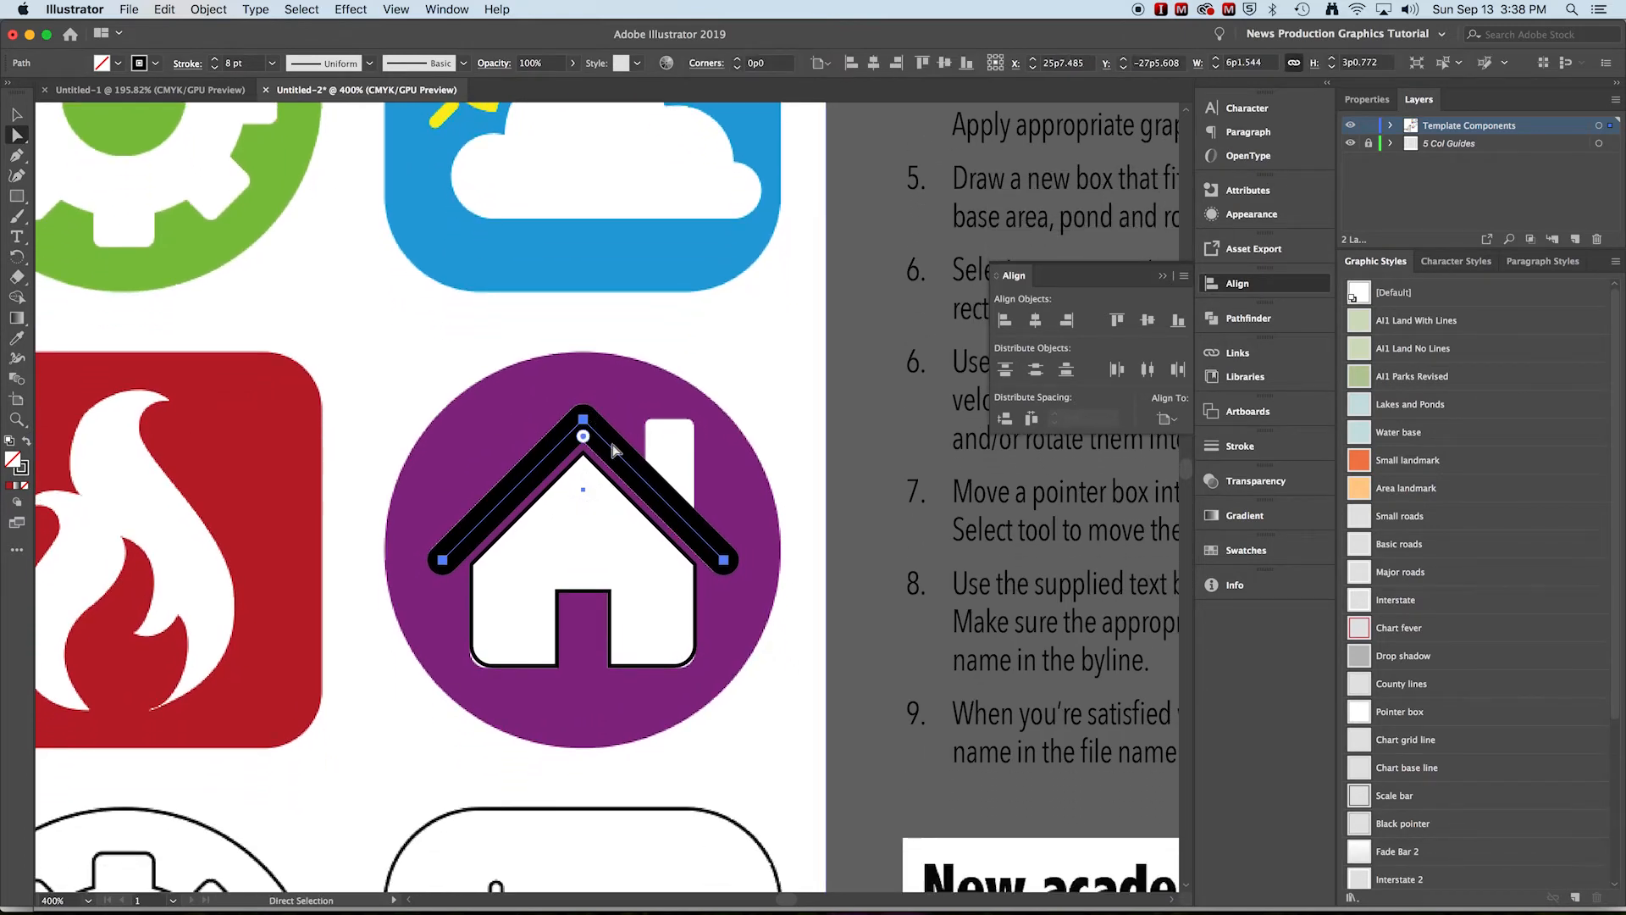
click(194, 8)
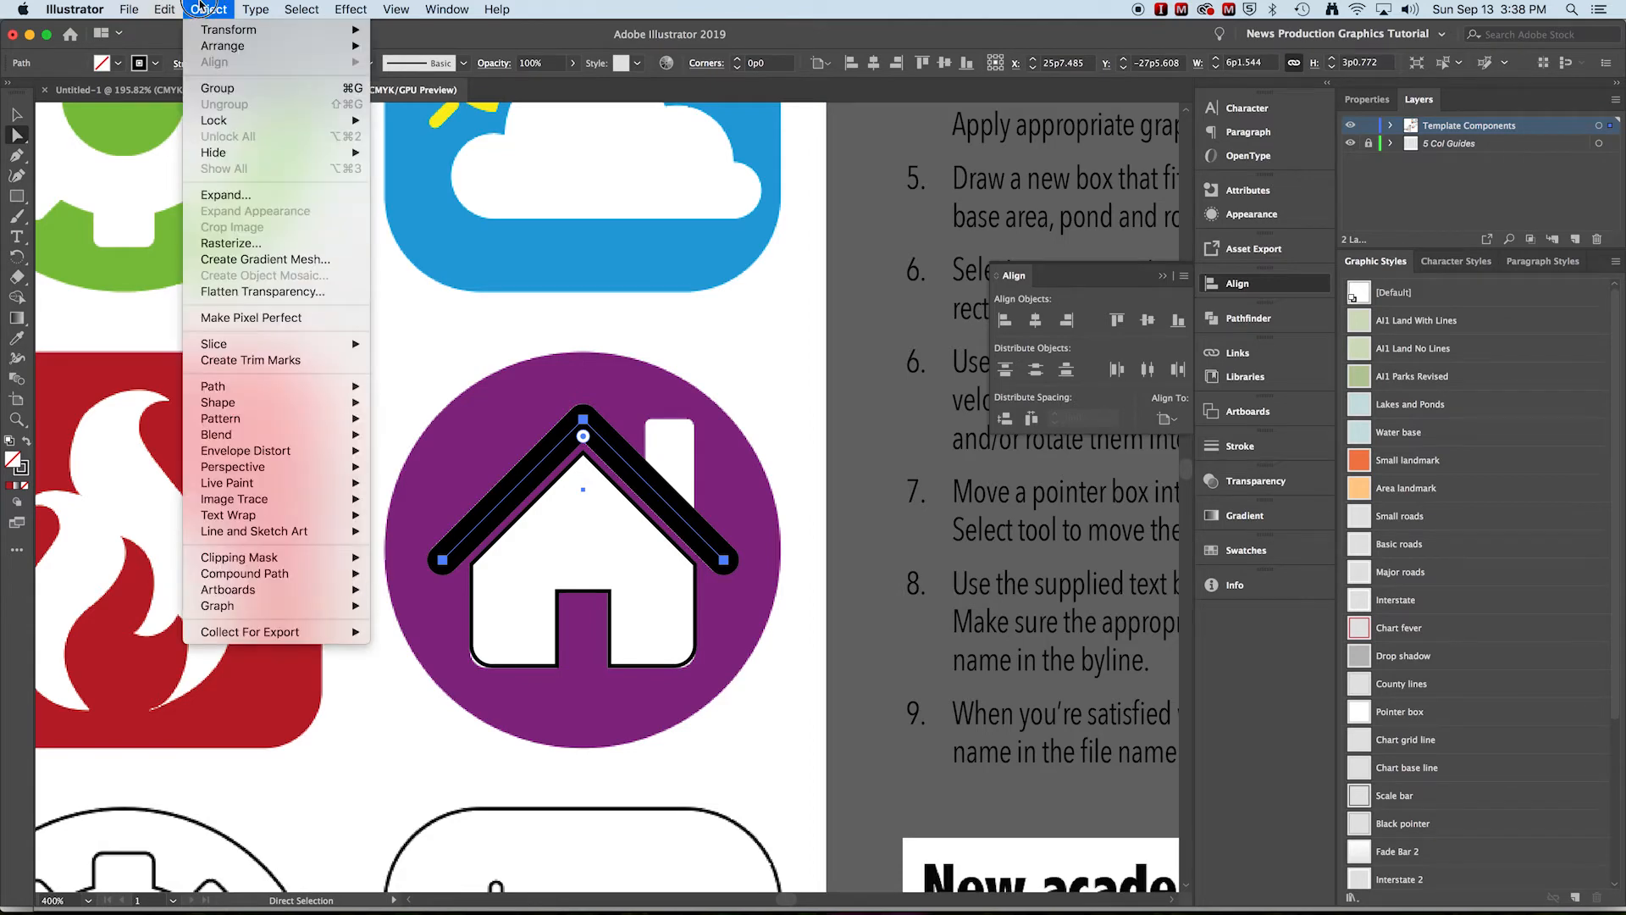
mouse_move(251, 395)
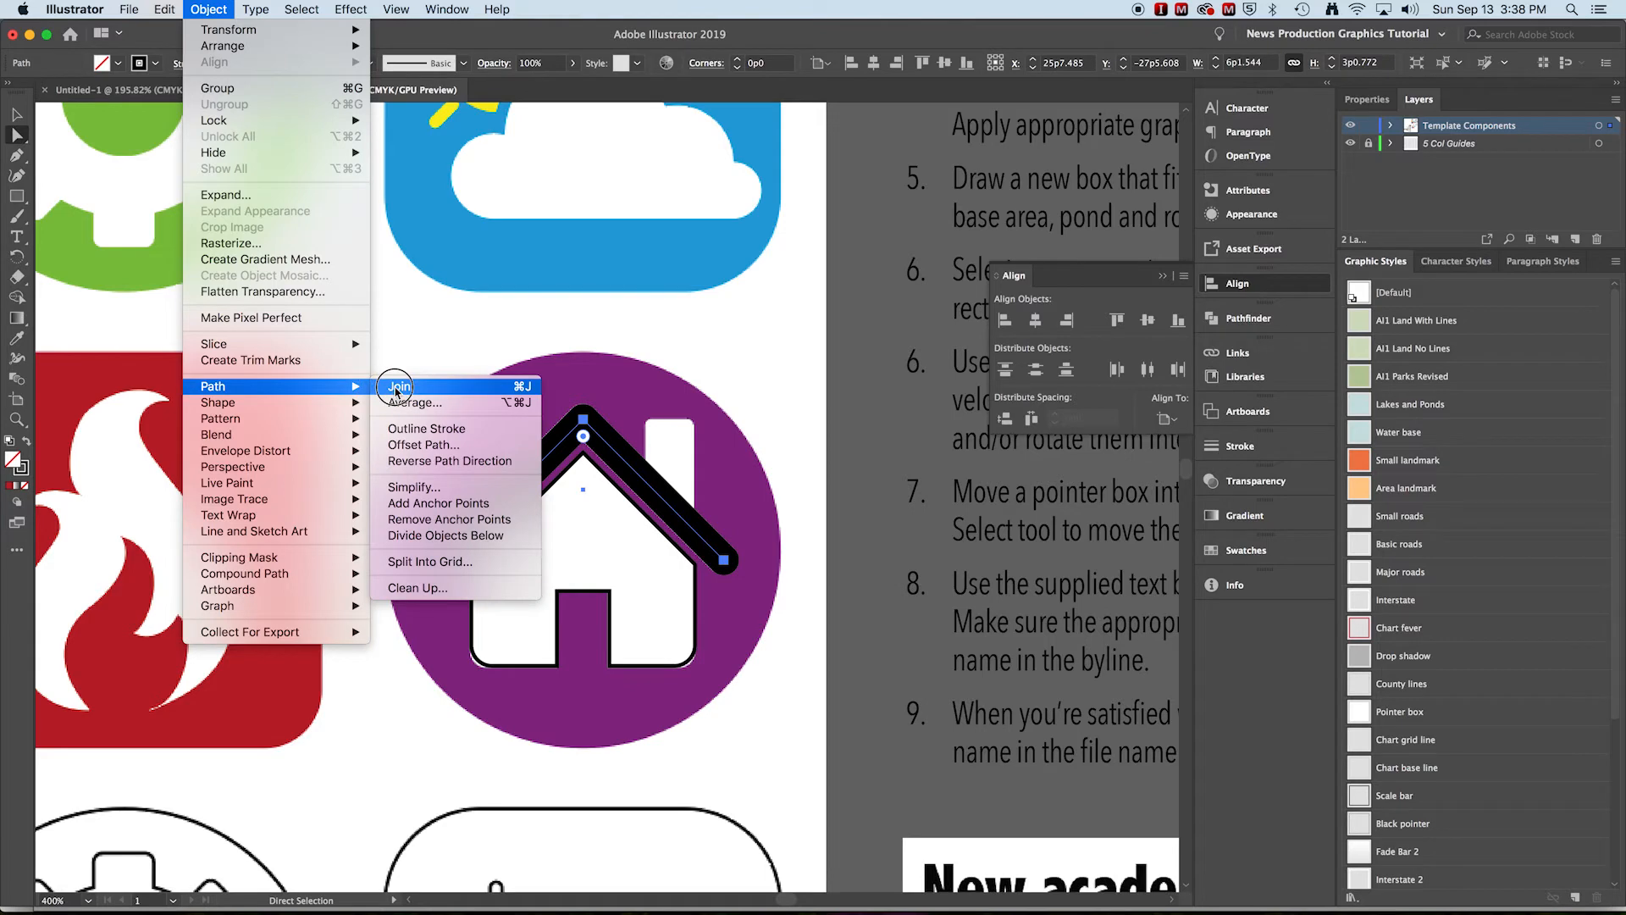
click(428, 429)
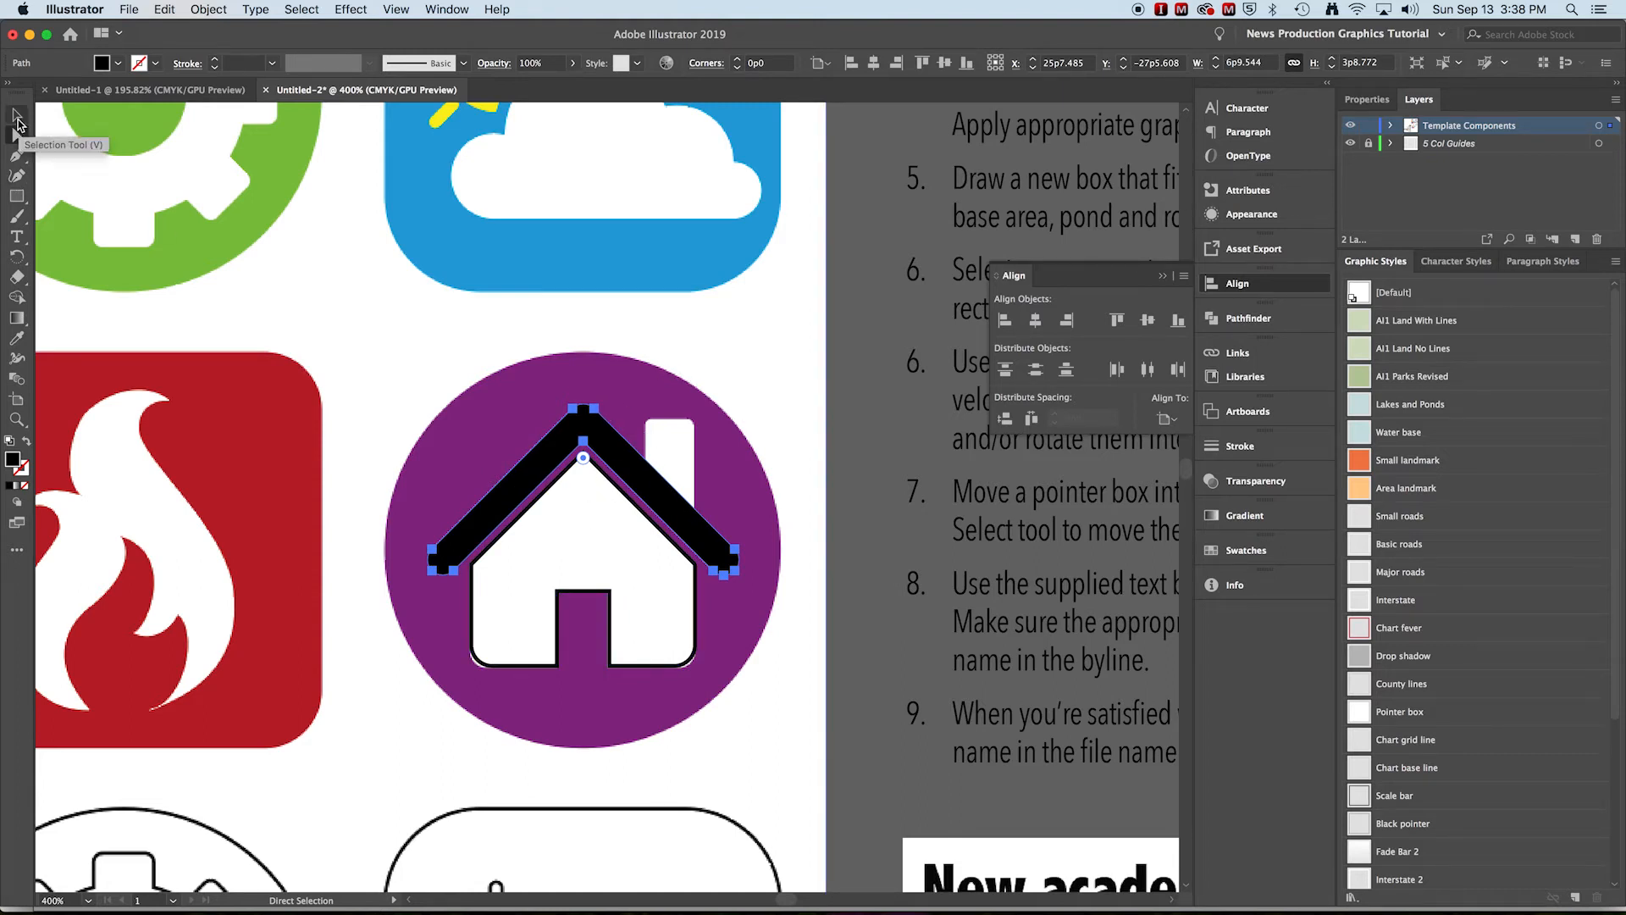
Swap the roof shape's fill and stroke so it becomes a black outline
click(26, 442)
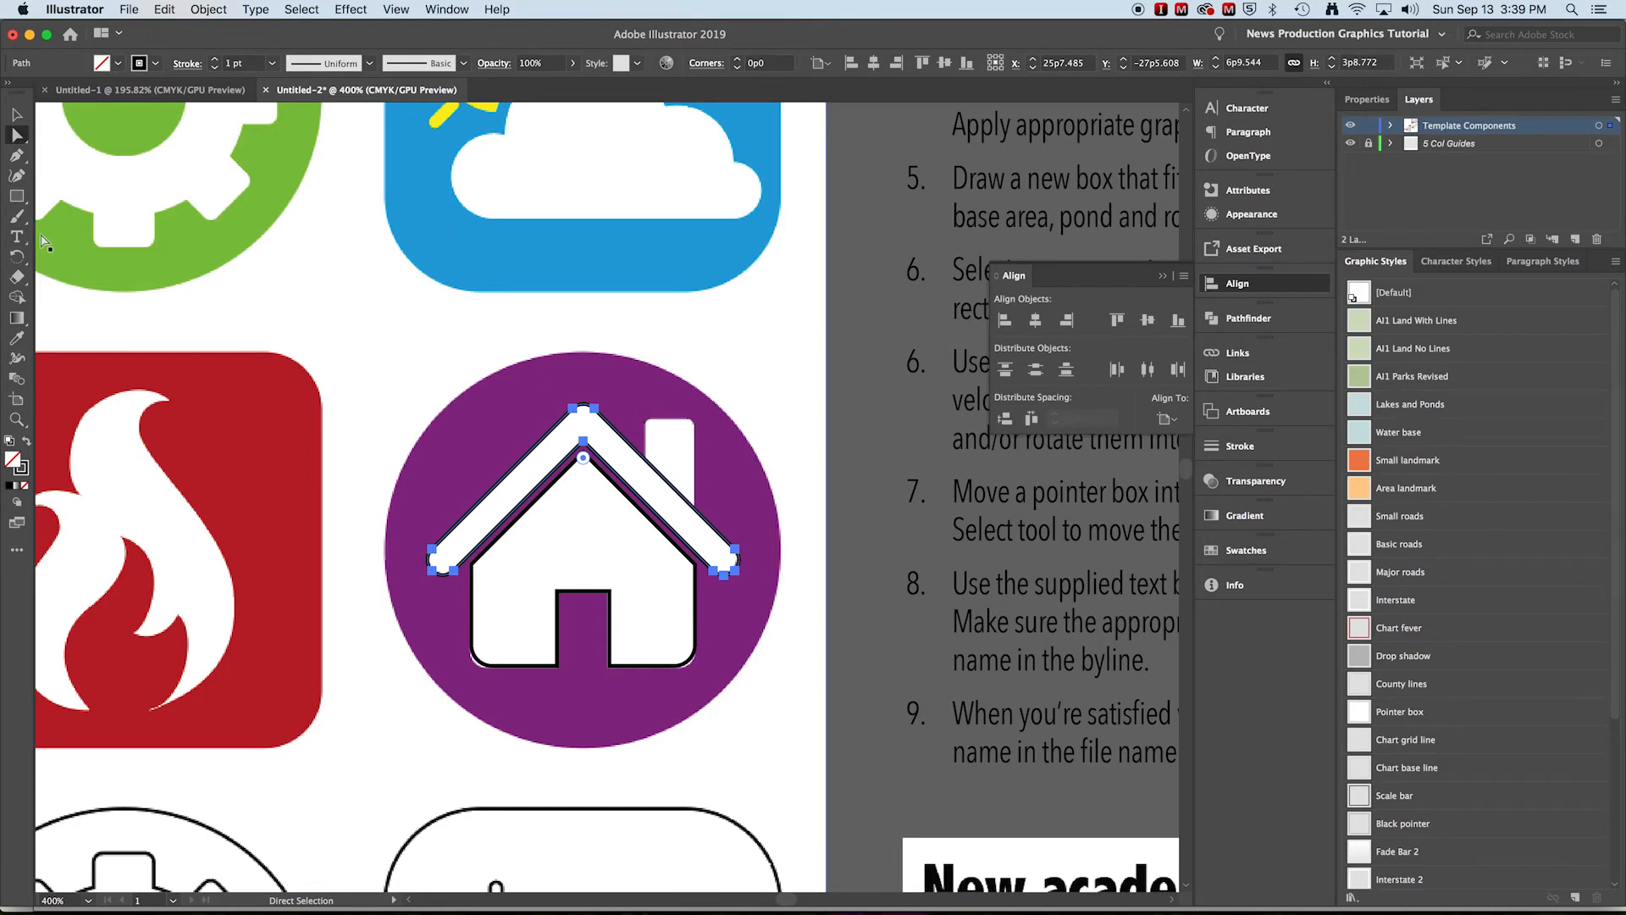
click(16, 114)
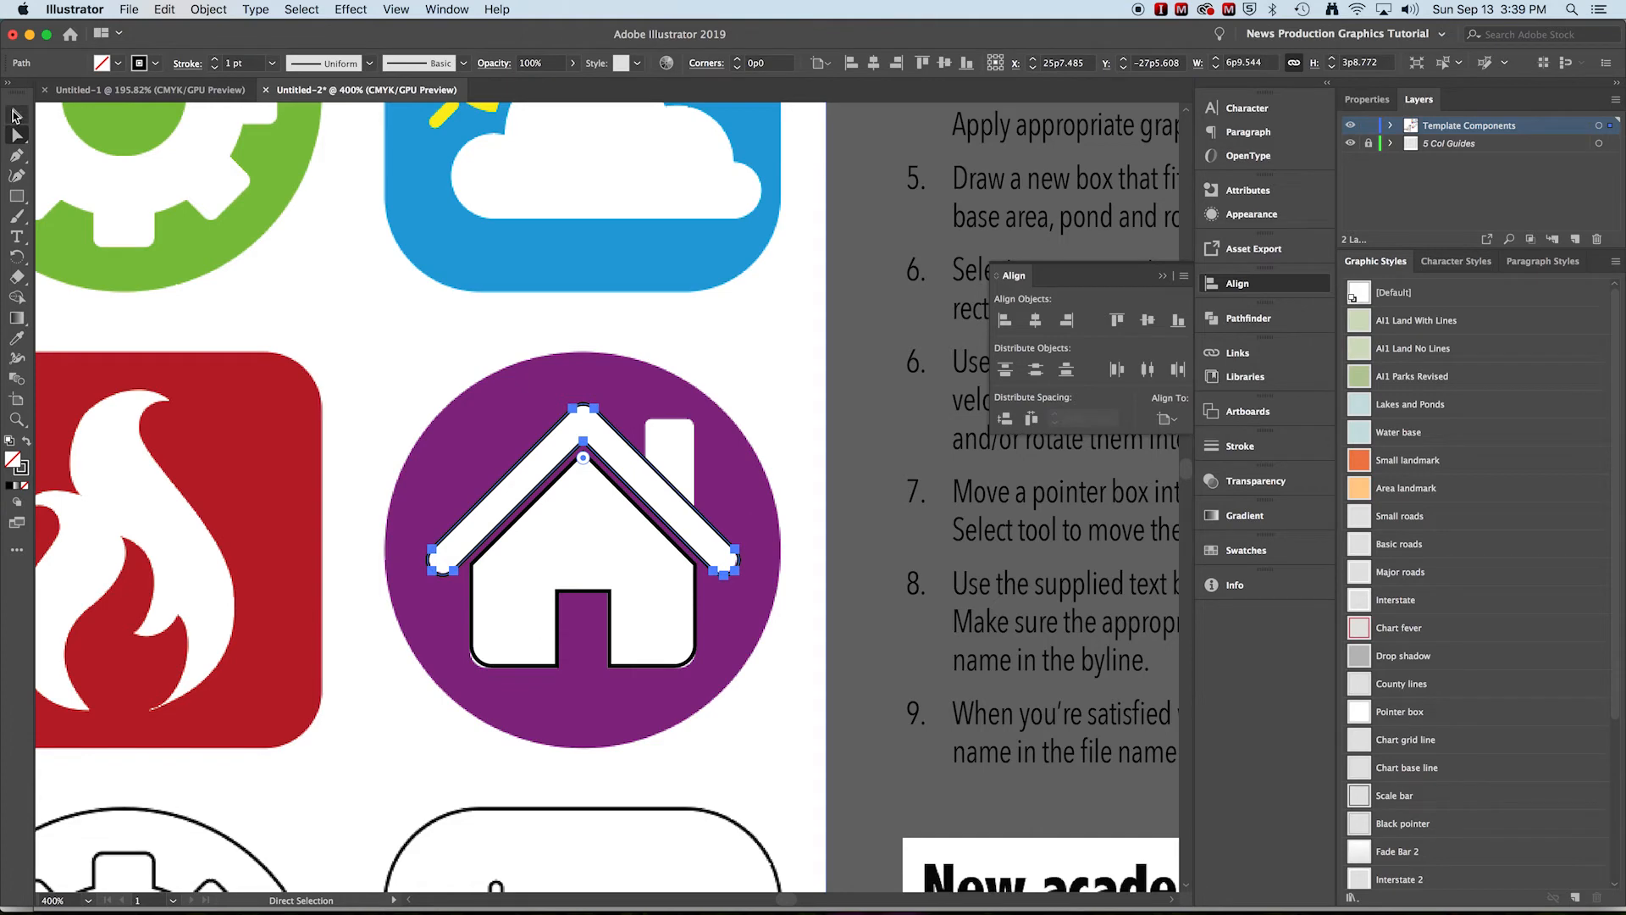
click(762, 398)
key(super+equal)
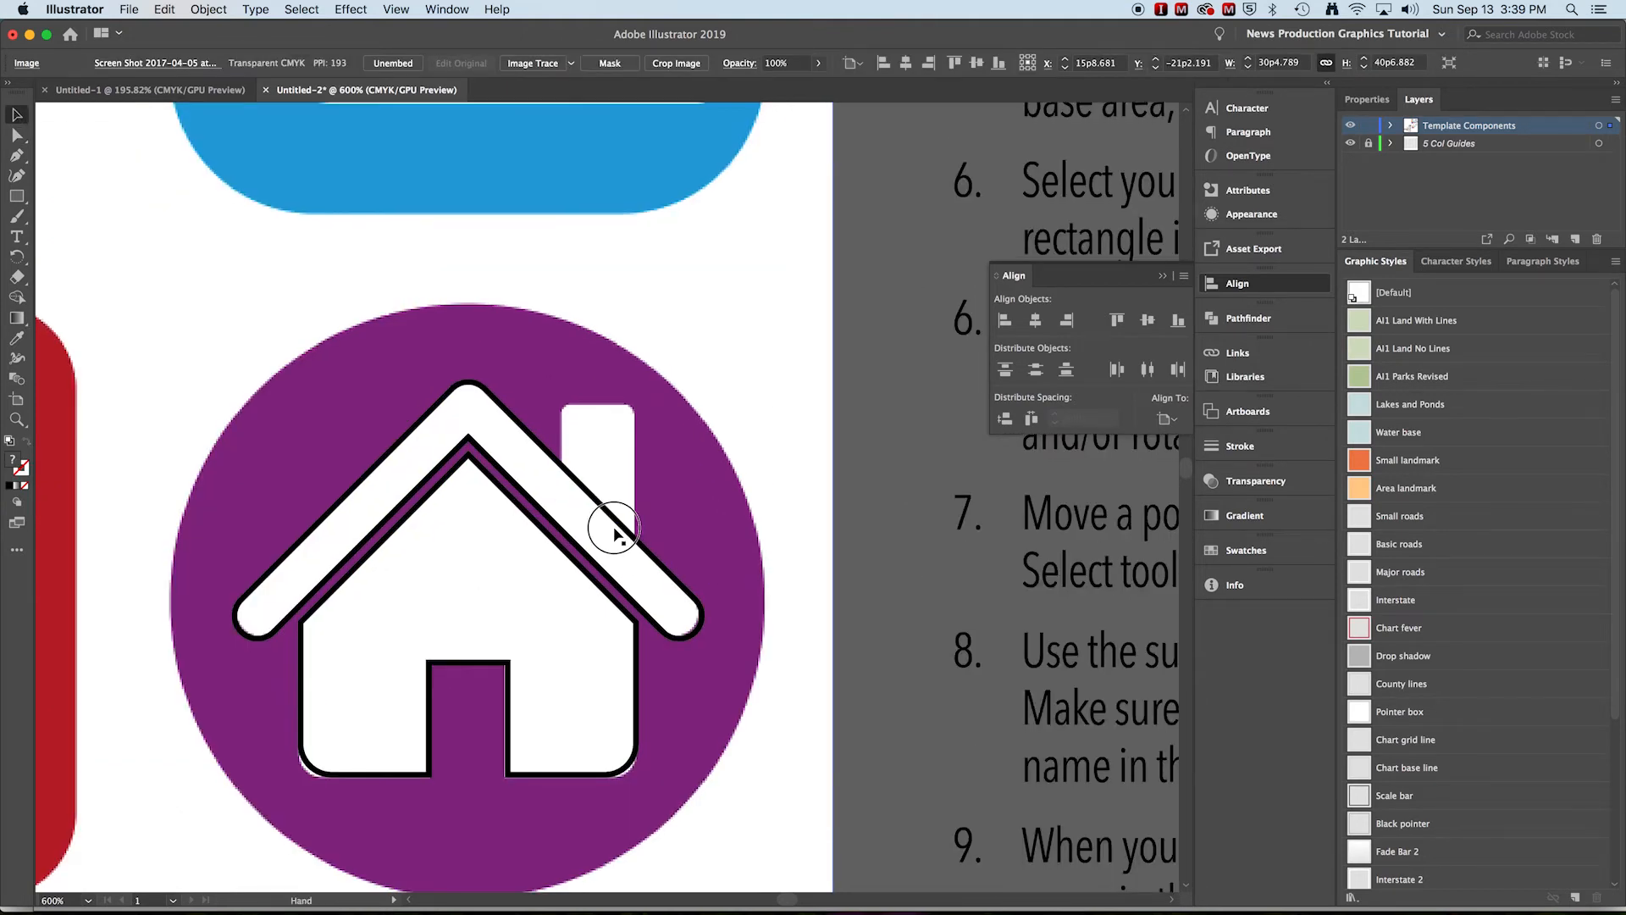
scroll(614, 532, down, 2)
scroll(597, 495, down, 1)
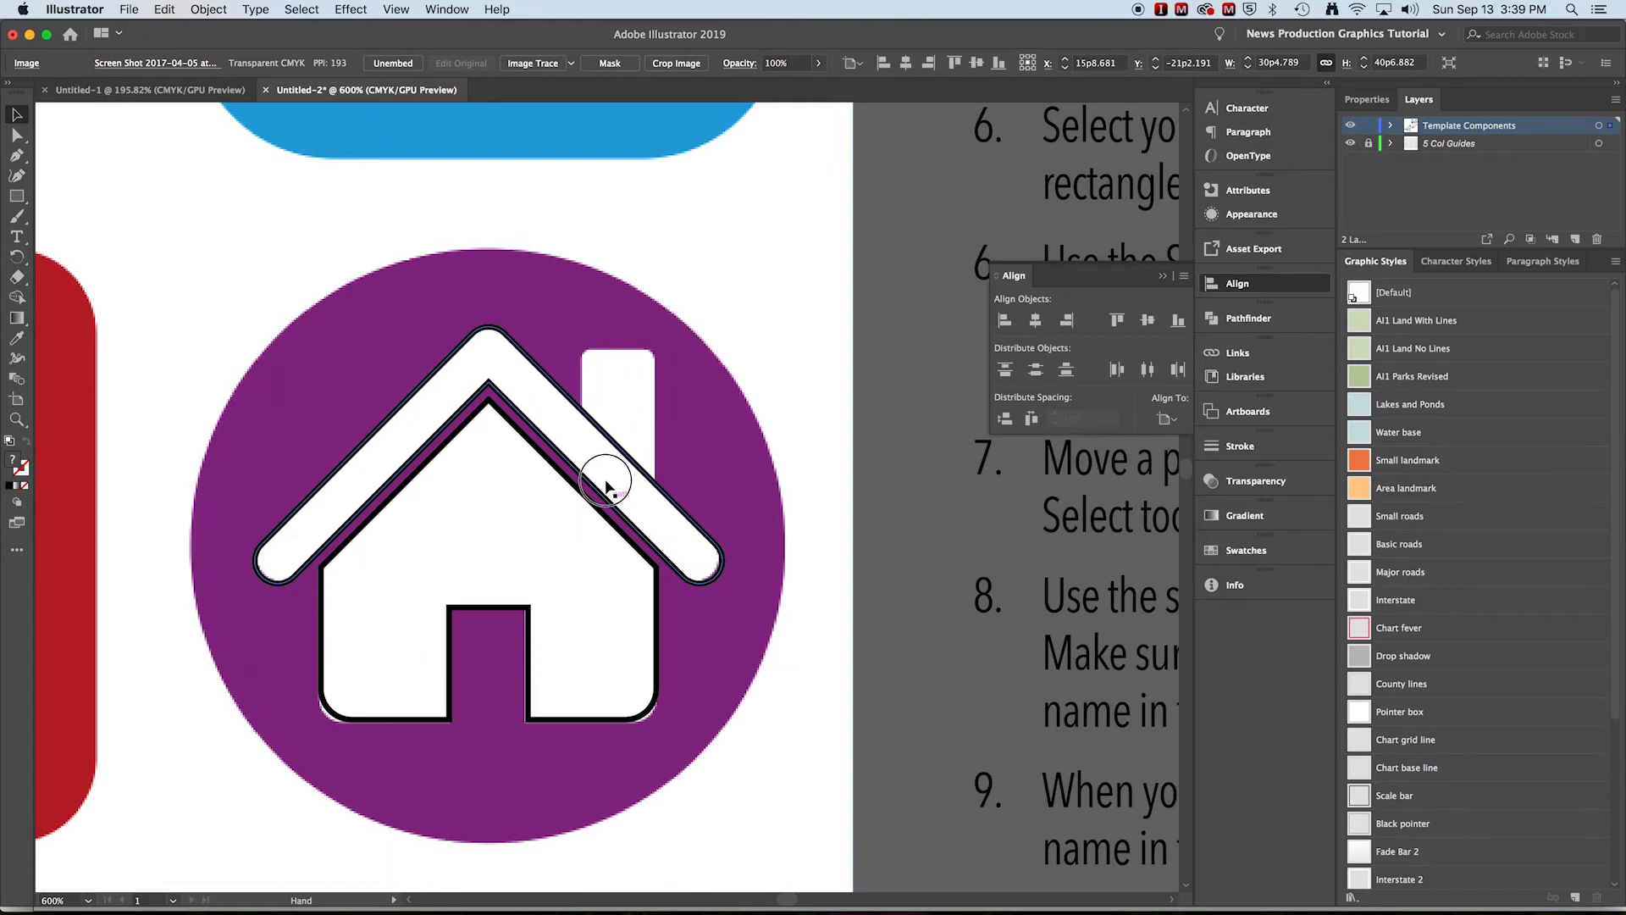
Draw a rectangle over the chimney and copy the roof outline's black stroke style onto it with the Eyedropper
scroll(605, 486, down, 2)
click(16, 196)
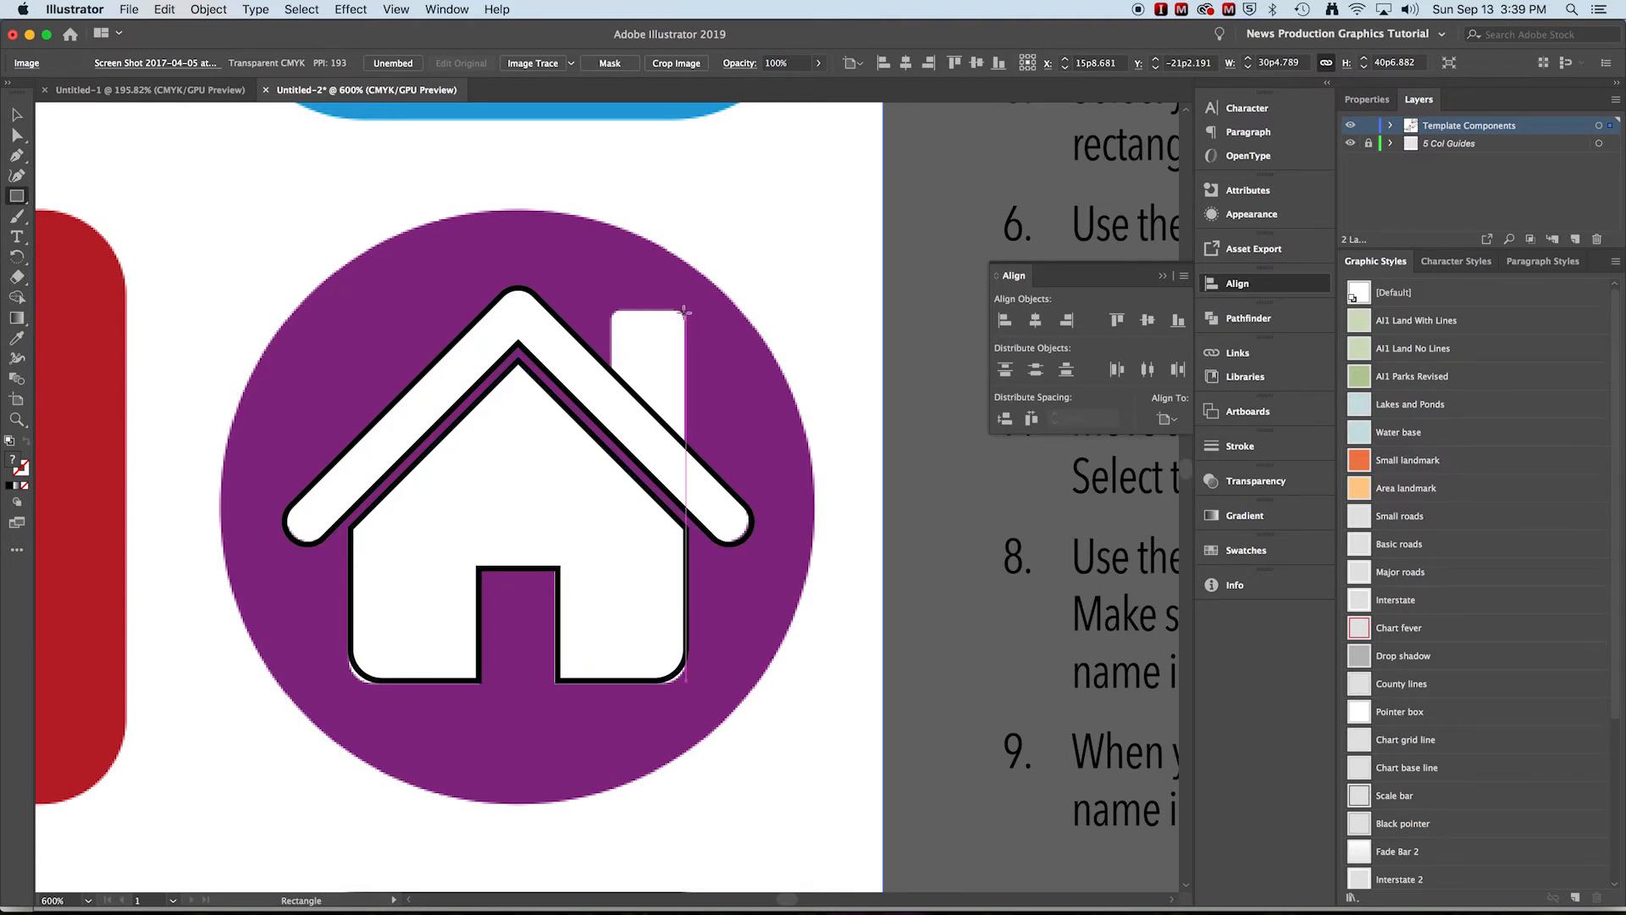
mouse_move(684, 311)
mouse_down()
mouse_move(620, 451)
mouse_move(625, 395)
mouse_move(609, 421)
mouse_move(612, 453)
mouse_up()
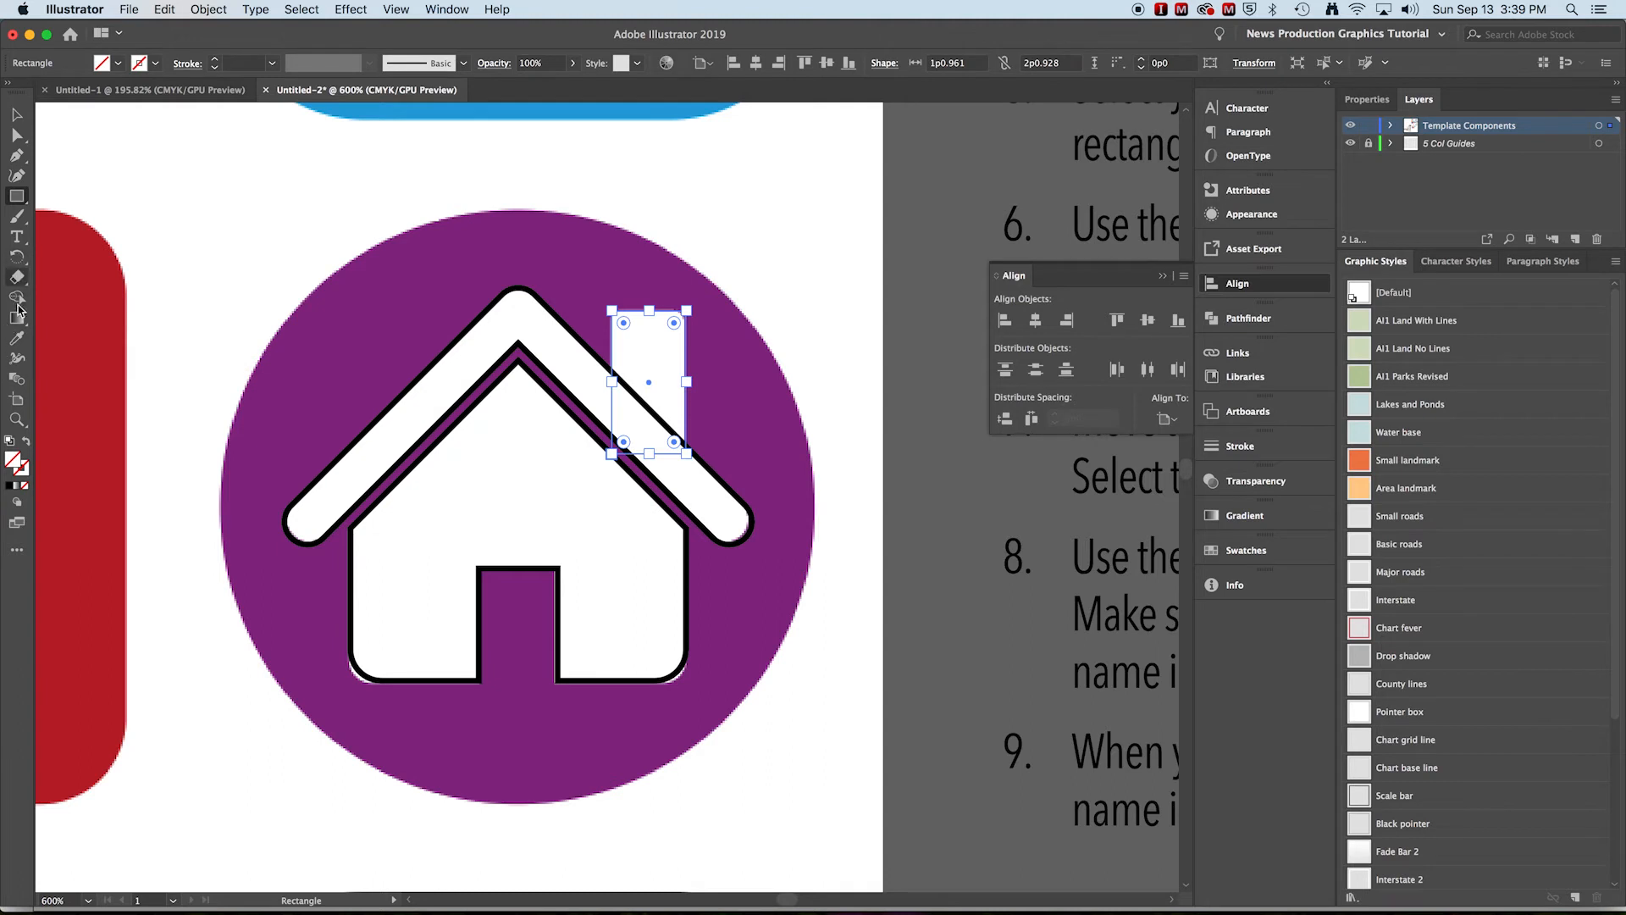
click(16, 337)
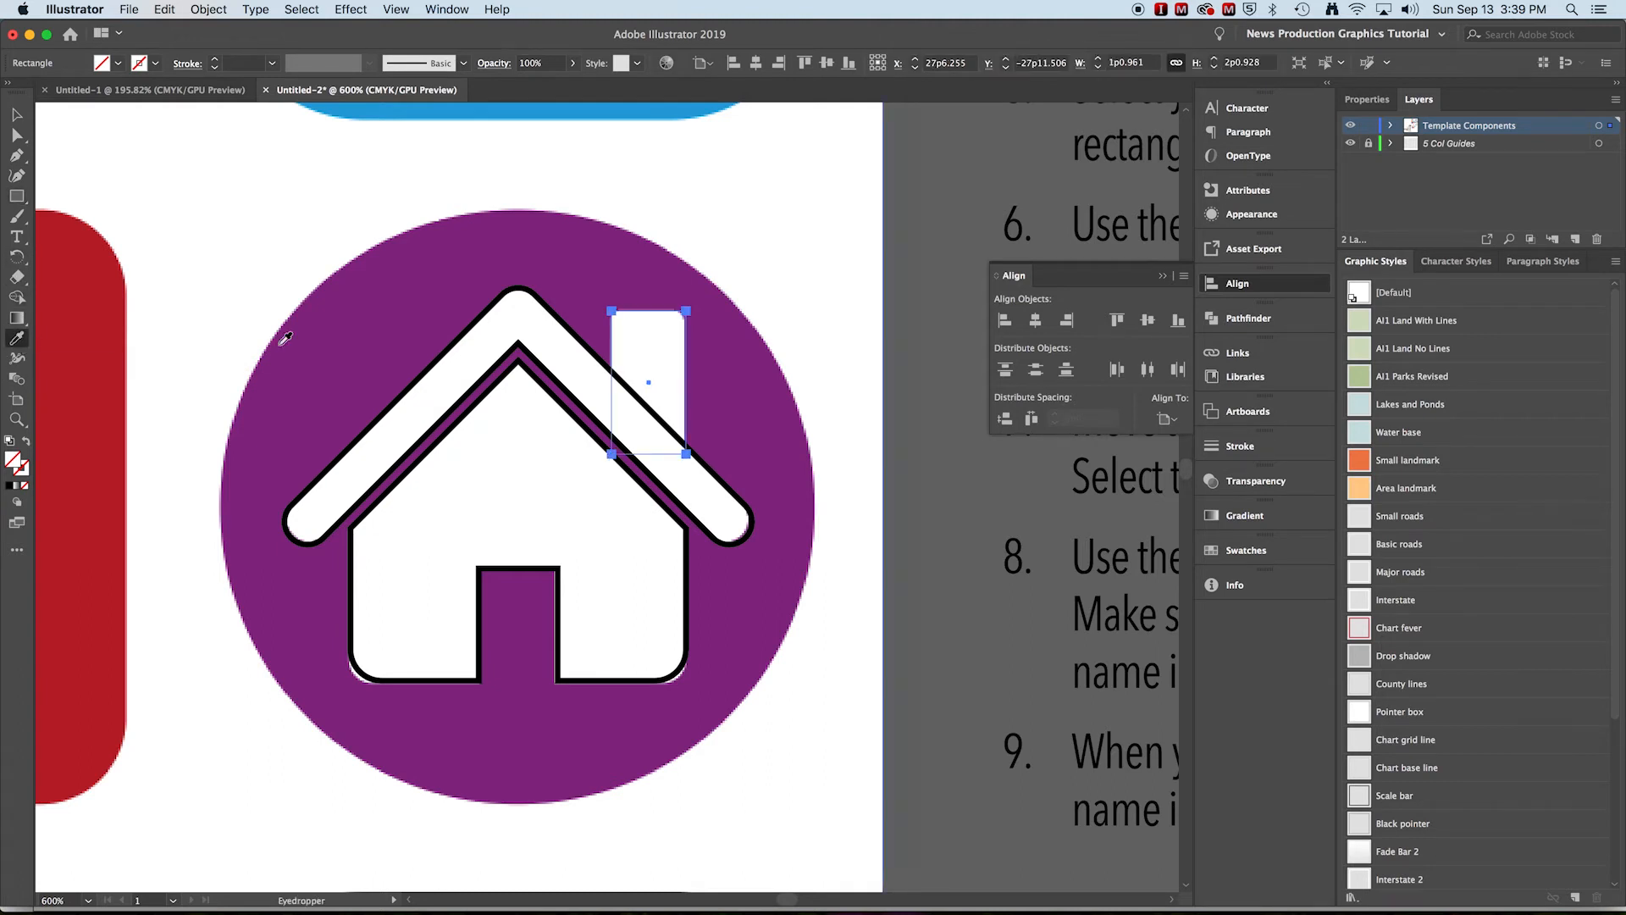
click(534, 357)
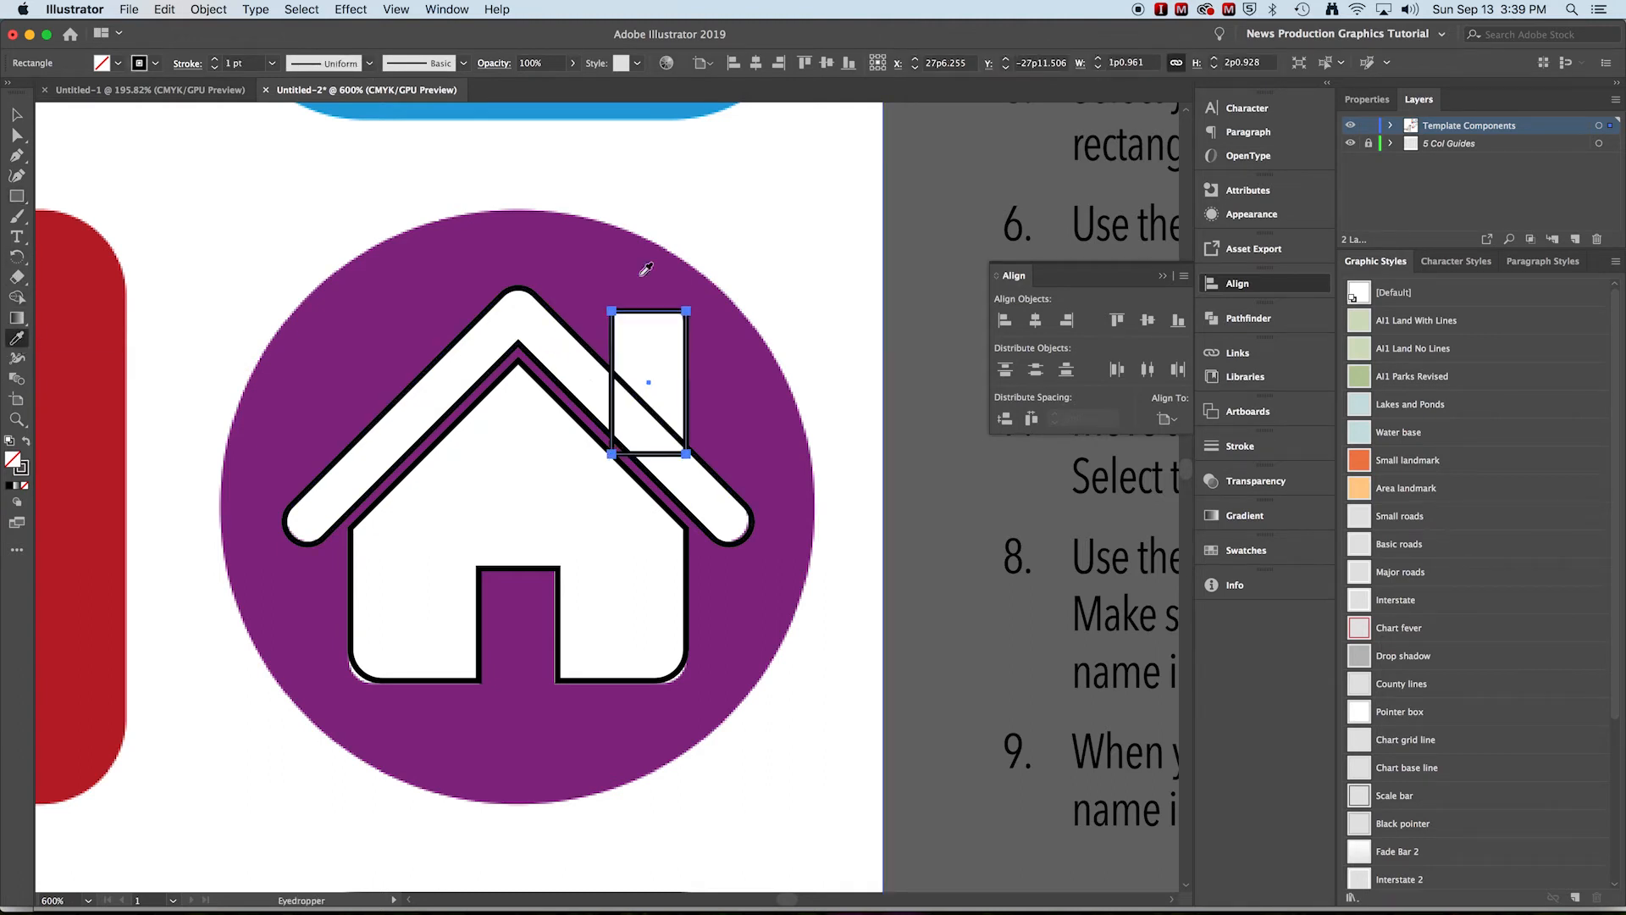
Move the chimney's lower-left anchor up so its bottom edge meets the roof slope
click(16, 114)
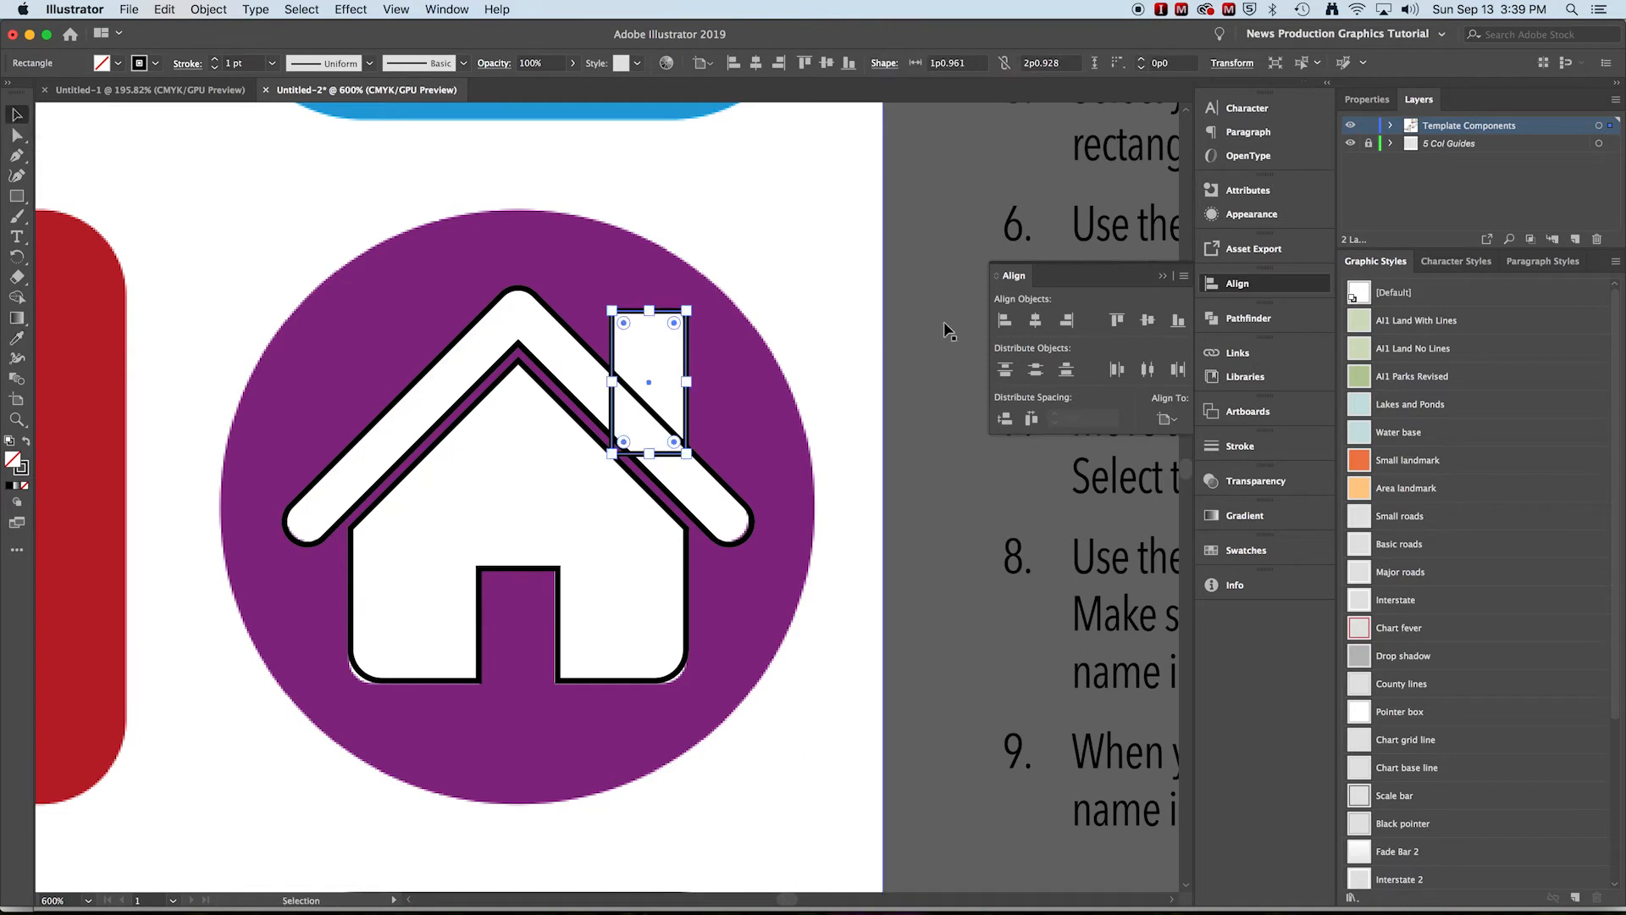
click(828, 357)
key(super+space)
super+click(662, 401)
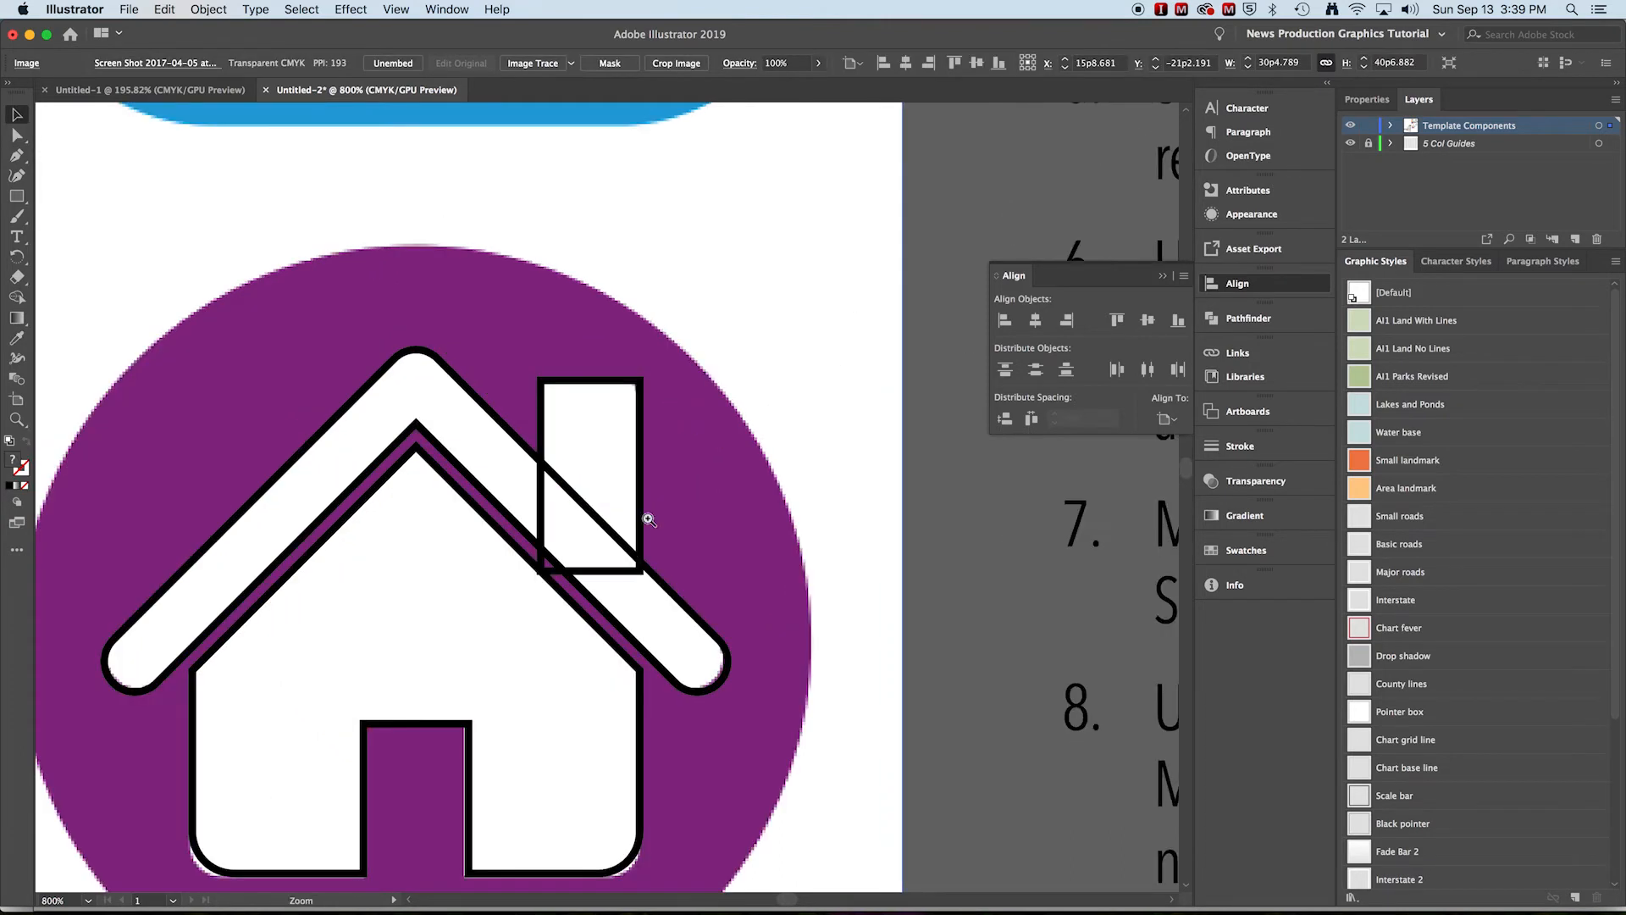
super+click(628, 547)
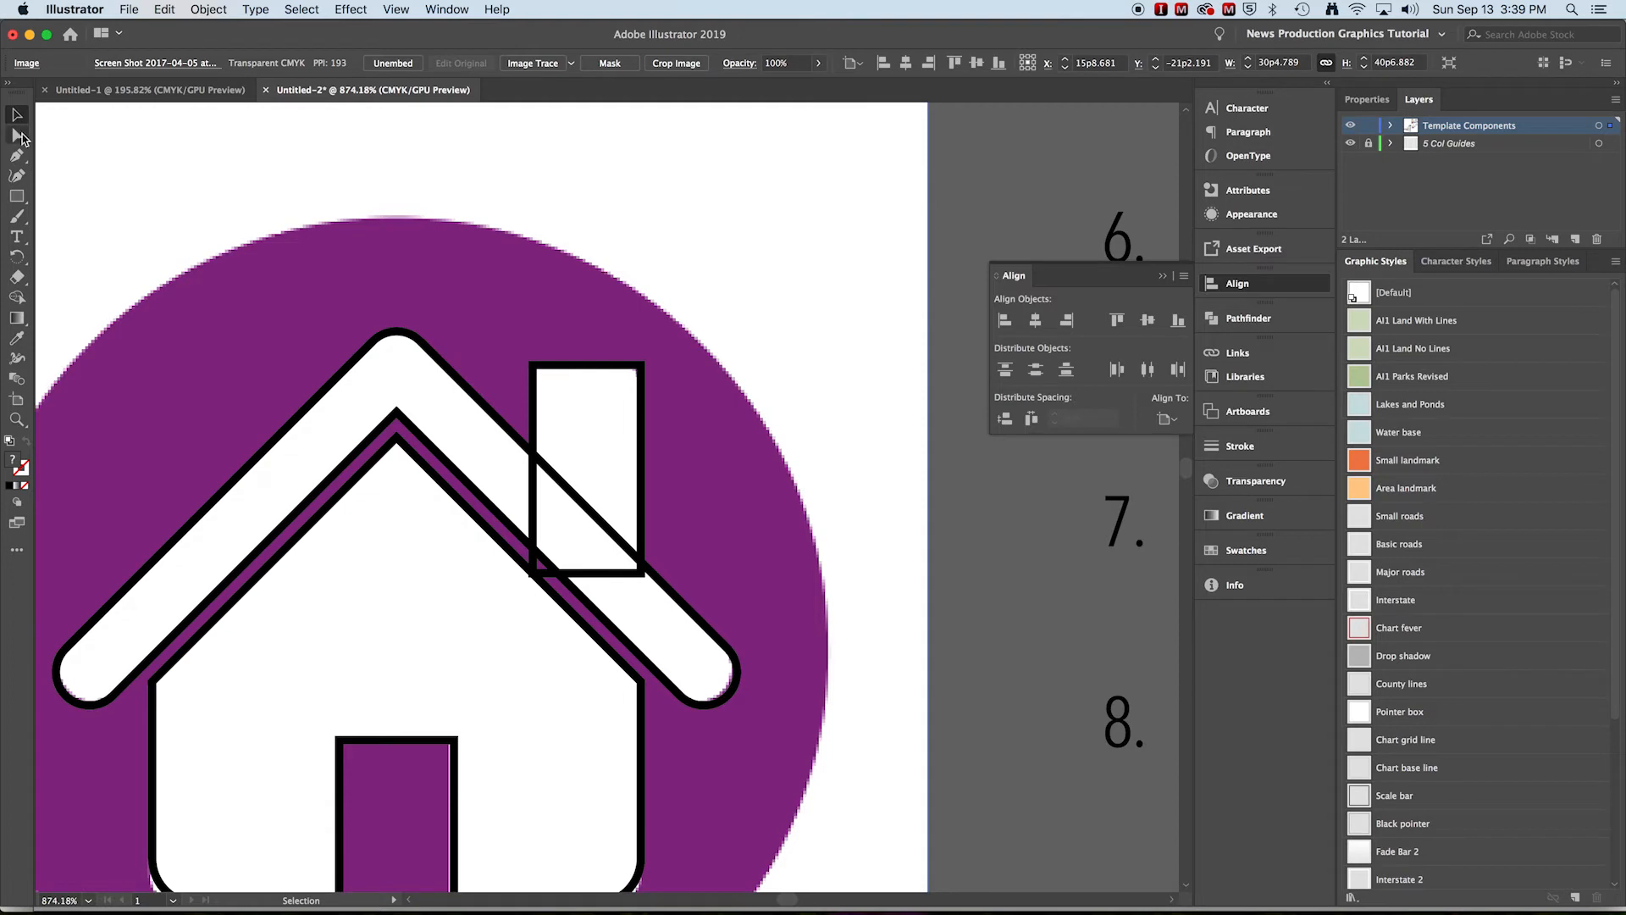
click(14, 138)
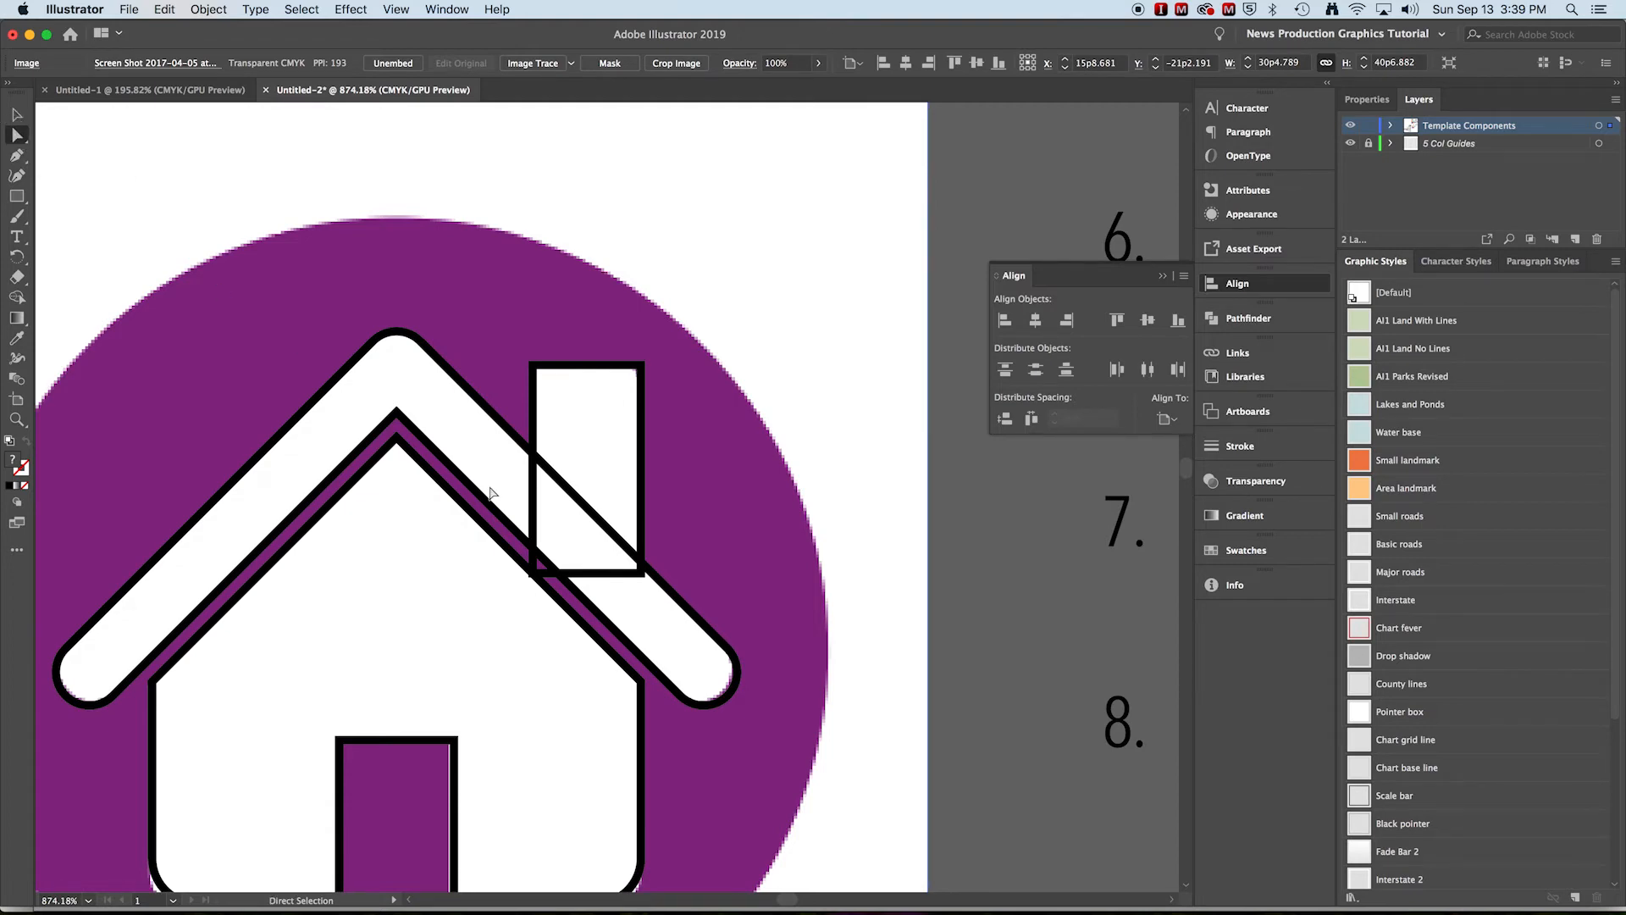
click(533, 573)
click(533, 574)
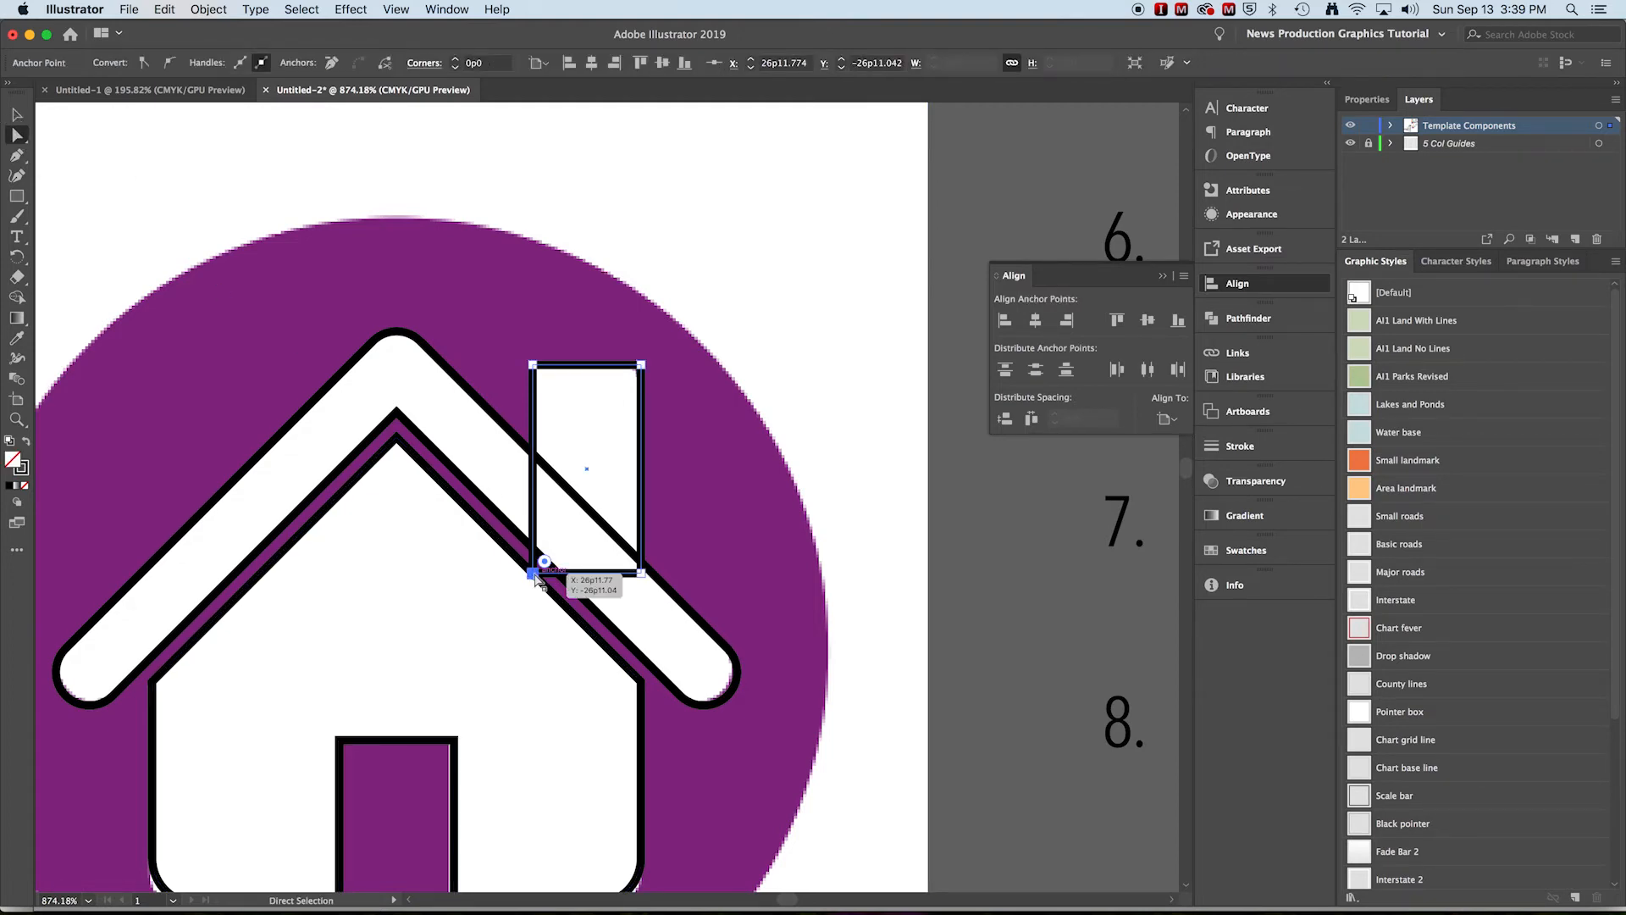
drag(534, 575, 532, 508)
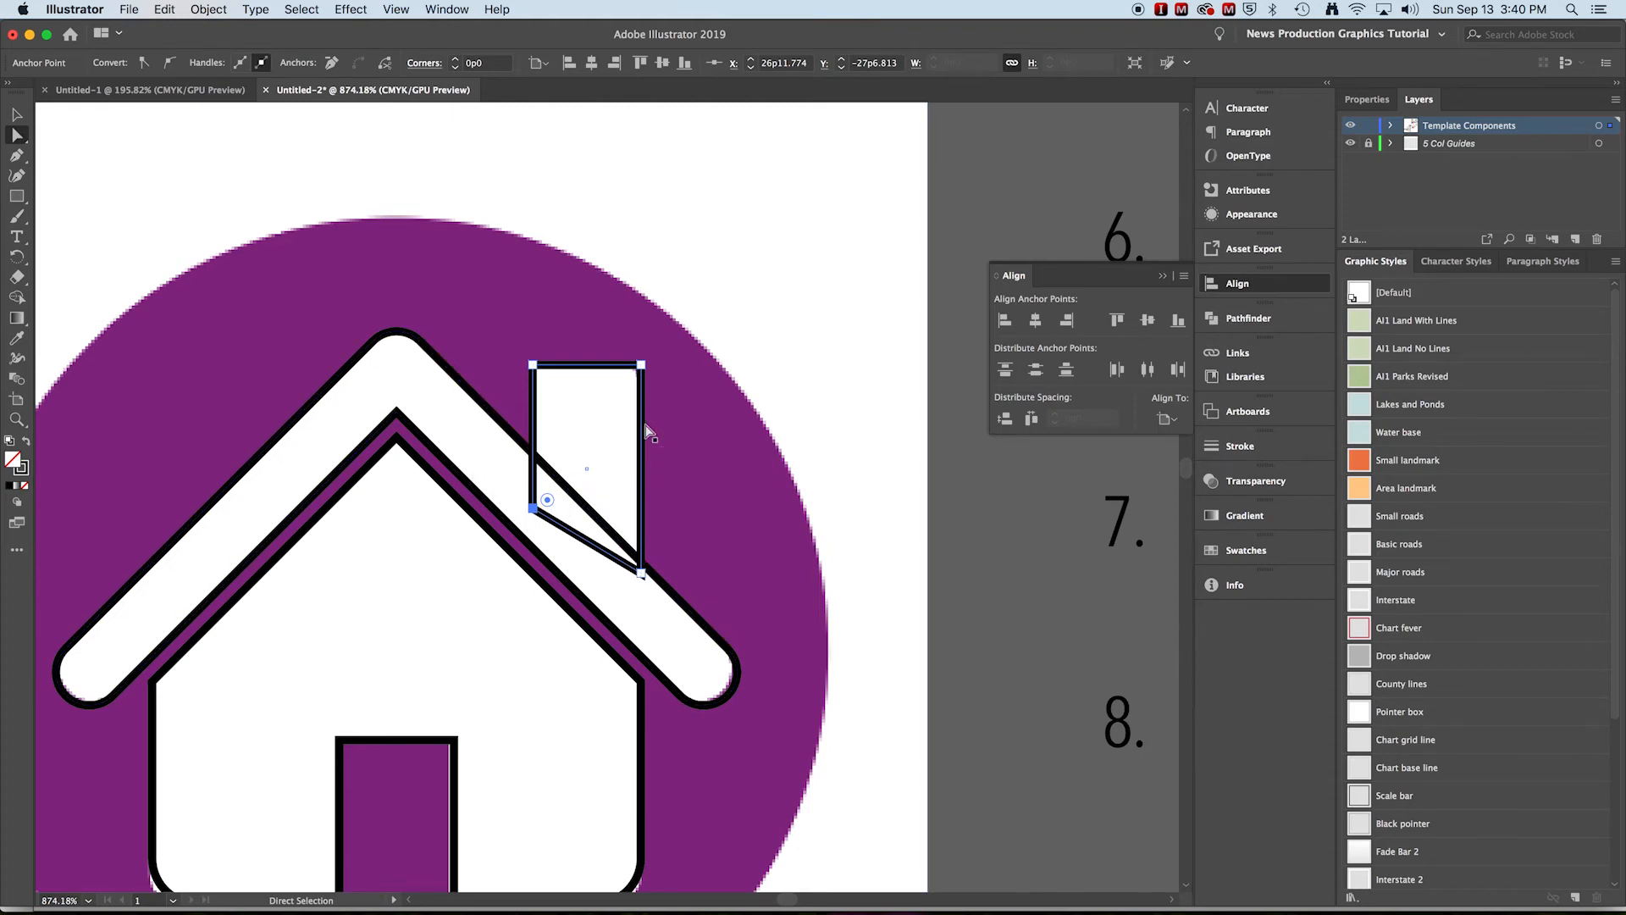
Round the chimney's two top corners to a 0p2.25 corner radius
click(534, 368)
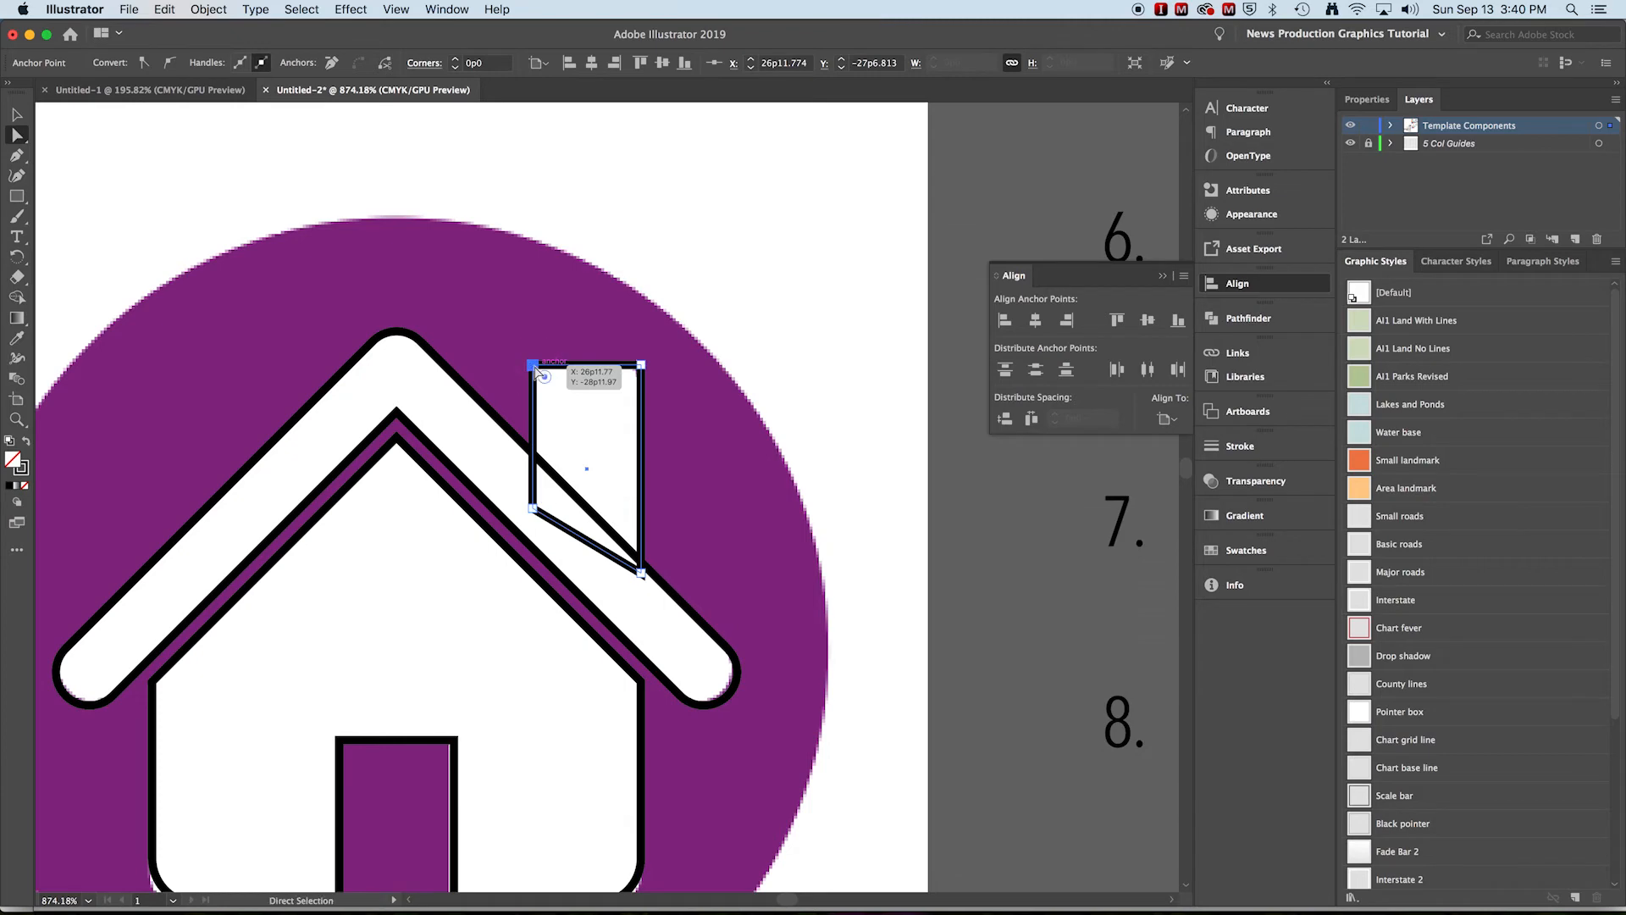
shift+click(641, 366)
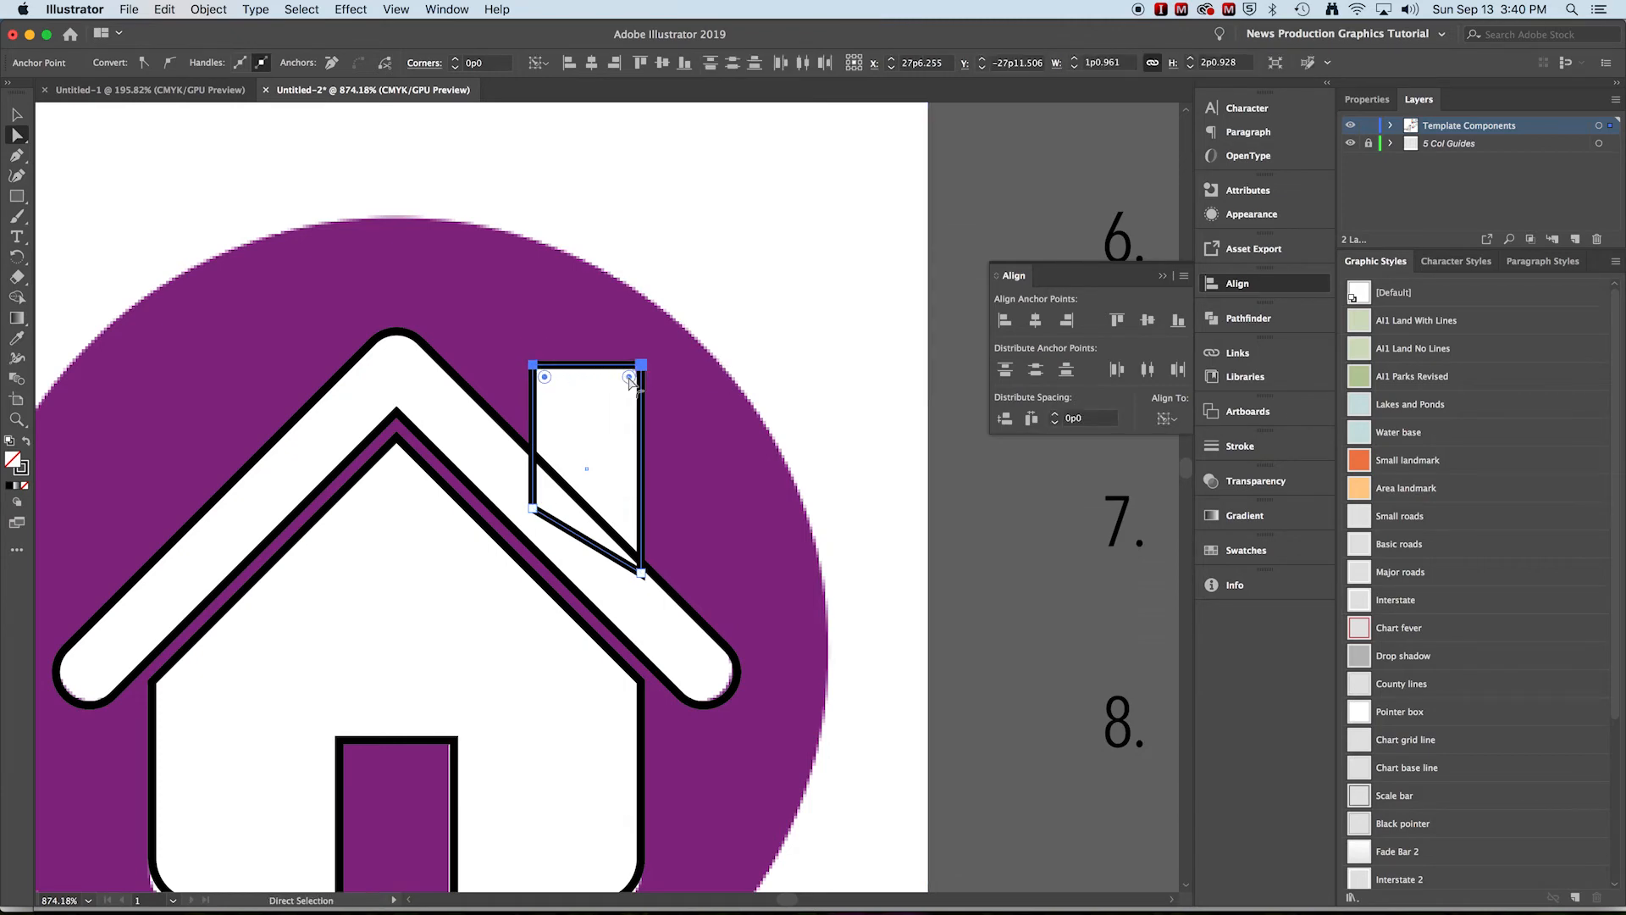
drag(629, 381, 622, 386)
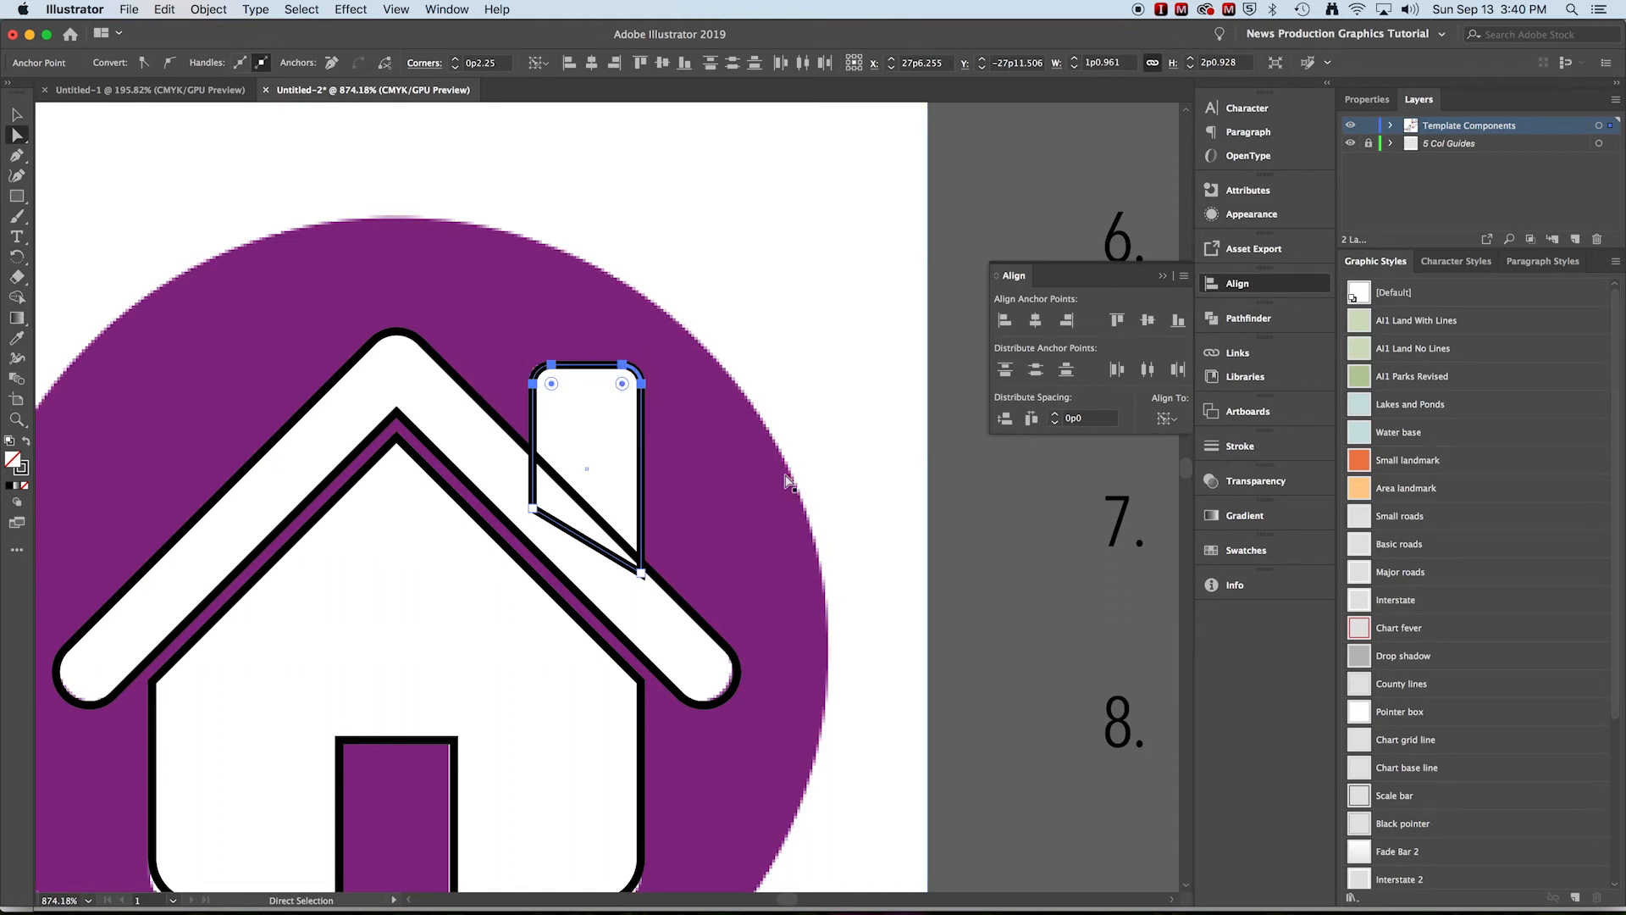
click(19, 114)
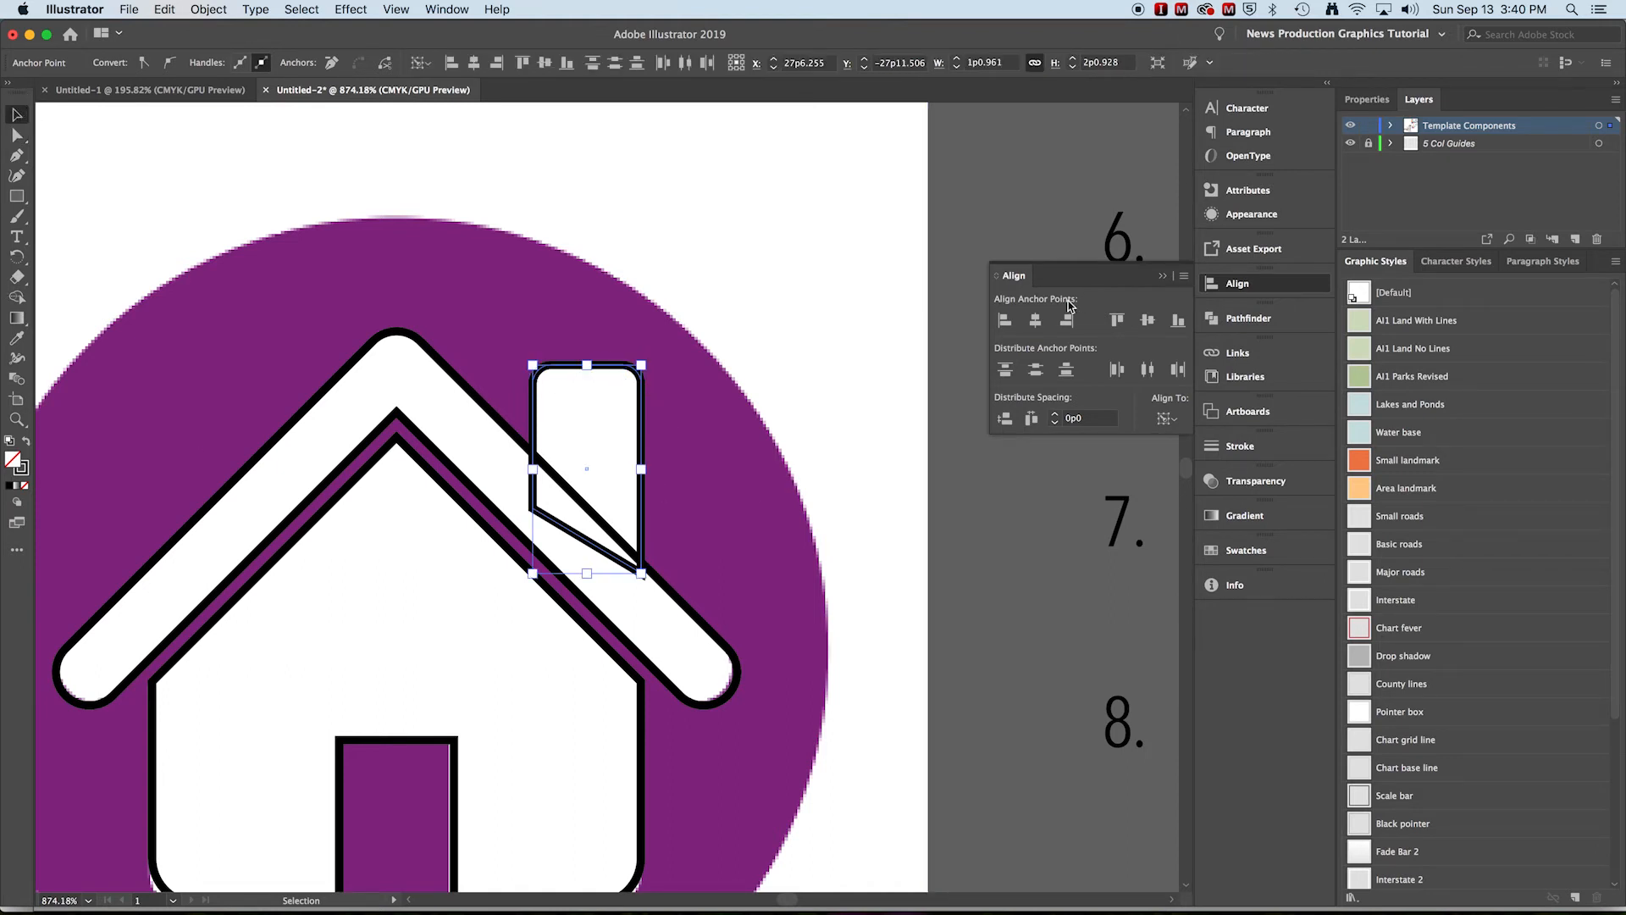
Select the chimney and the roof shape together and unite them with Pathfinder
click(833, 369)
alt+super+click(693, 410)
drag(580, 624, 902, 380)
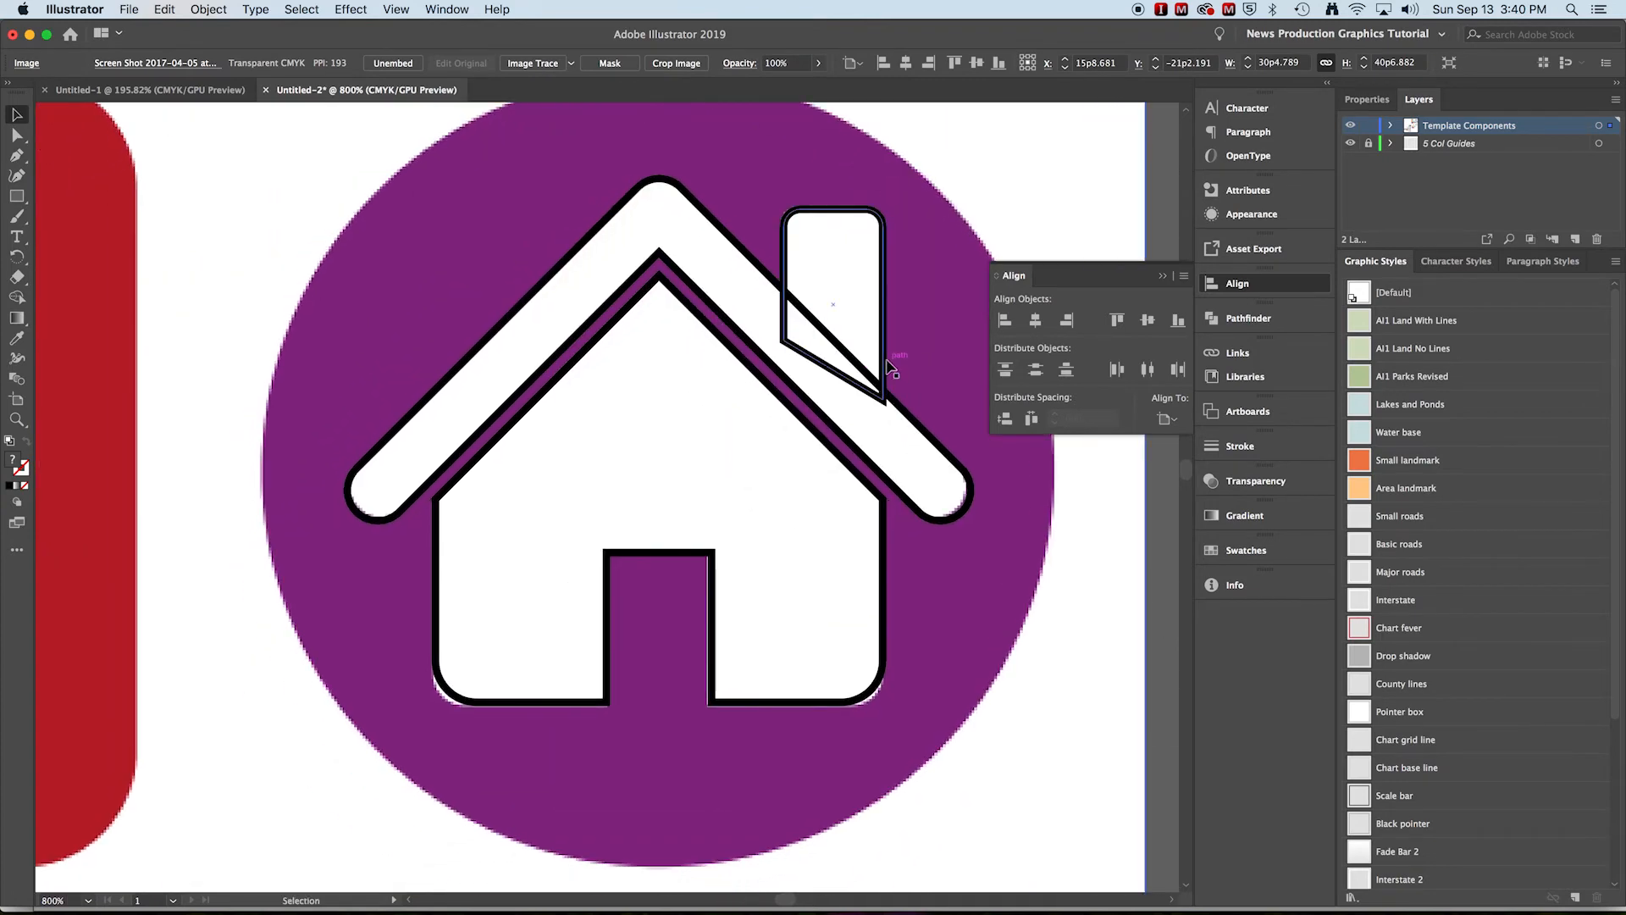
click(886, 364)
shift+click(912, 420)
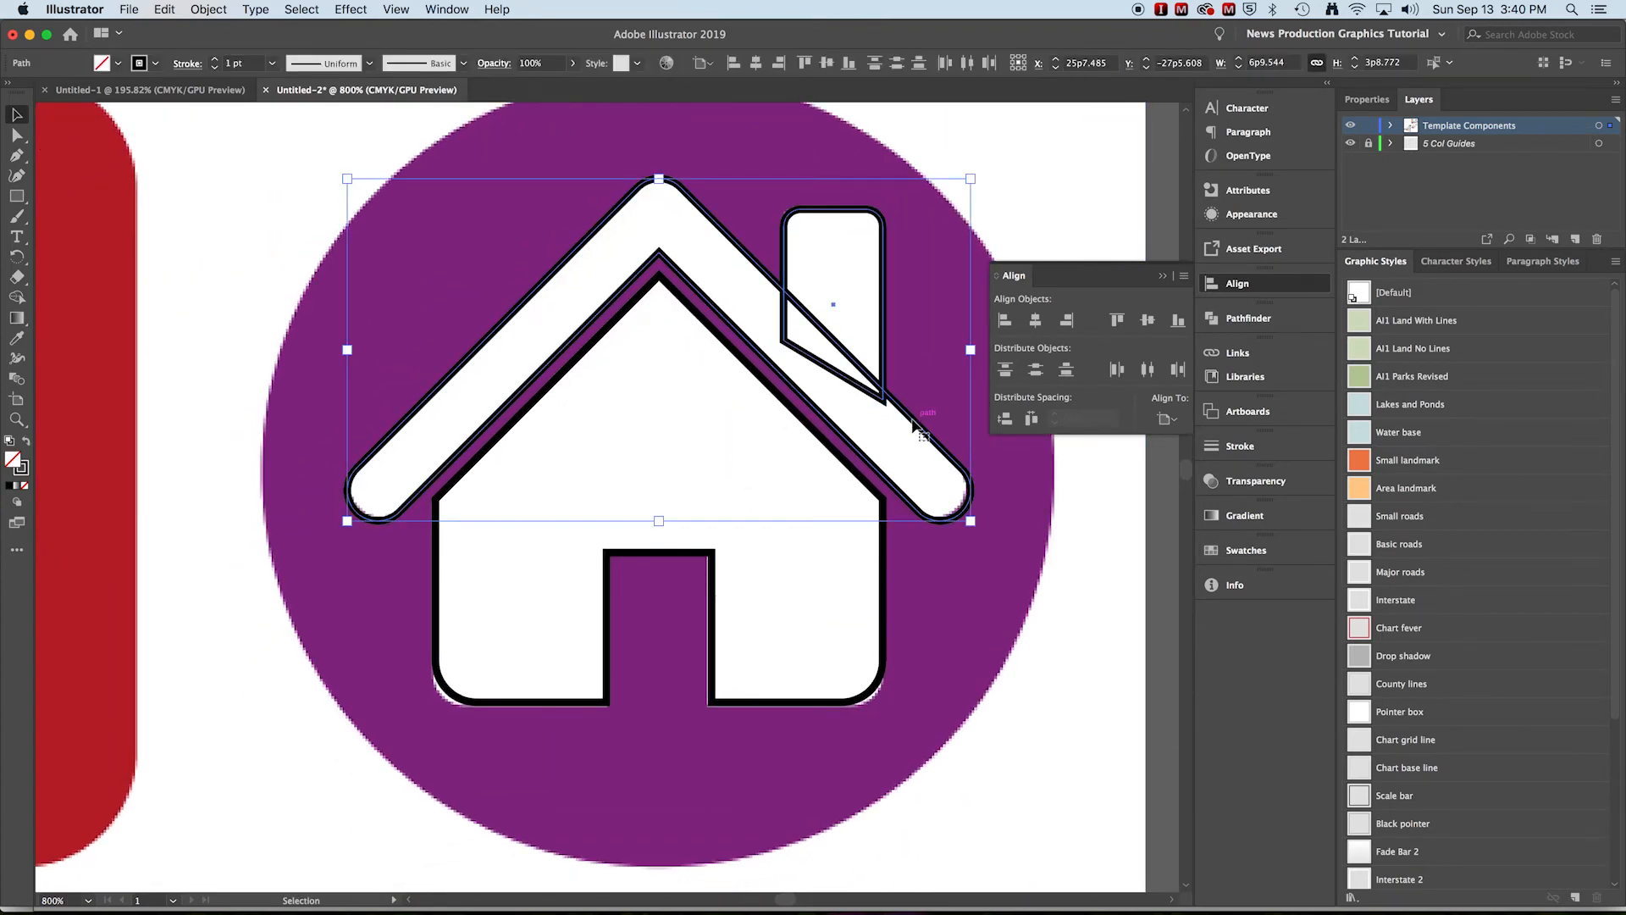
click(1250, 320)
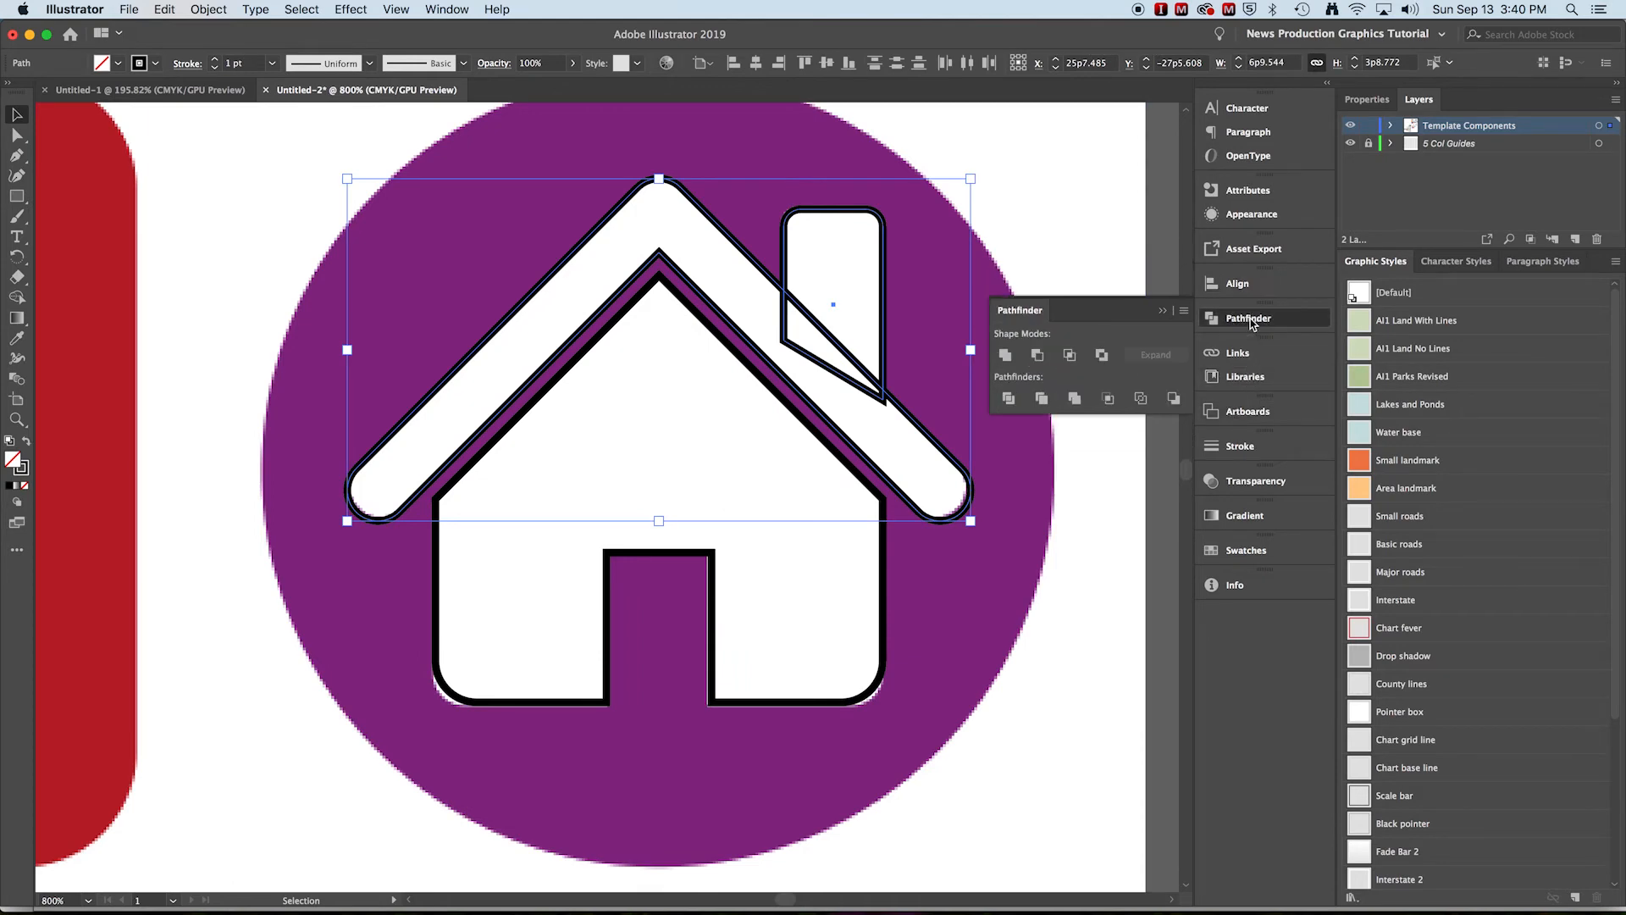
click(1004, 355)
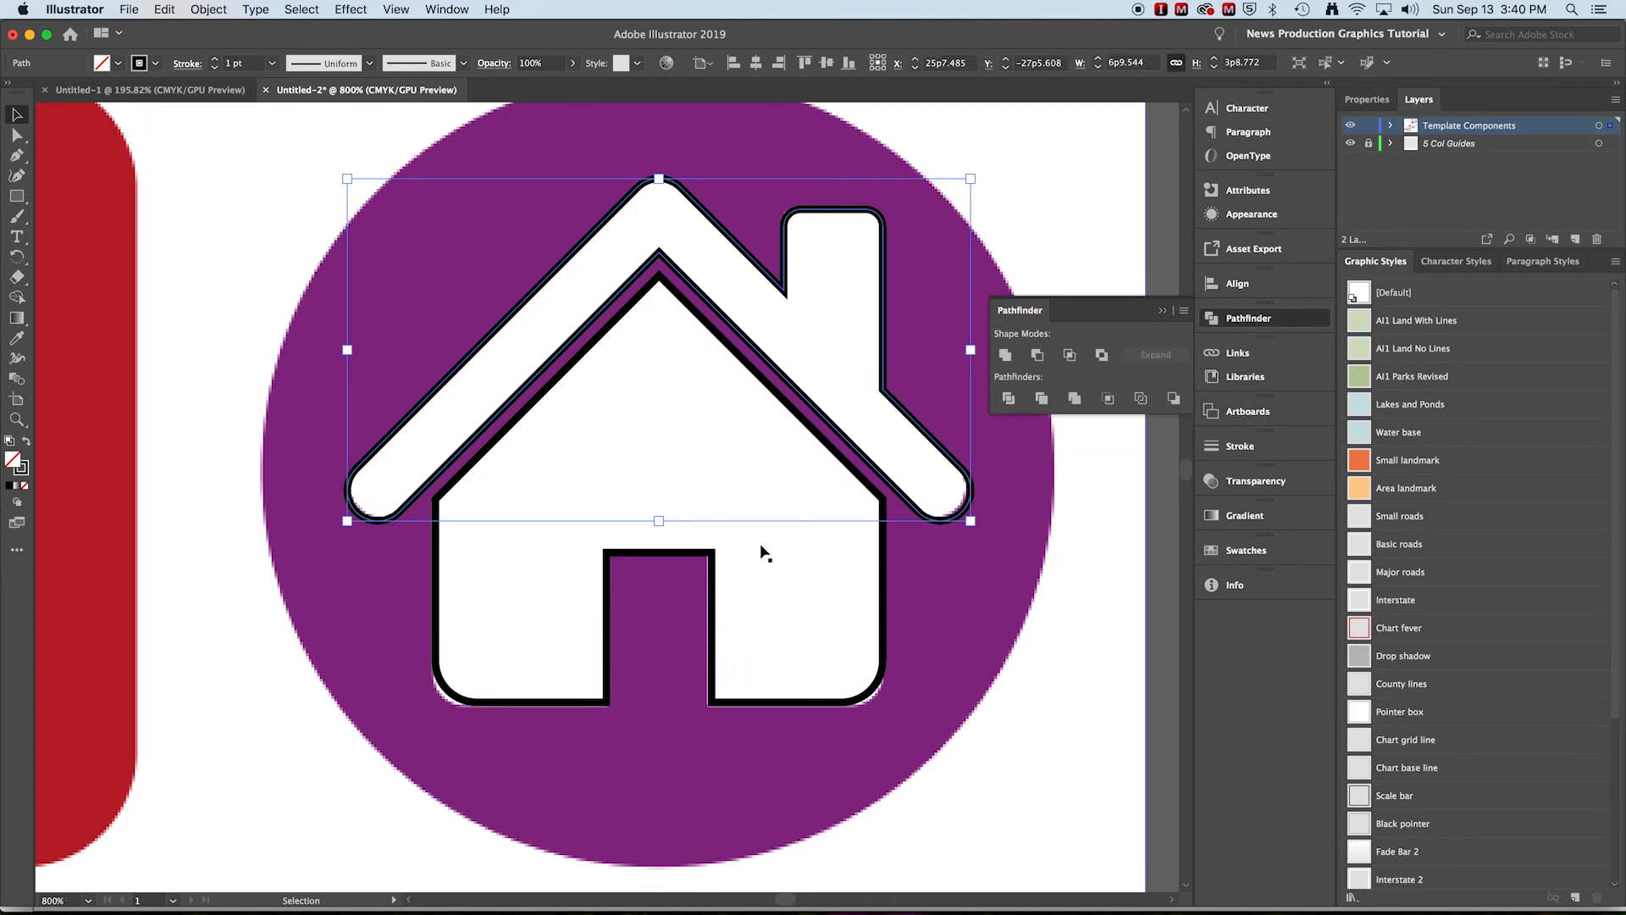
Select the roof and house body and set their fill to white and stroke to none
shift+click(886, 546)
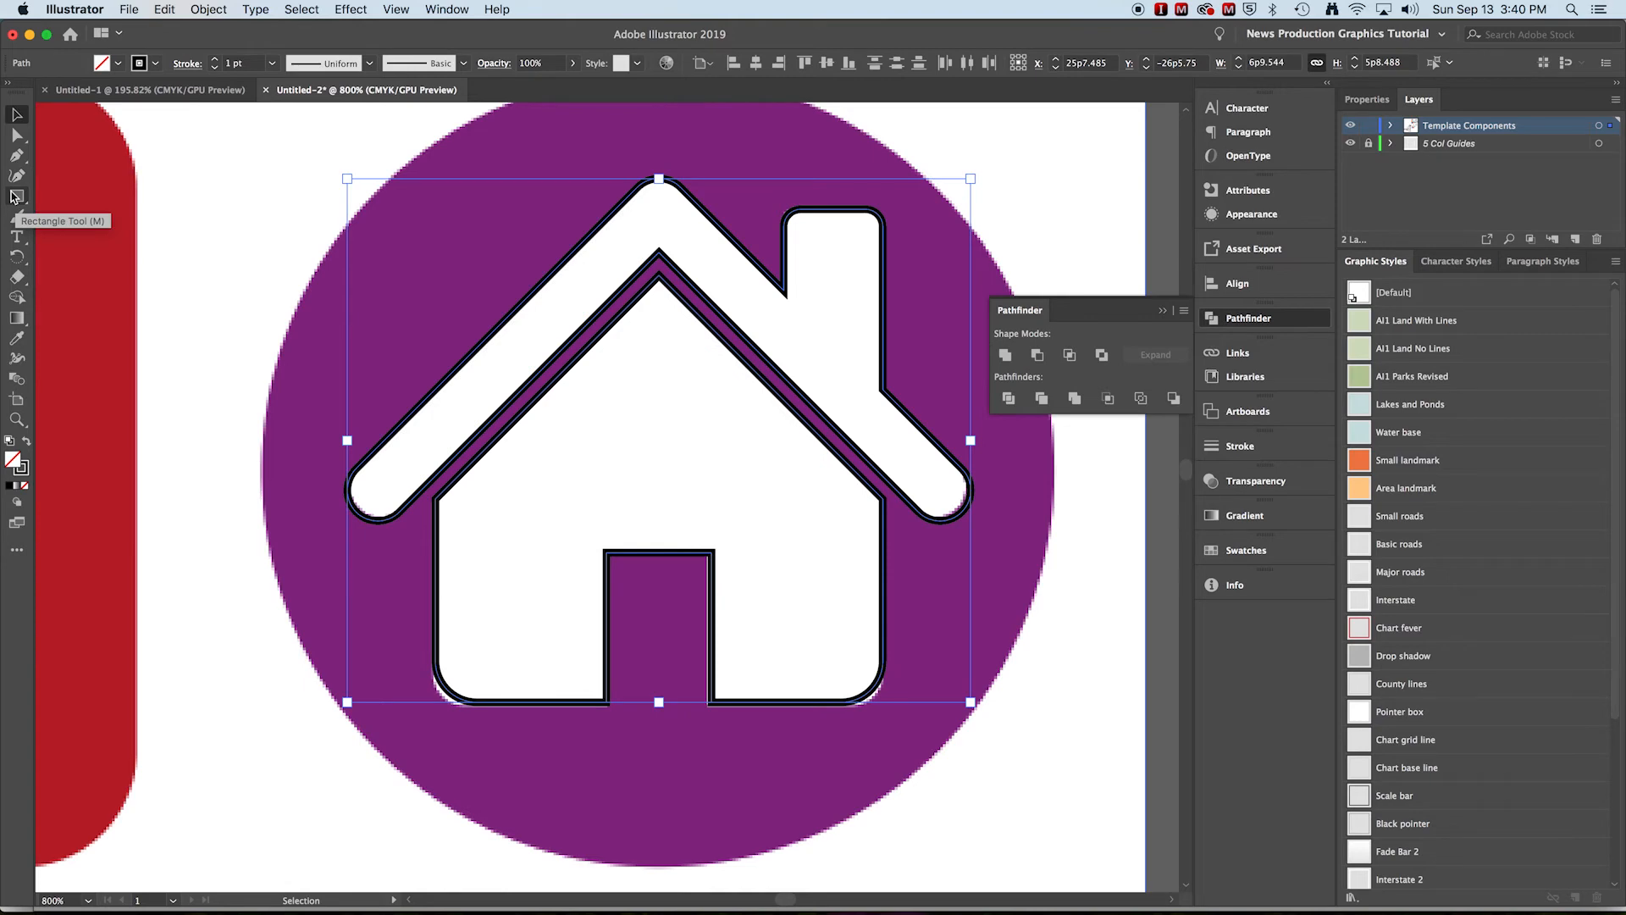
click(101, 63)
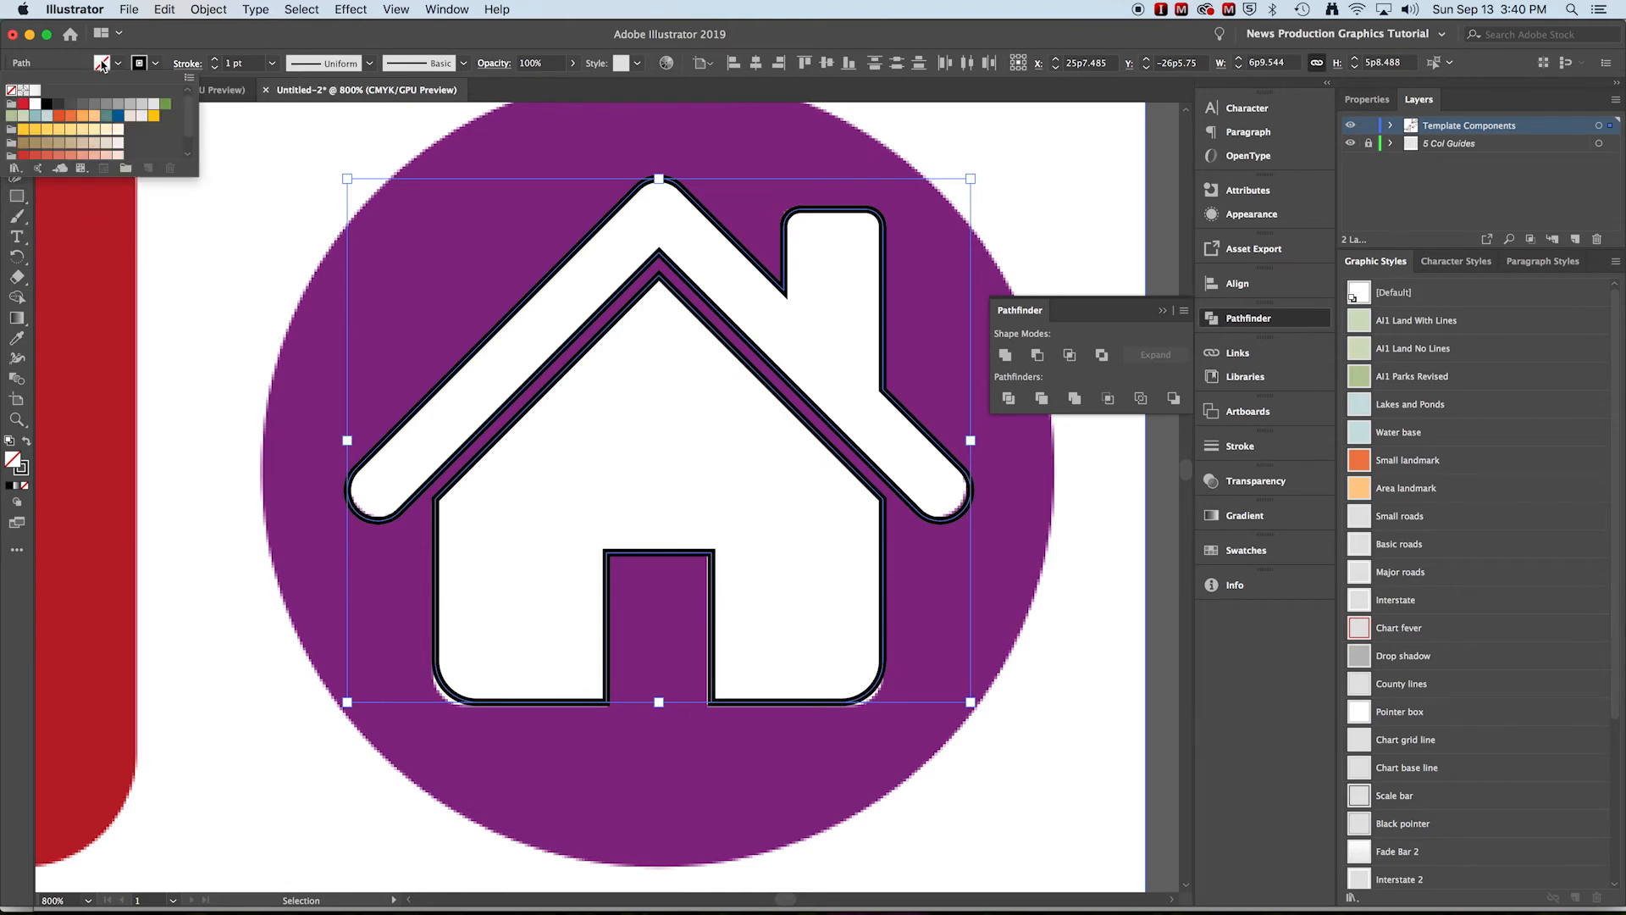
click(34, 104)
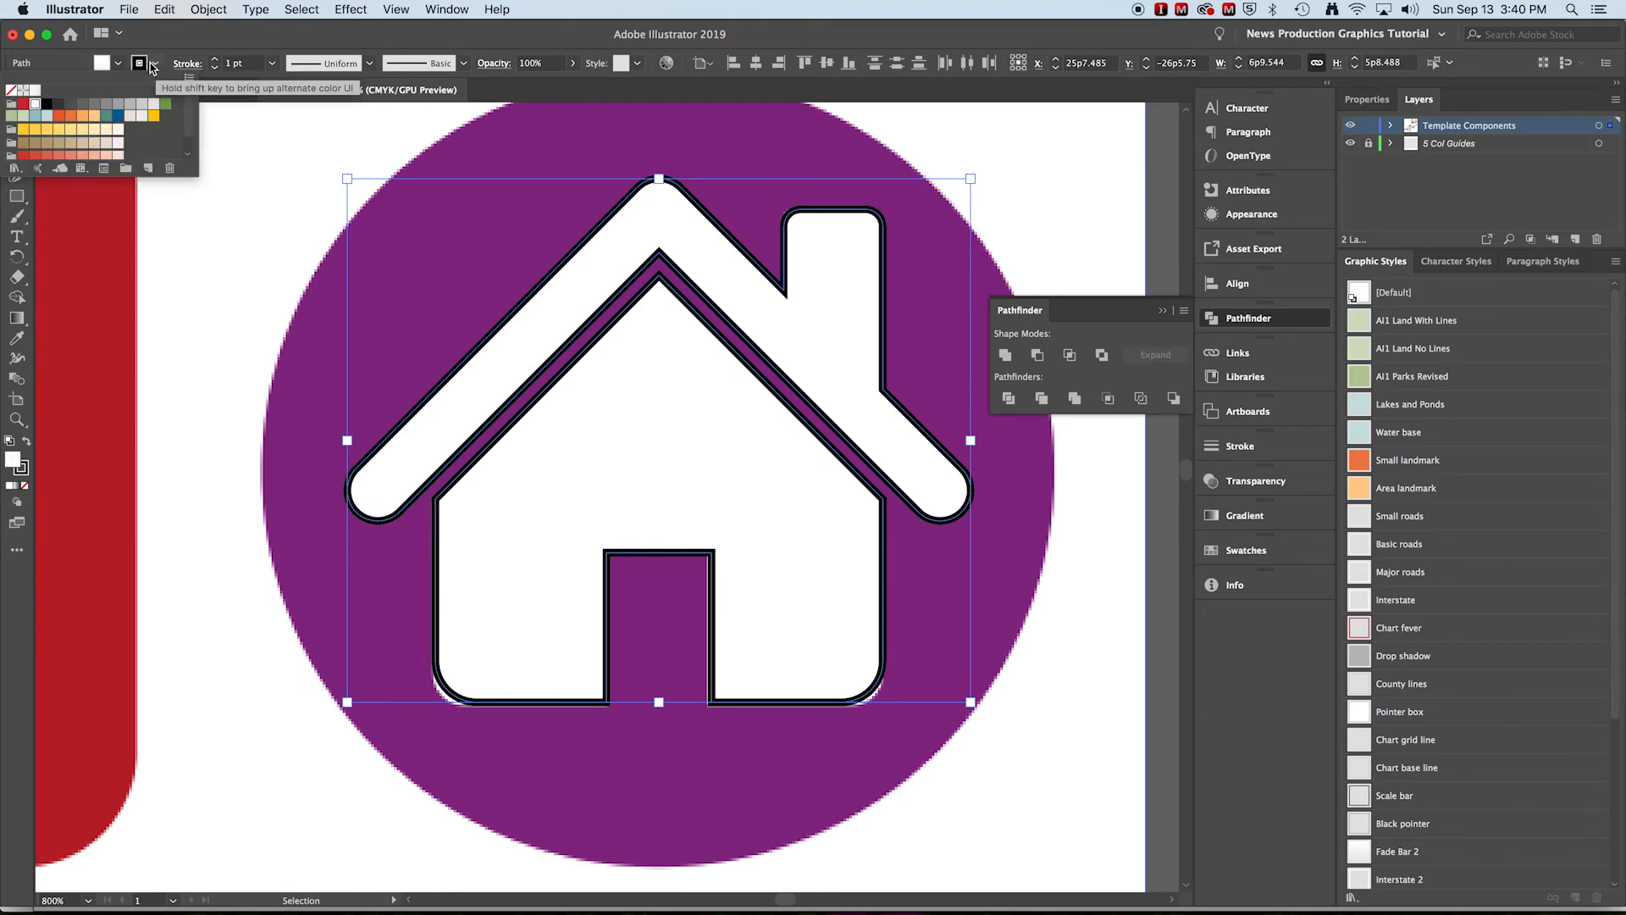
click(158, 71)
click(158, 68)
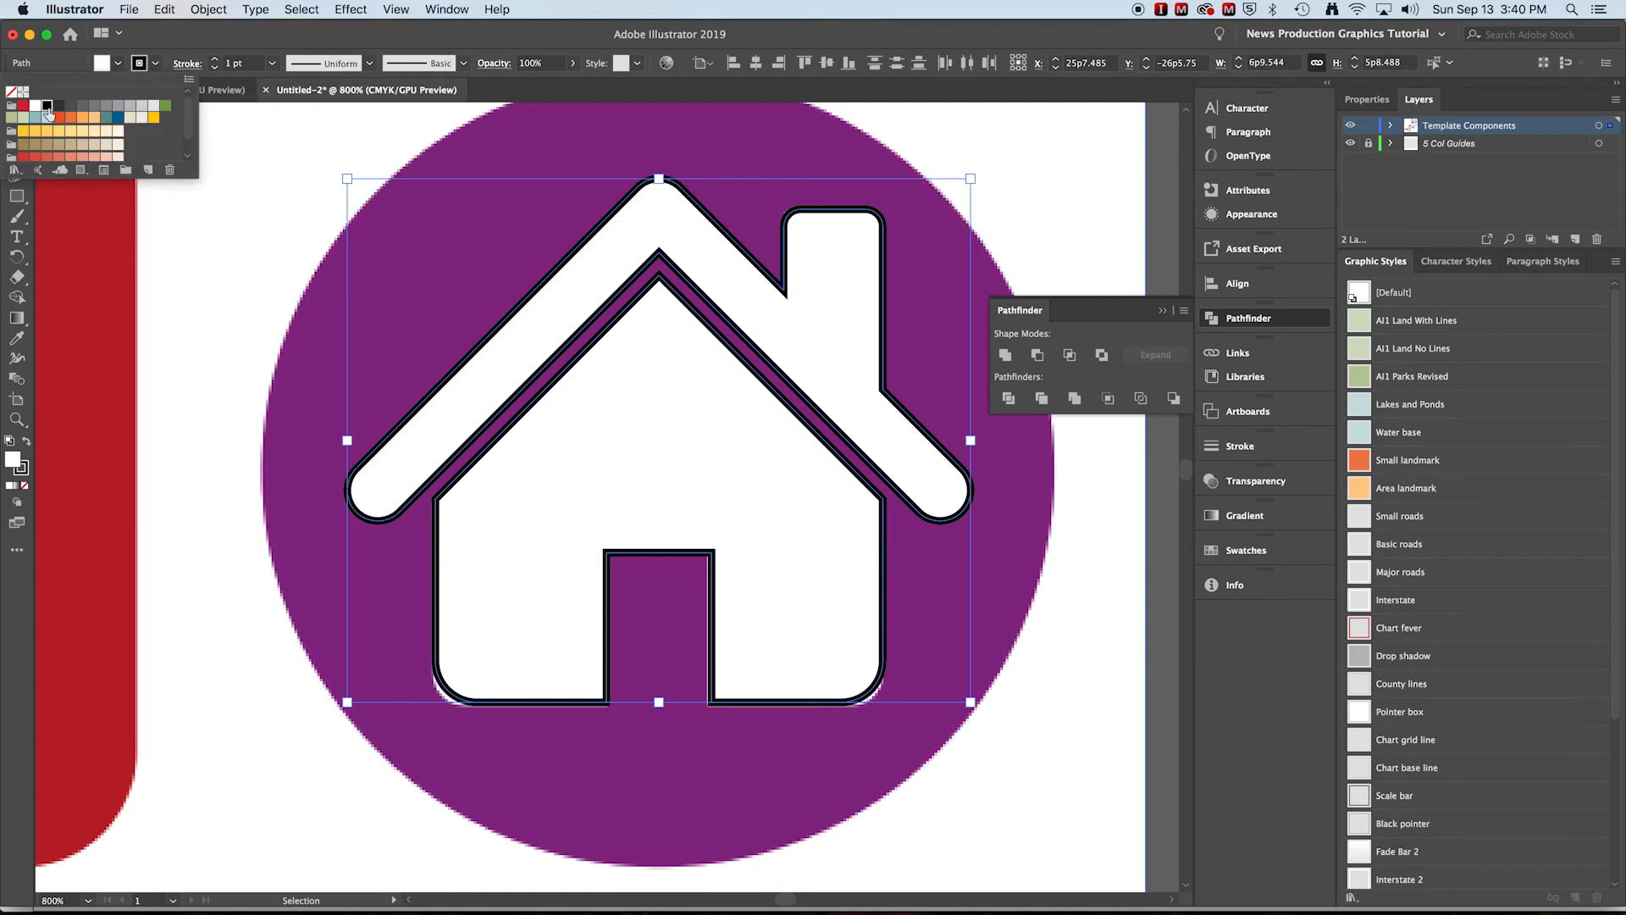
click(13, 92)
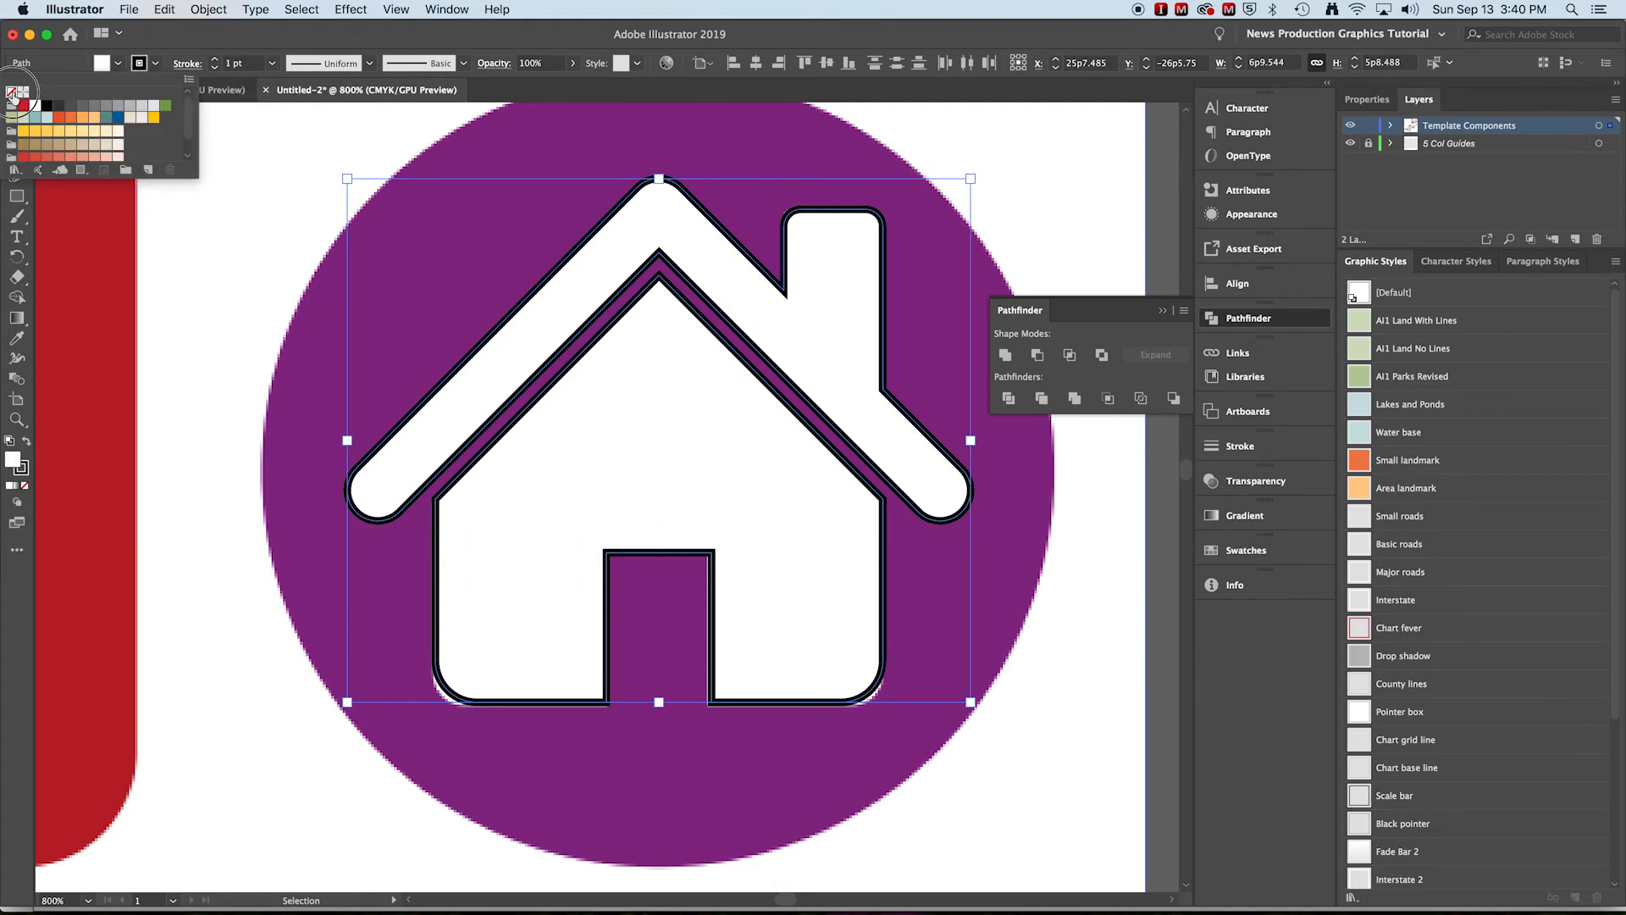
click(233, 245)
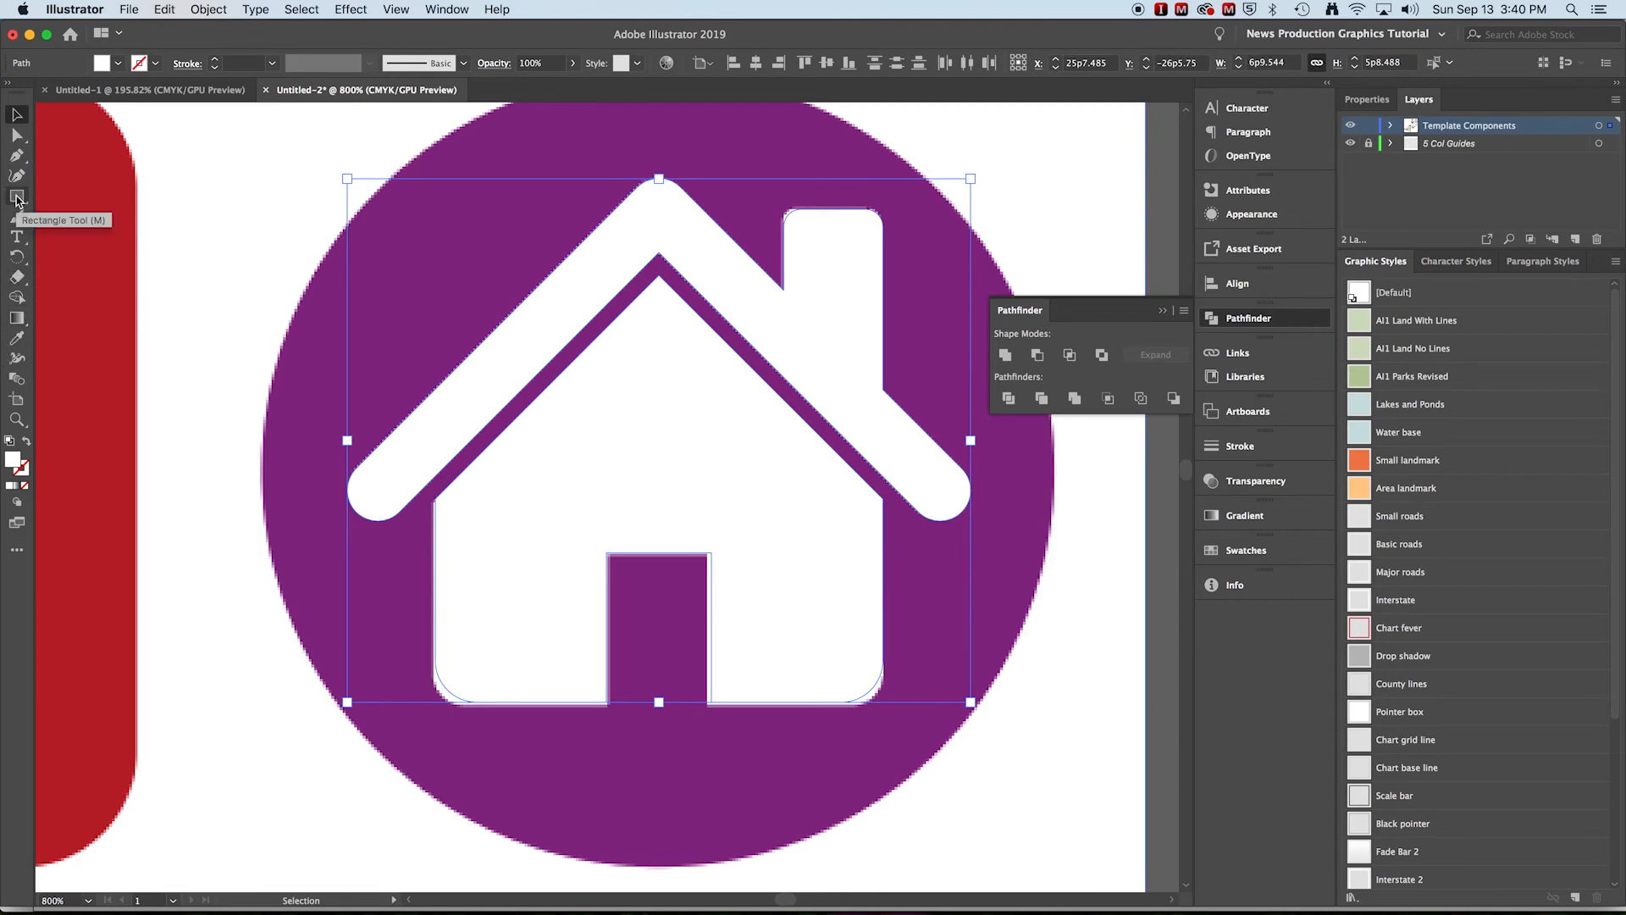
Draw a circle from the house's centre matching the purple background circle and nudge it into place
drag(16, 199, 102, 224)
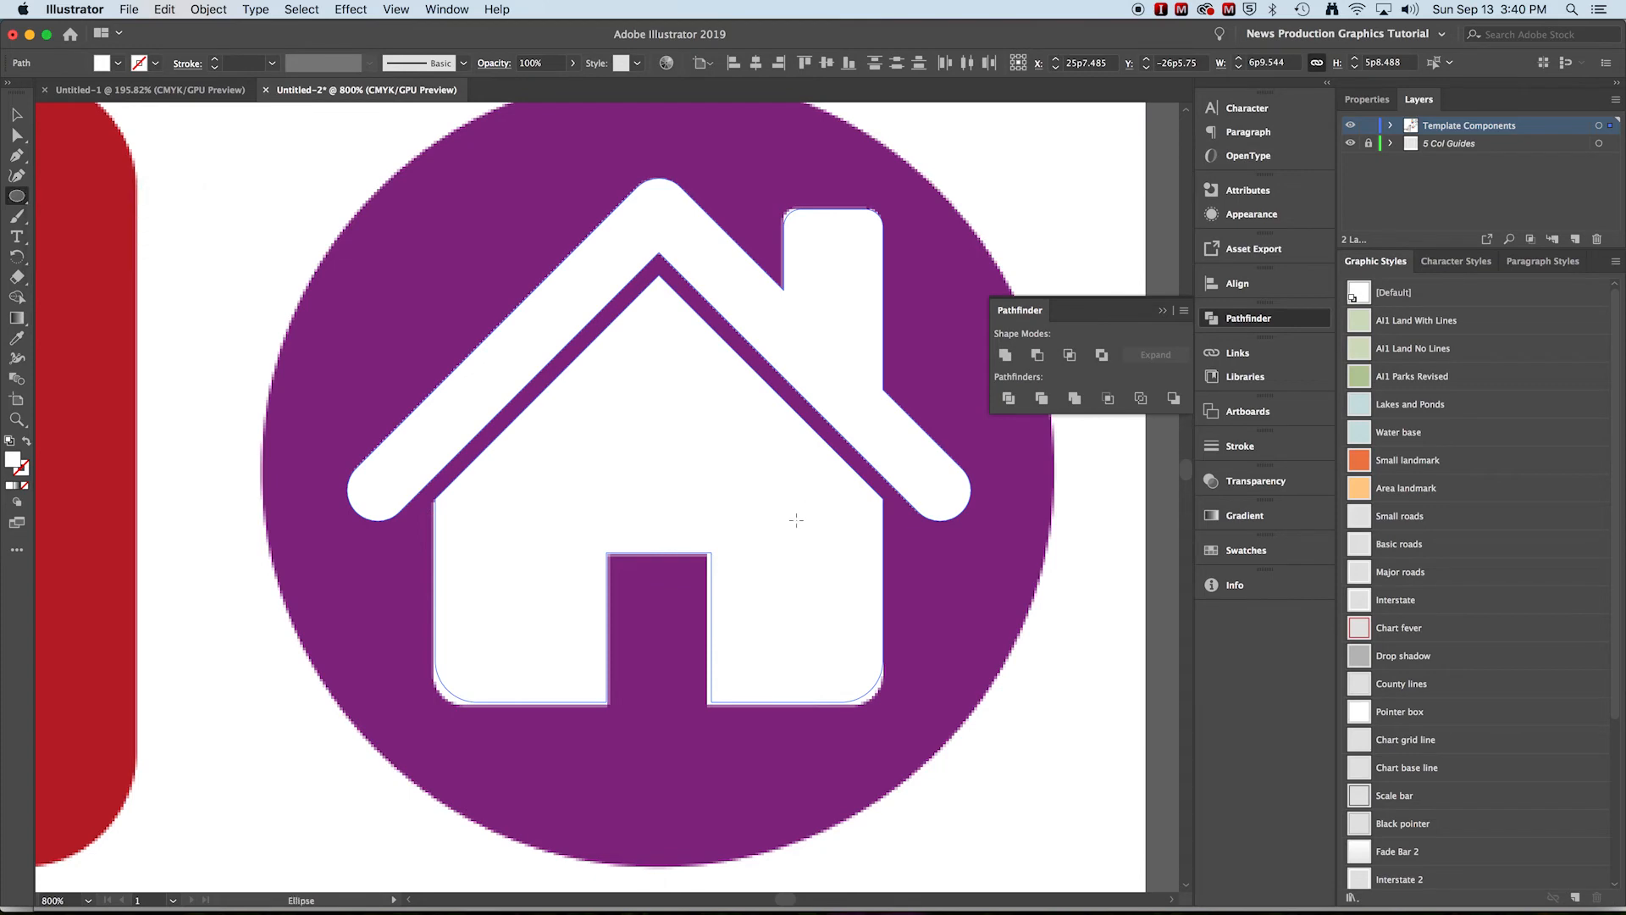
click(657, 487)
drag(657, 487, 264, 201)
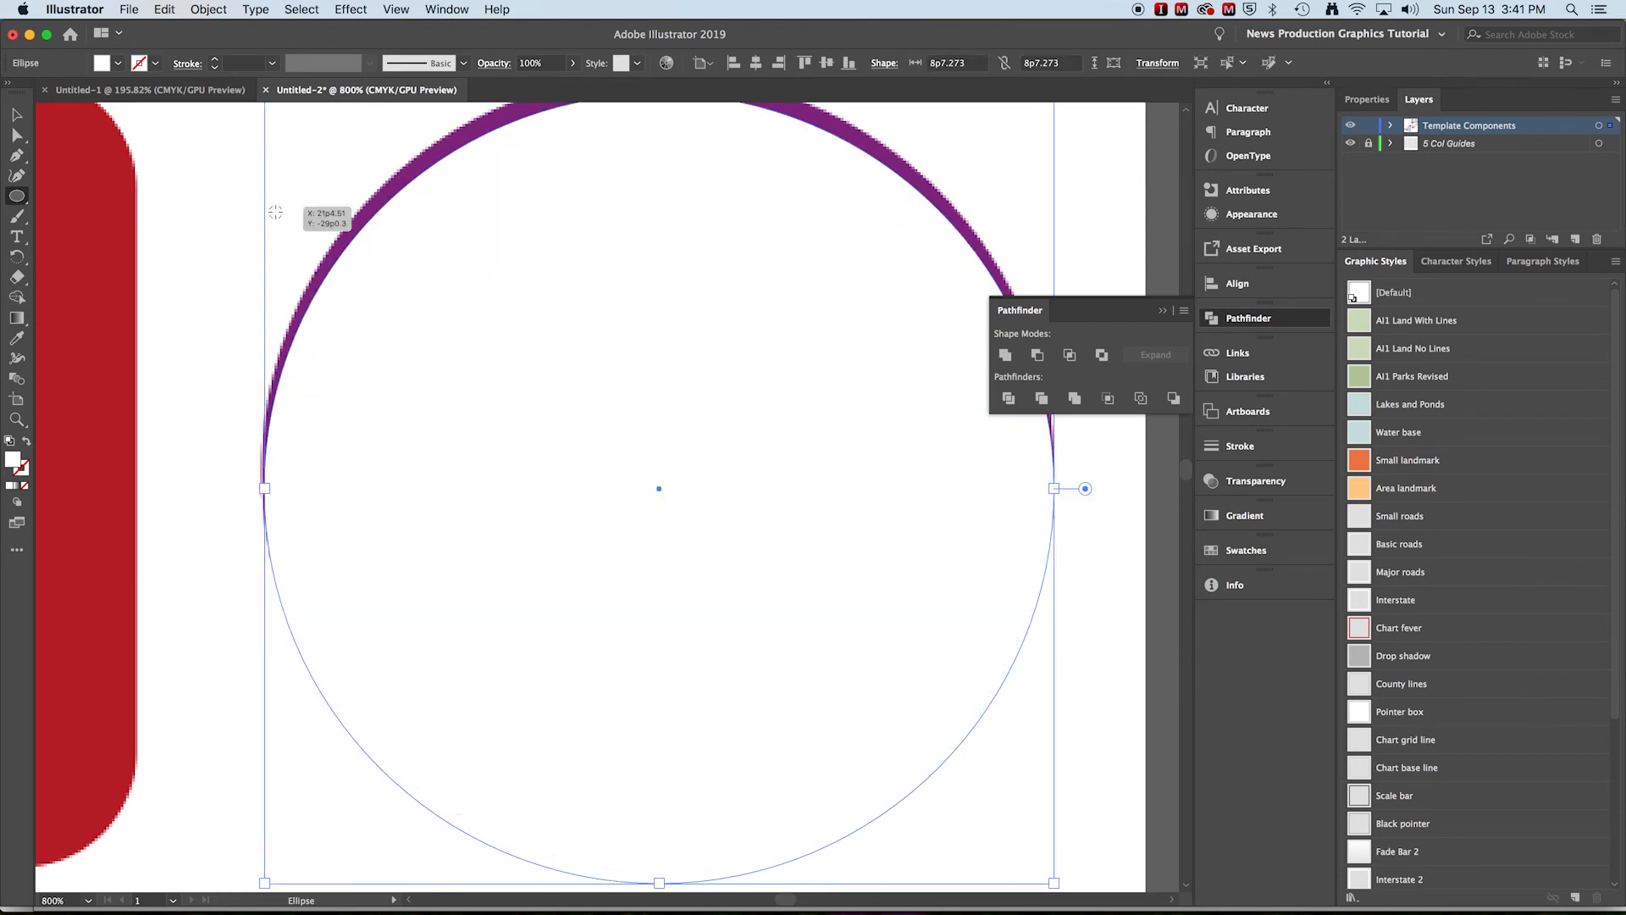
key(Up)
key(Up)
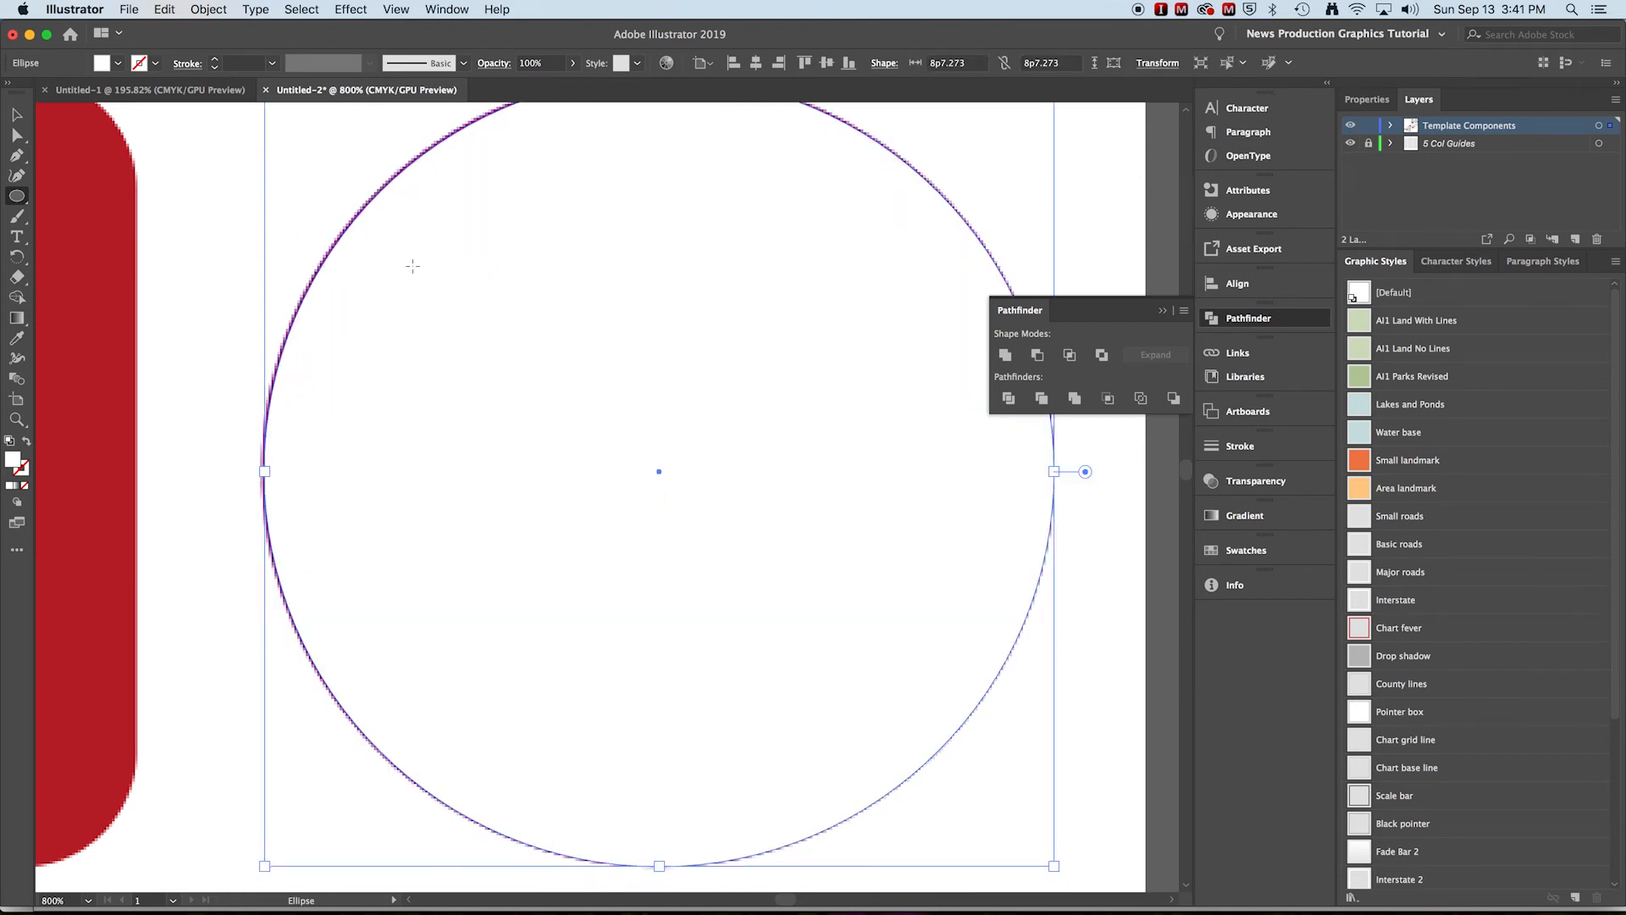
key(Down)
Move the new circle off the house icon into the empty area left of the artboard
key(super+space)
alt+super+click(642, 515)
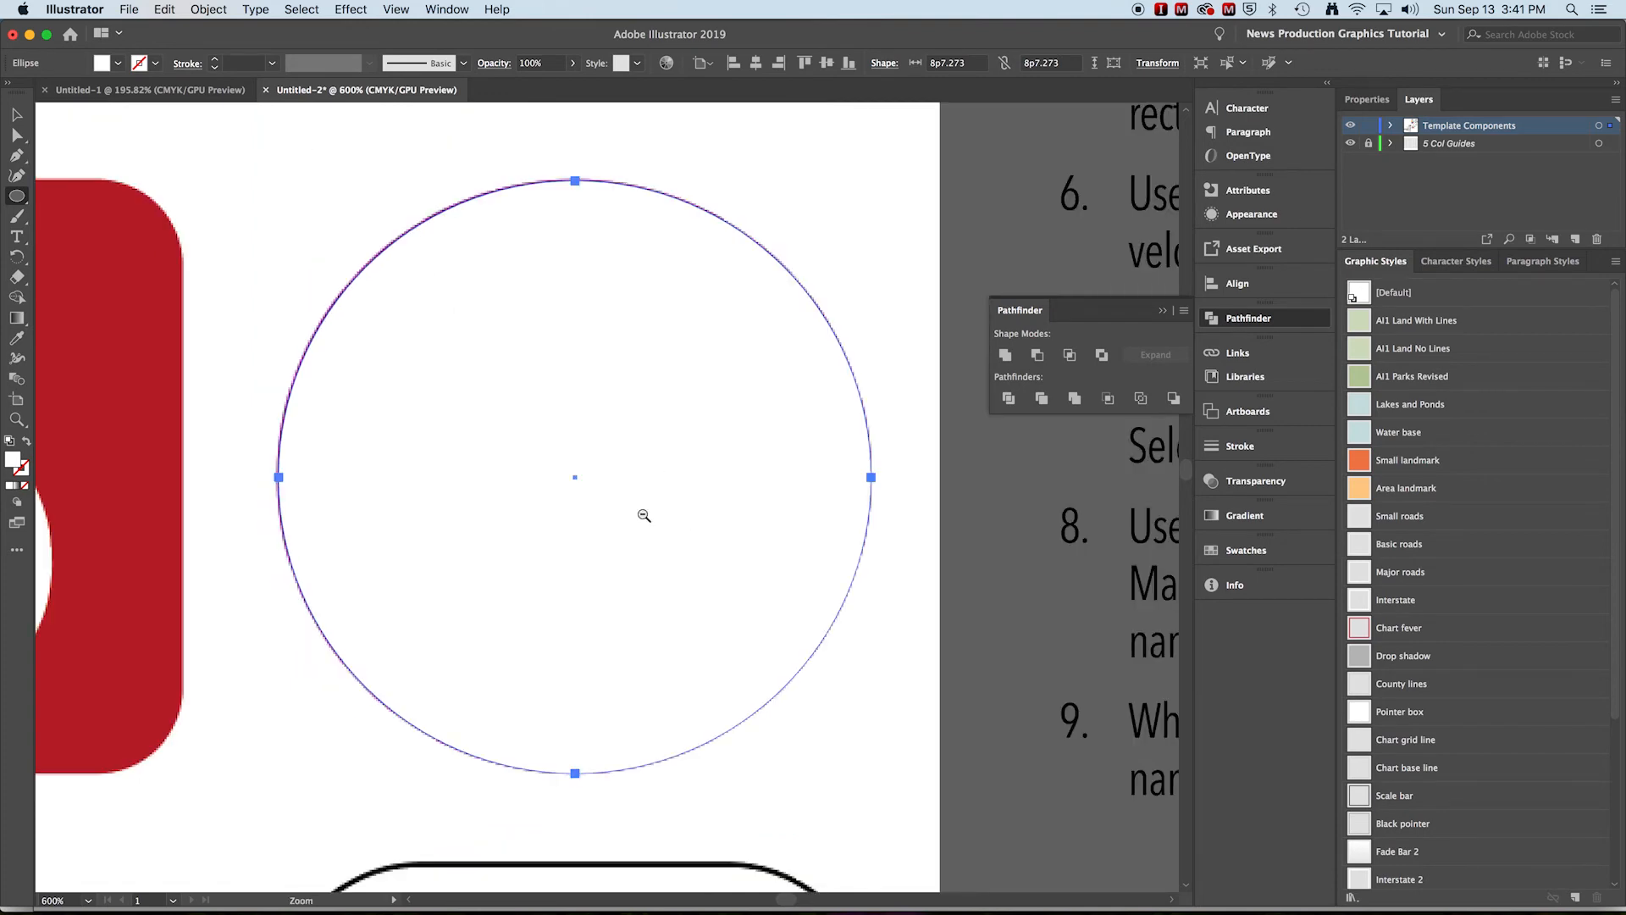
alt+super+click(599, 515)
alt+super+click(598, 515)
alt+super+click(599, 526)
alt+super+click(598, 526)
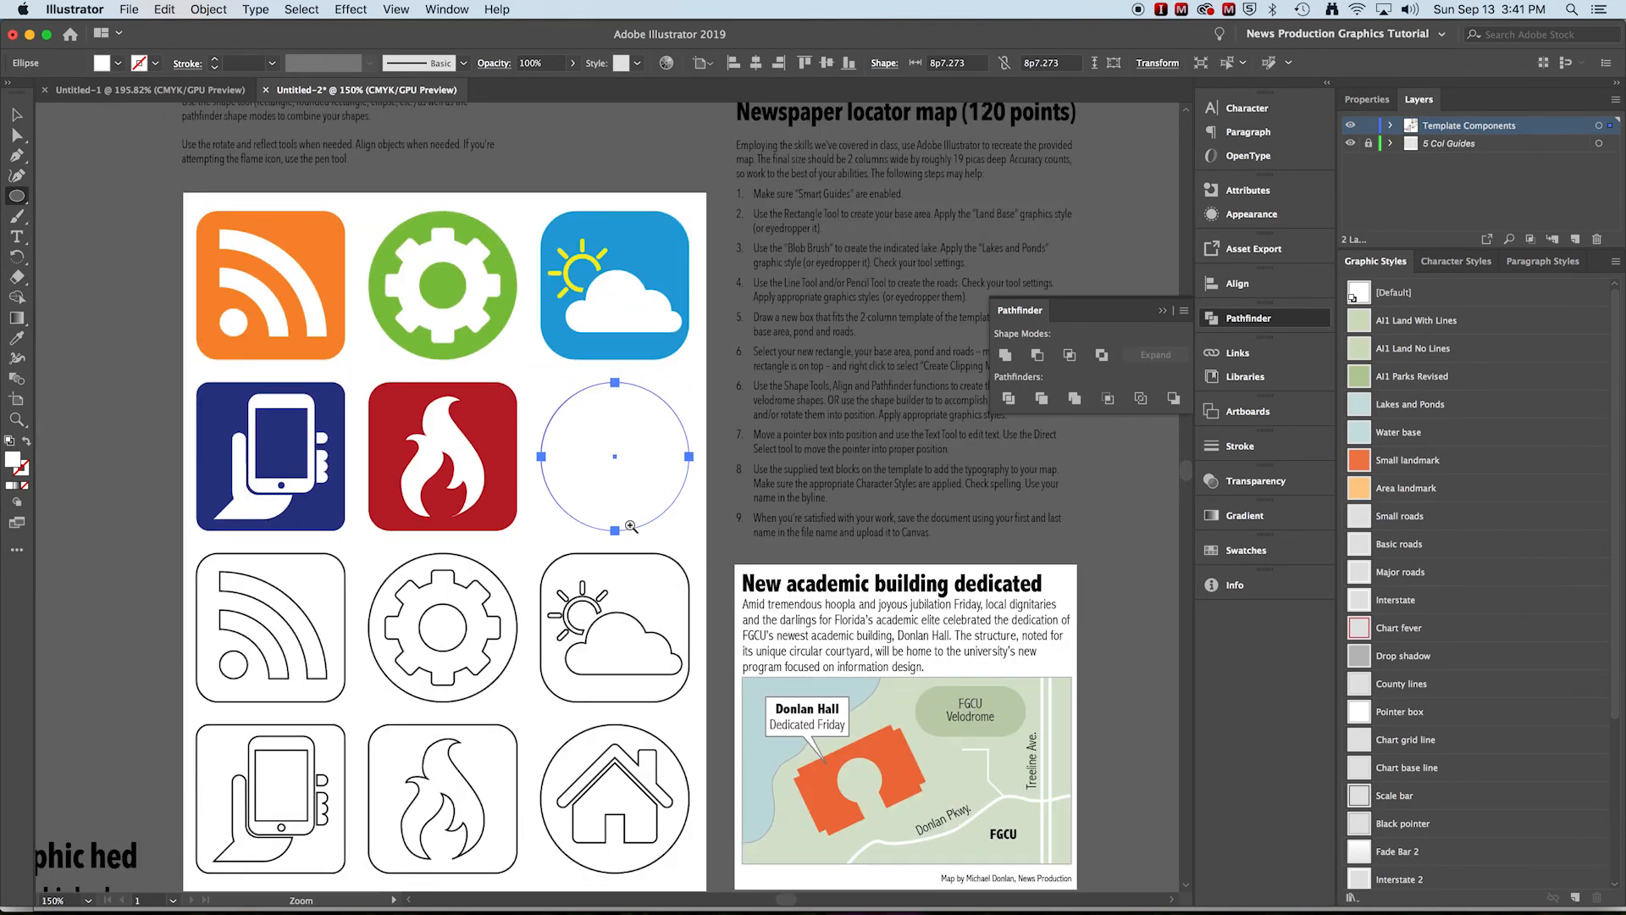
key(v)
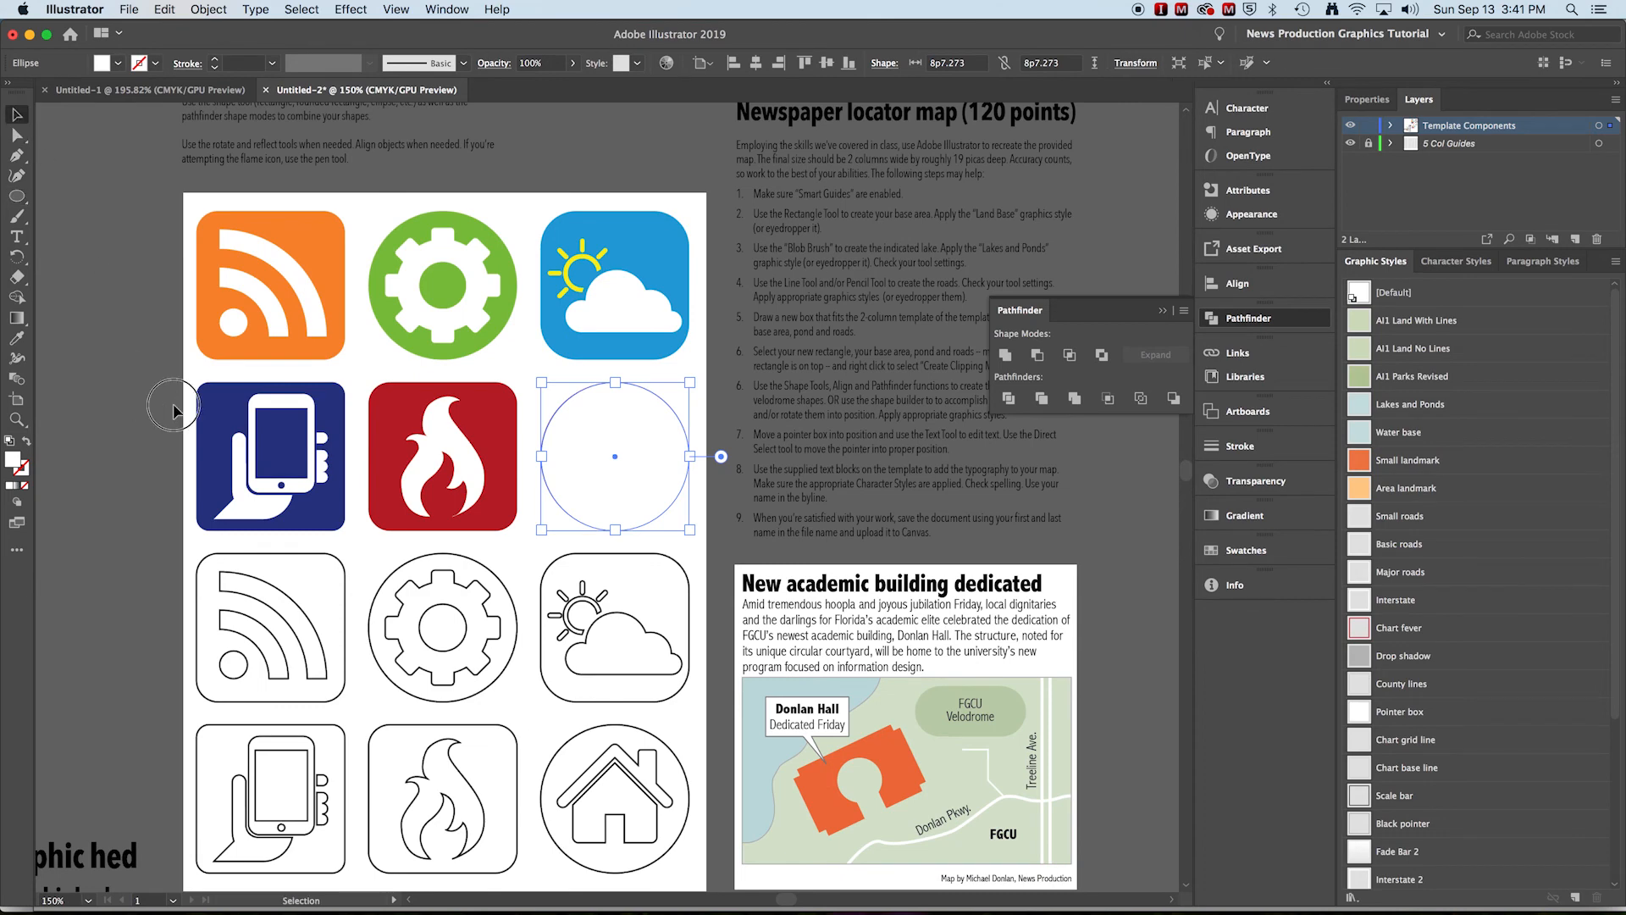
key(super+a)
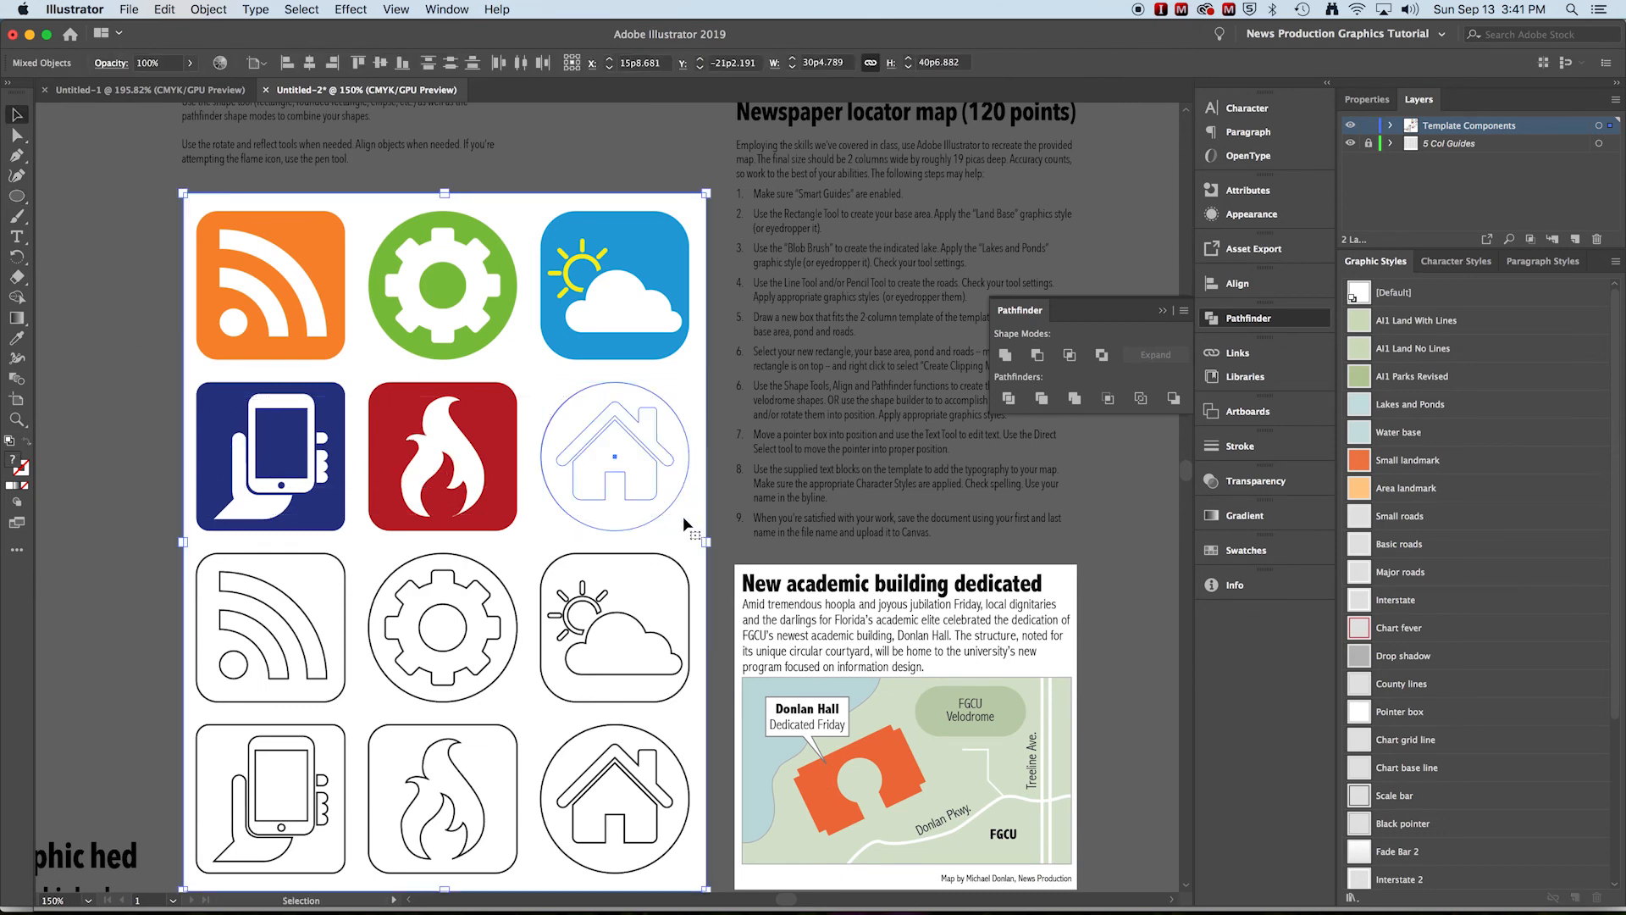
shift+click(289, 419)
drag(652, 520, 125, 500)
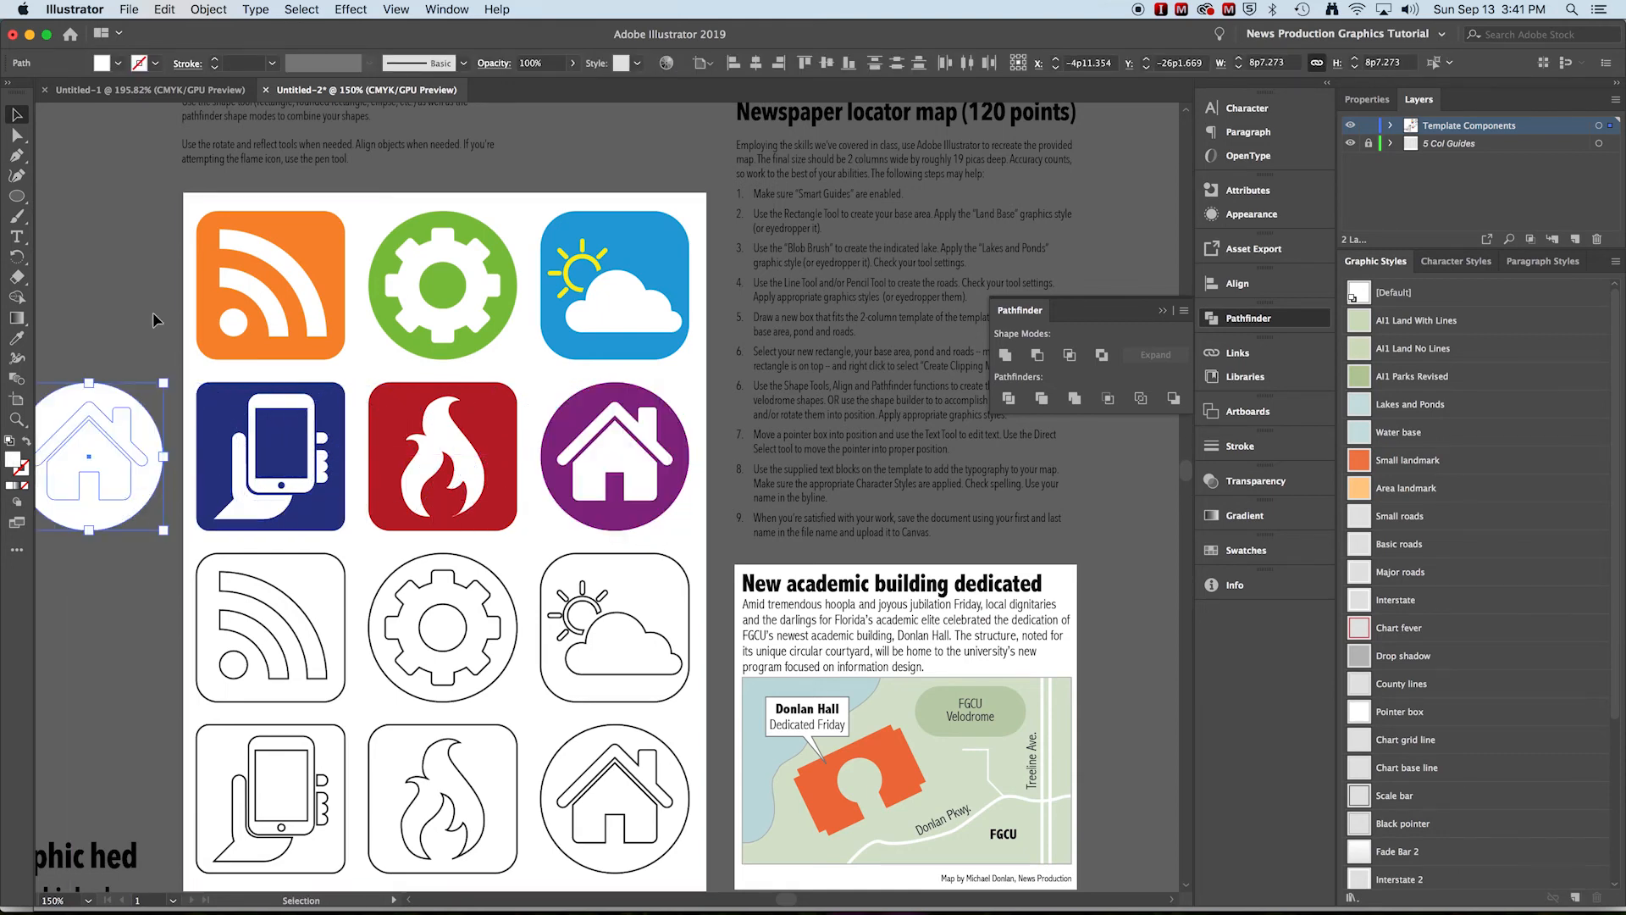
click(145, 306)
click(130, 409)
drag(139, 337, 331, 315)
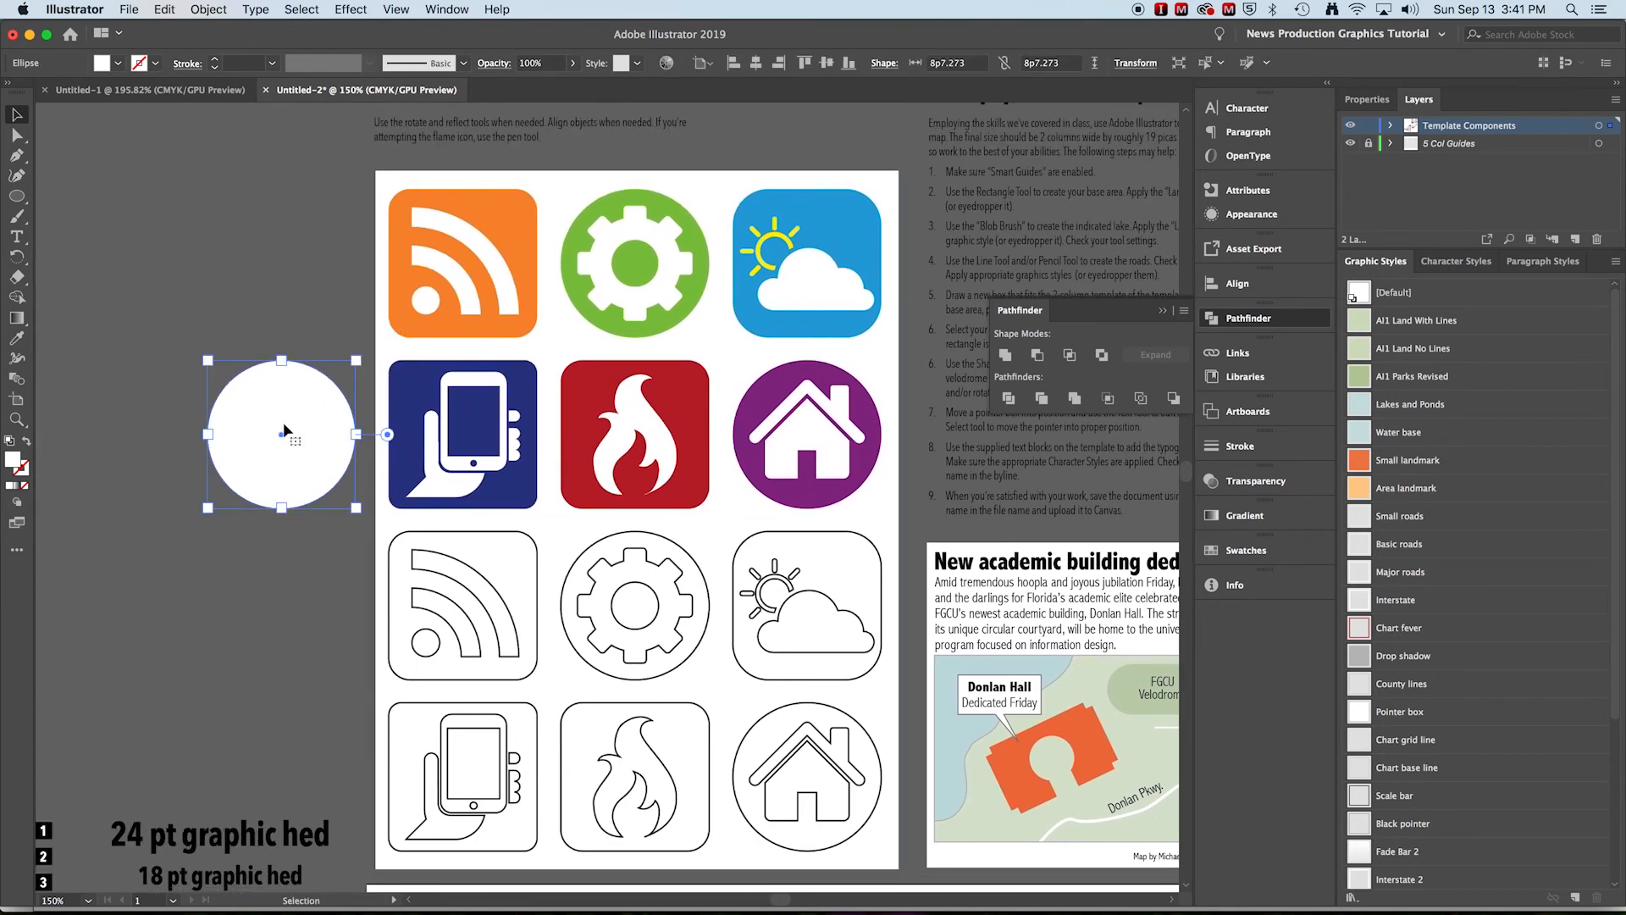
Fill the circle with the reference icon's purple using the Eyedropper
click(26, 342)
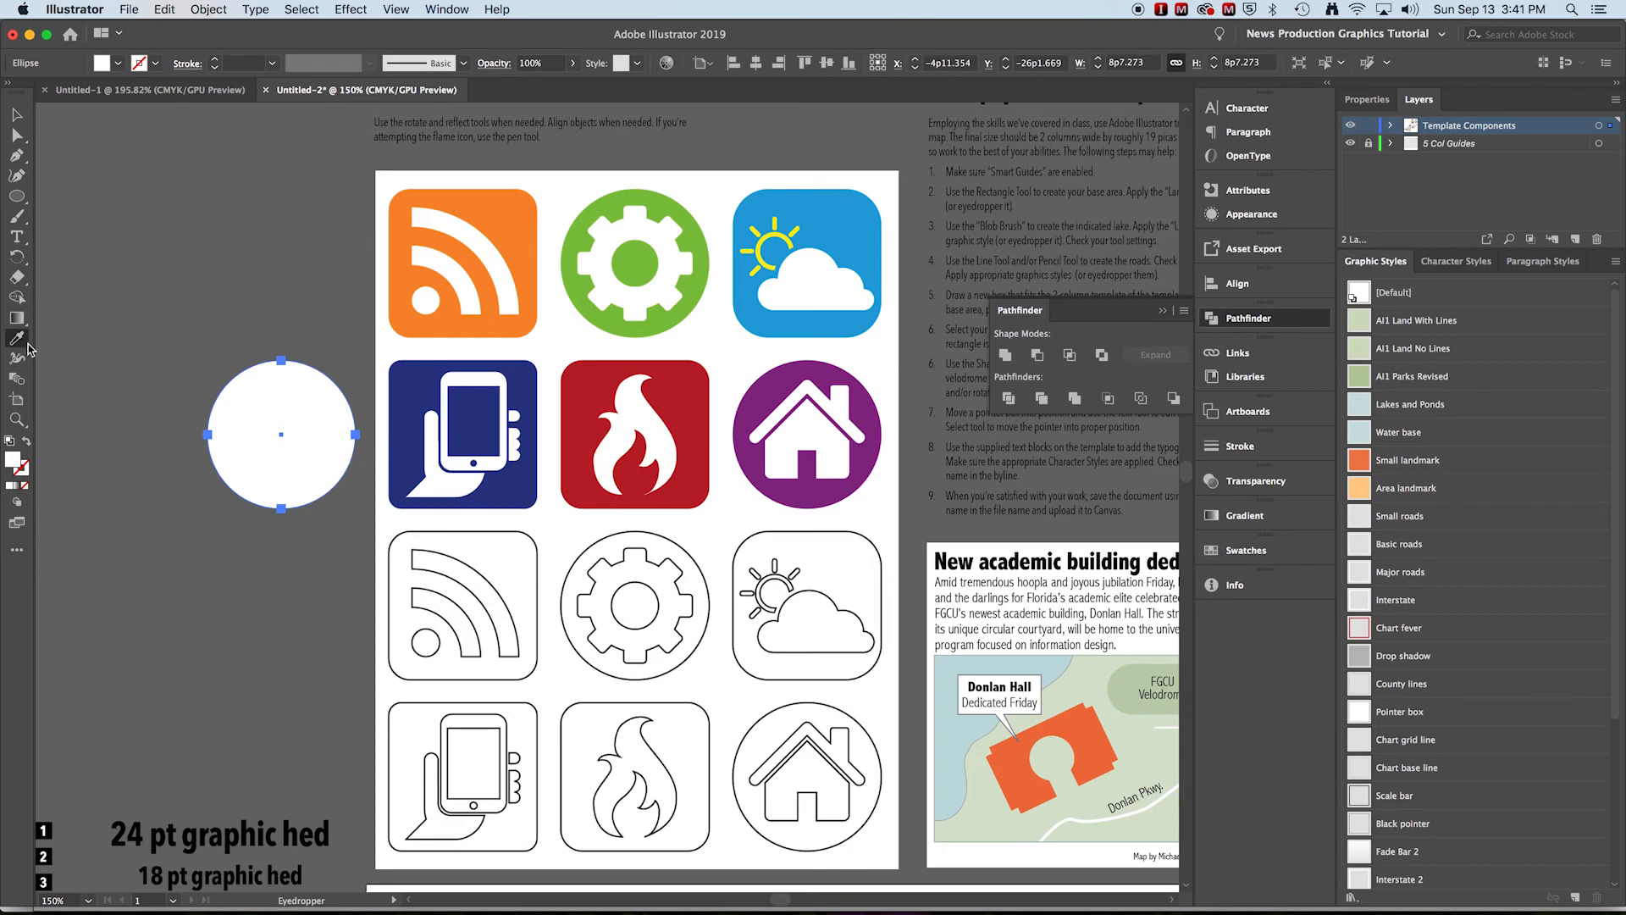
click(789, 489)
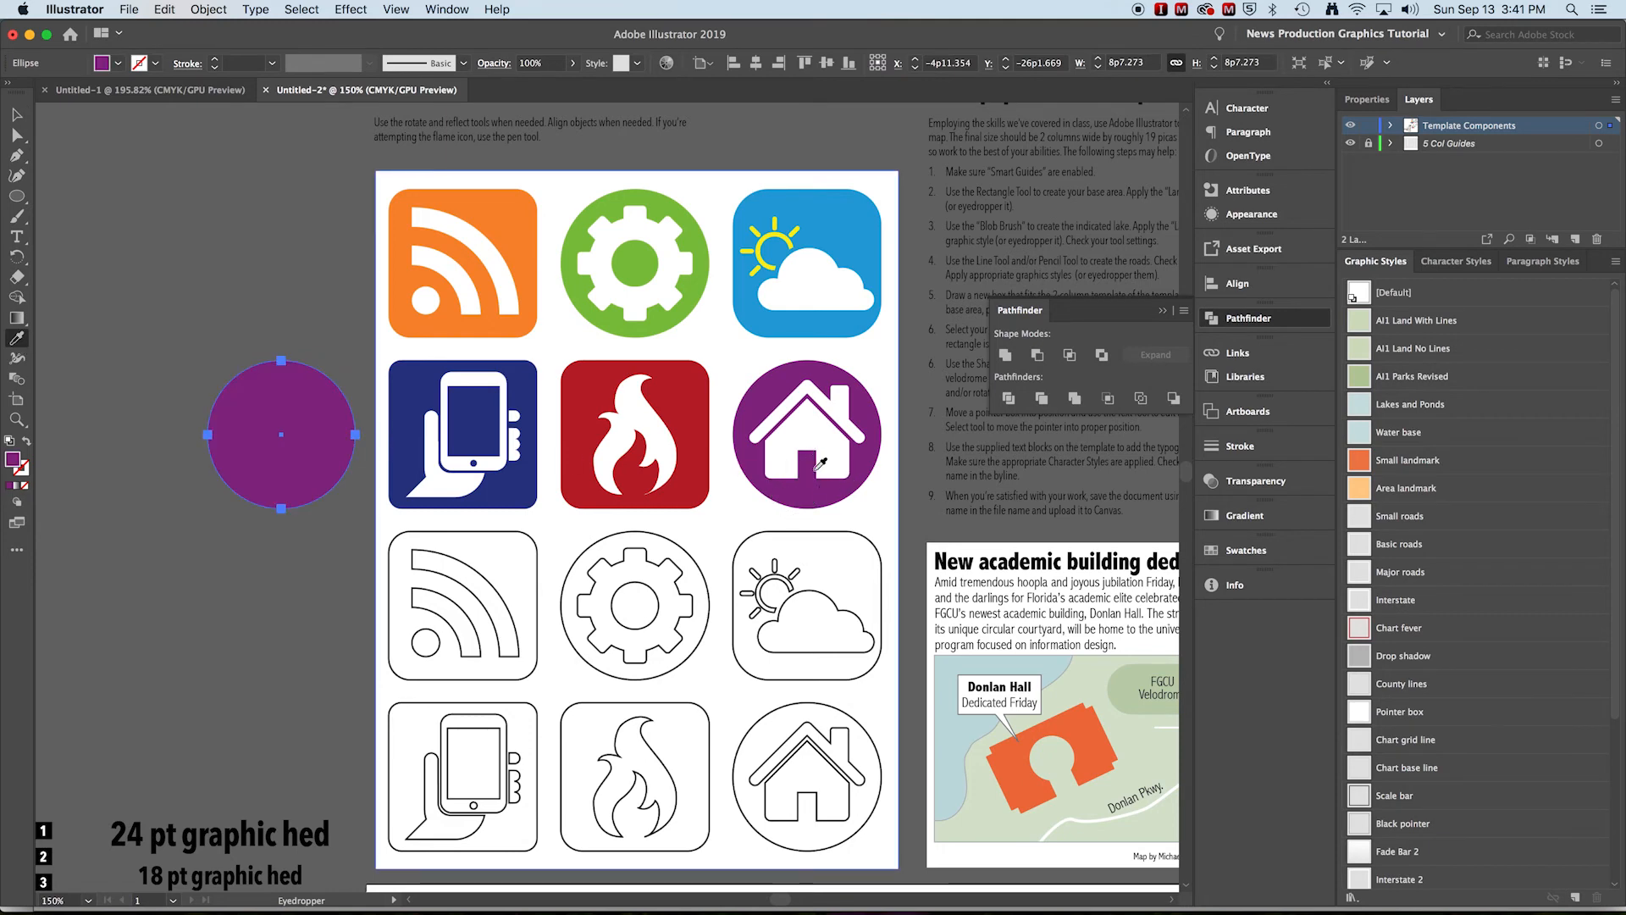
Send the purple circle behind the white house shapes
click(17, 114)
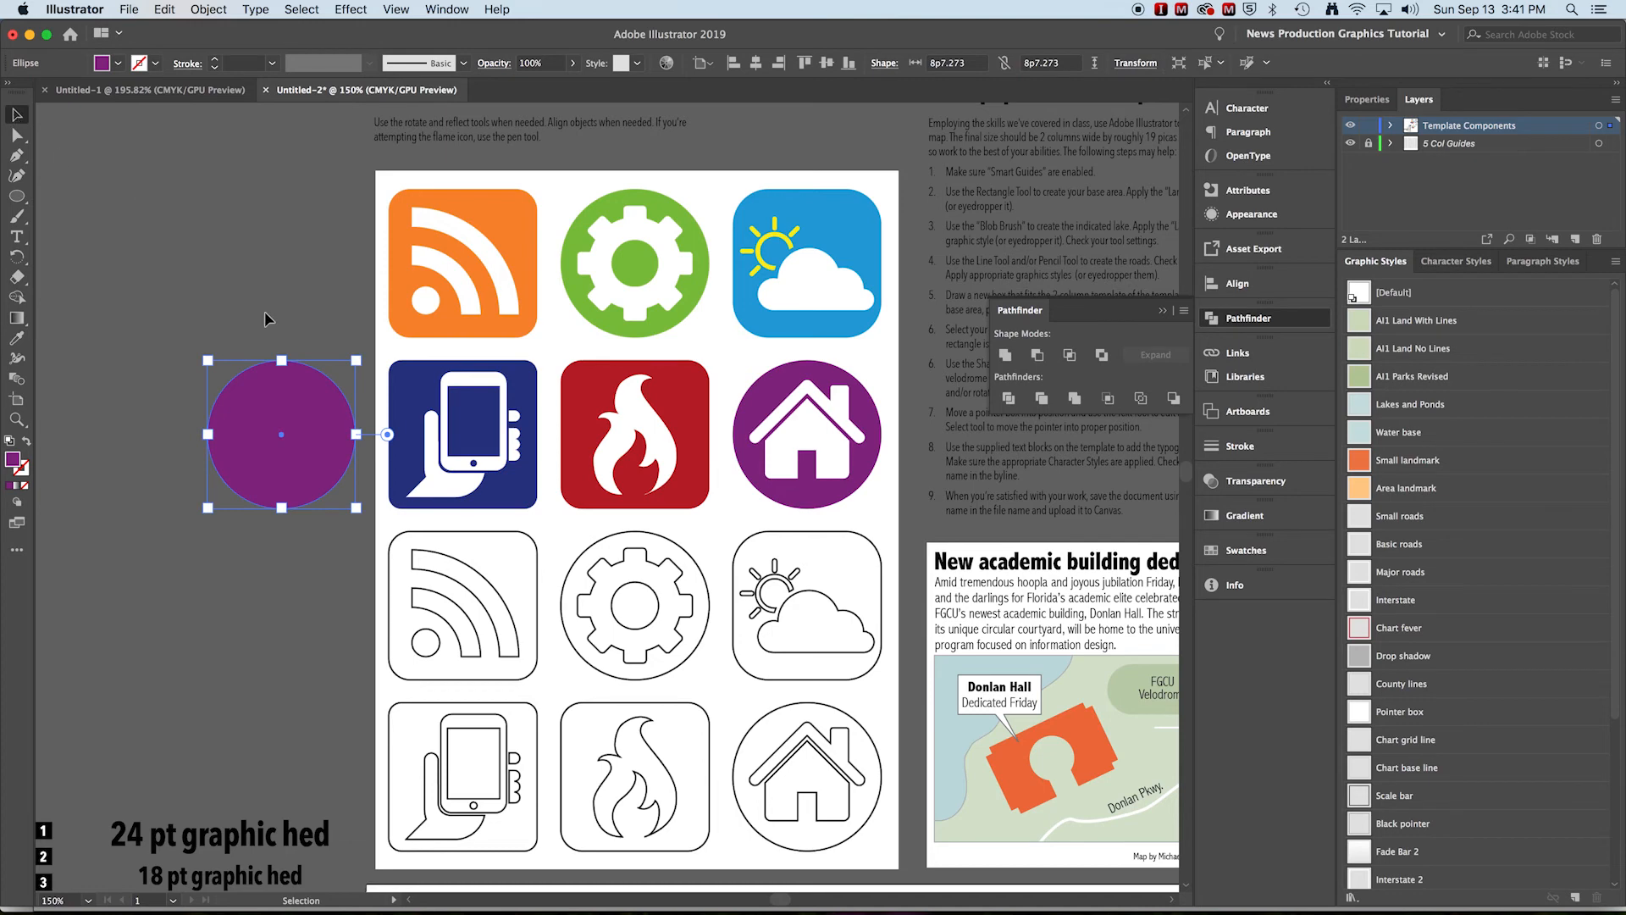
right_click(295, 421)
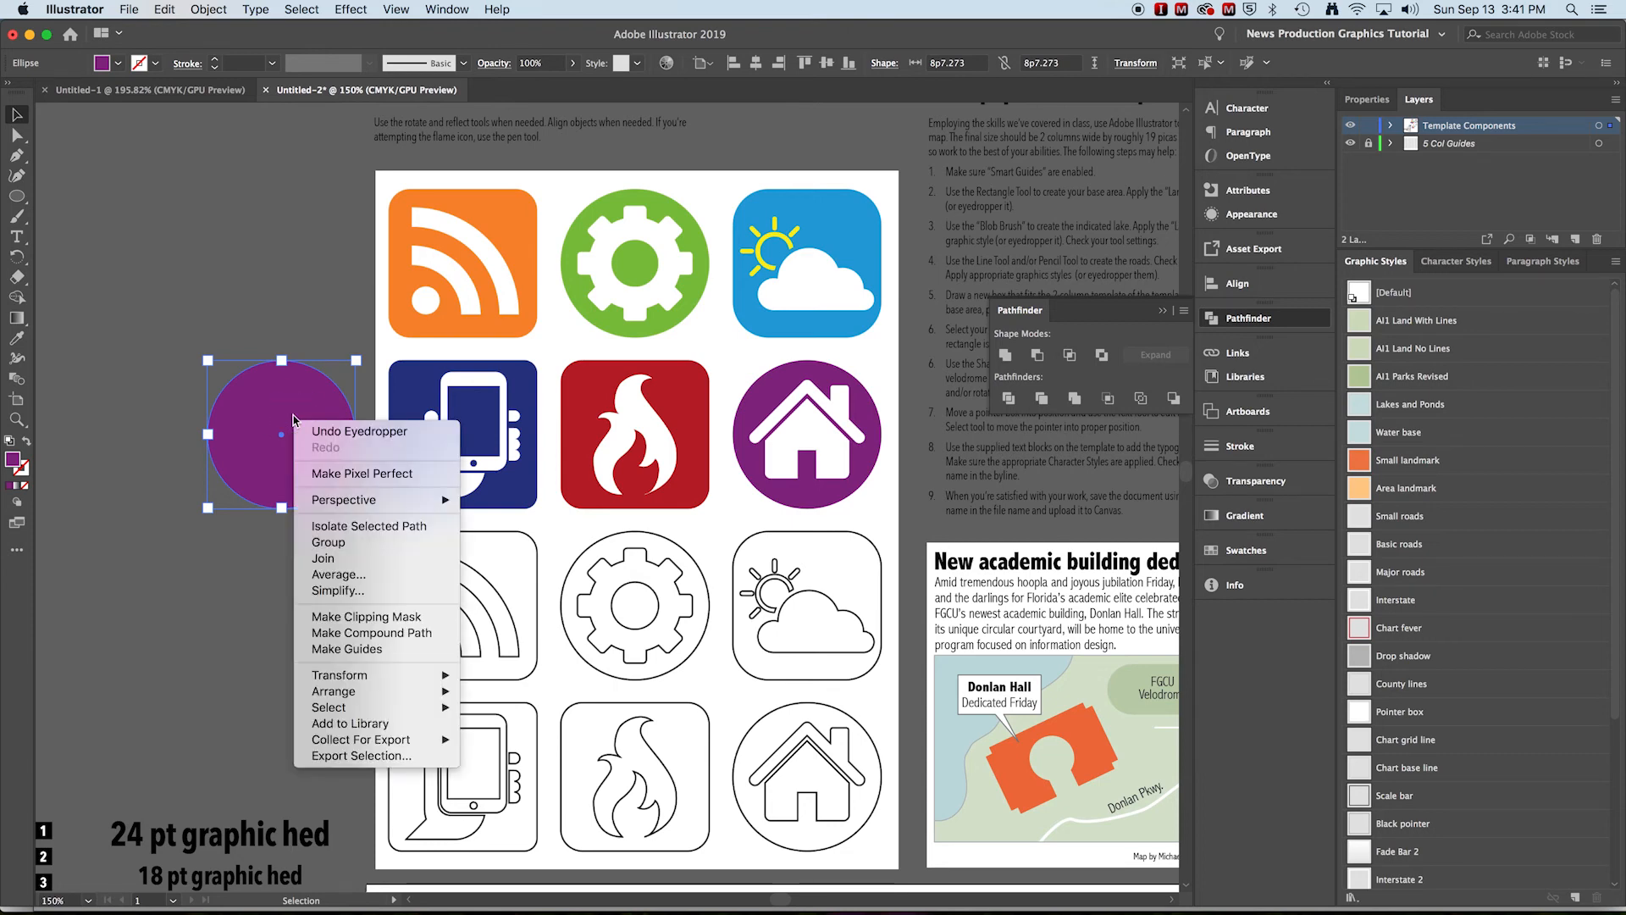
mouse_move(364, 691)
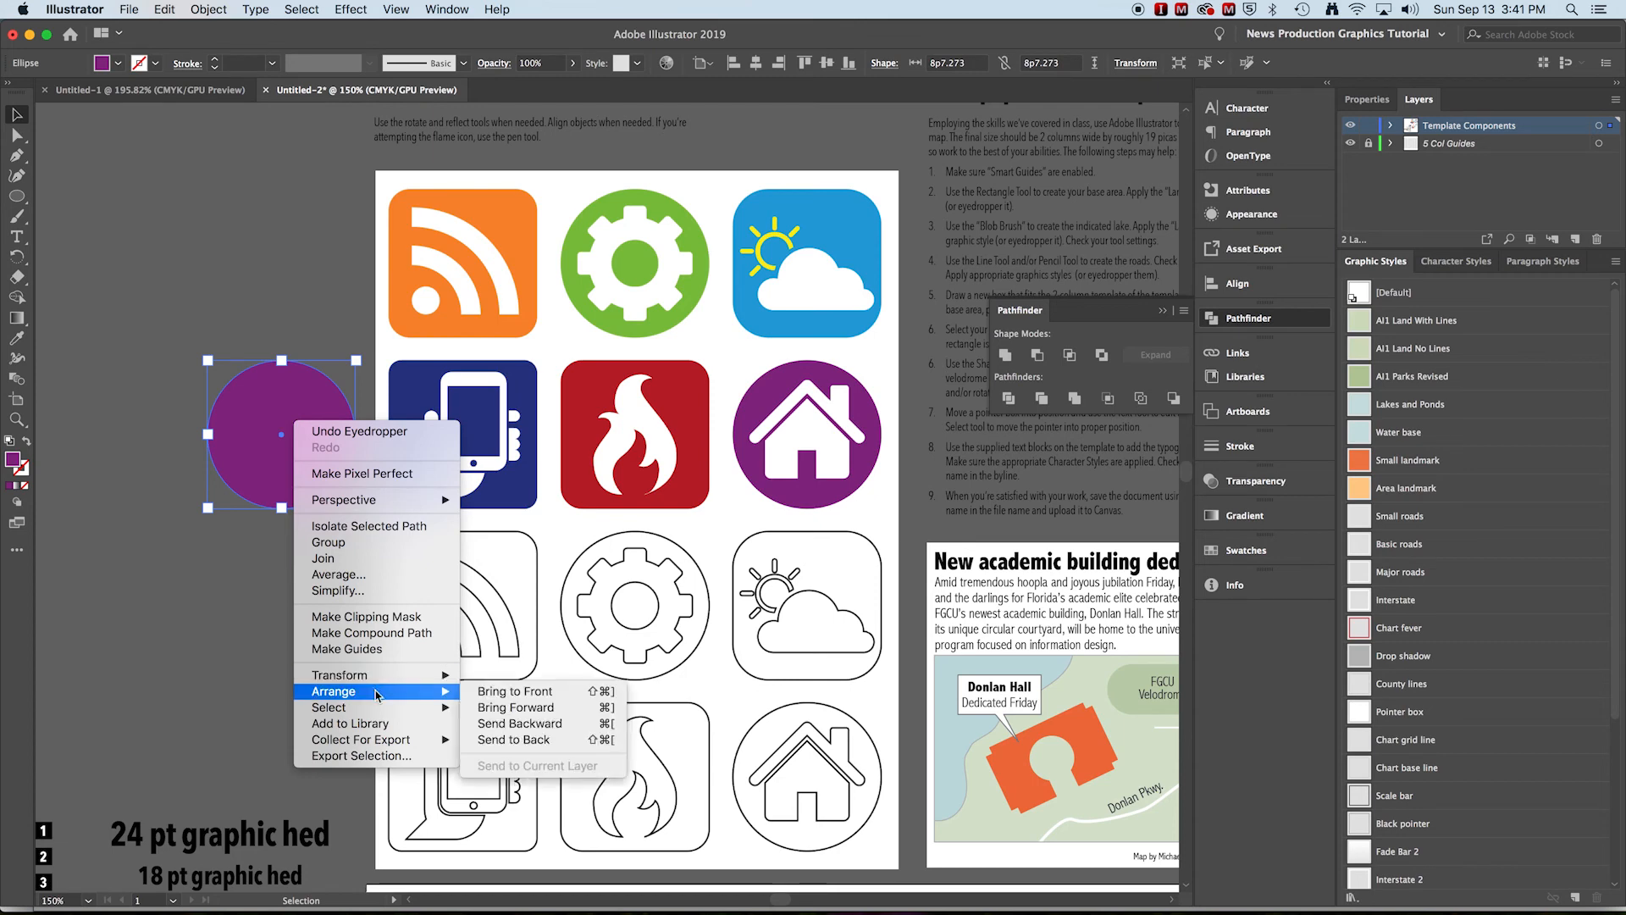
click(518, 740)
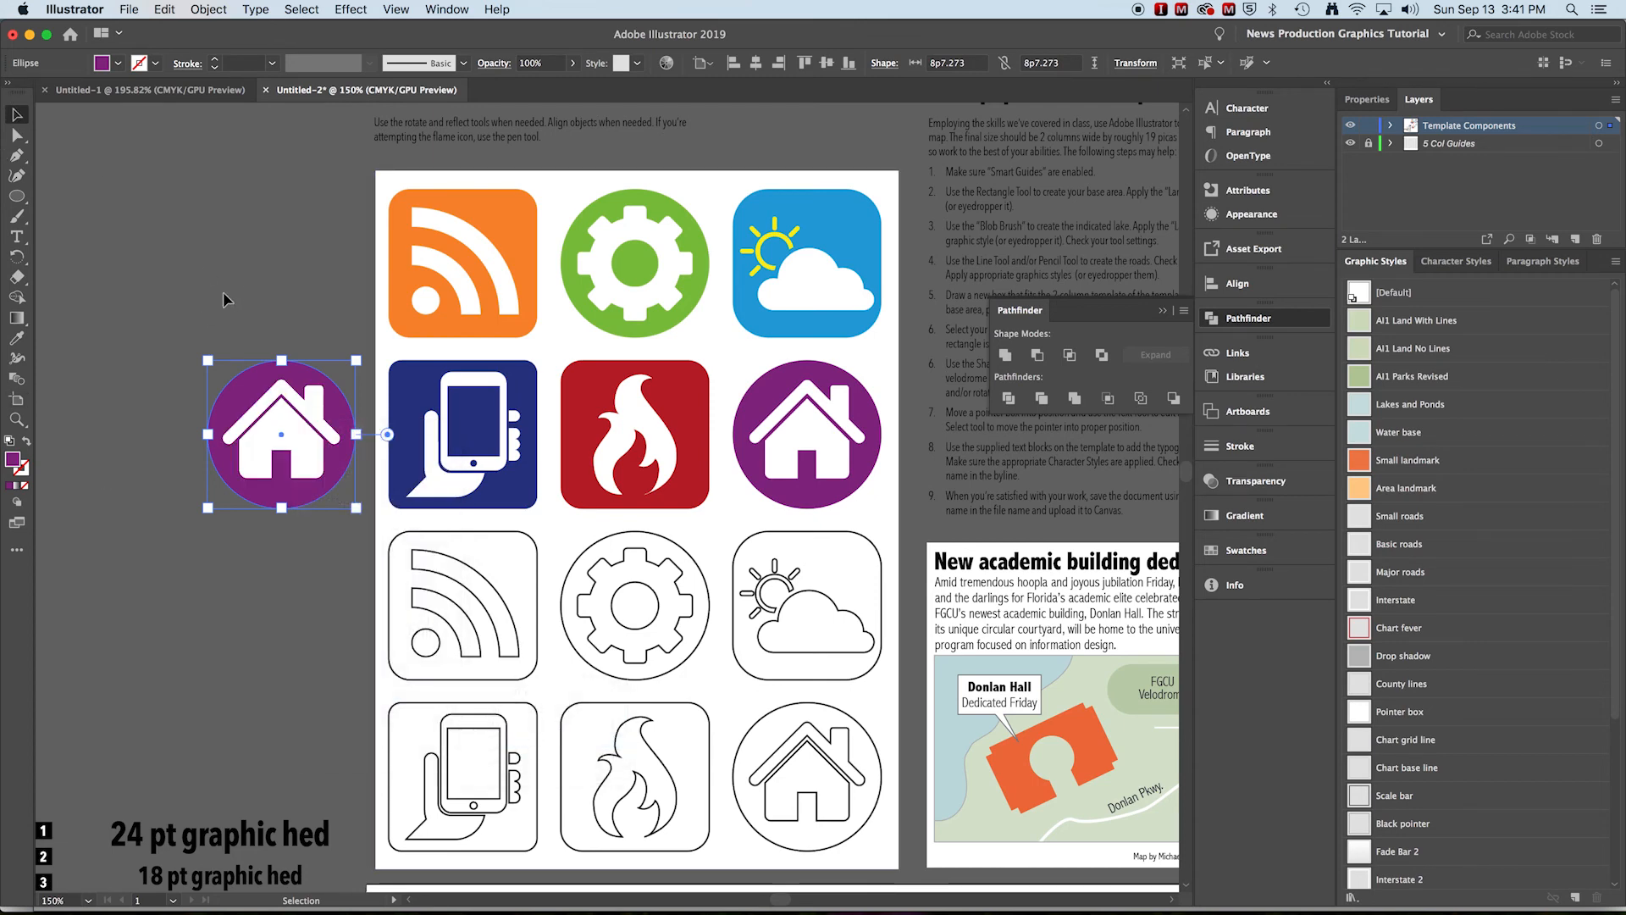
Select the circle together with the house and move the finished icon into the empty grid slot beside the flame icon on the lower artboard
click(338, 572)
drag(338, 572, 344, 425)
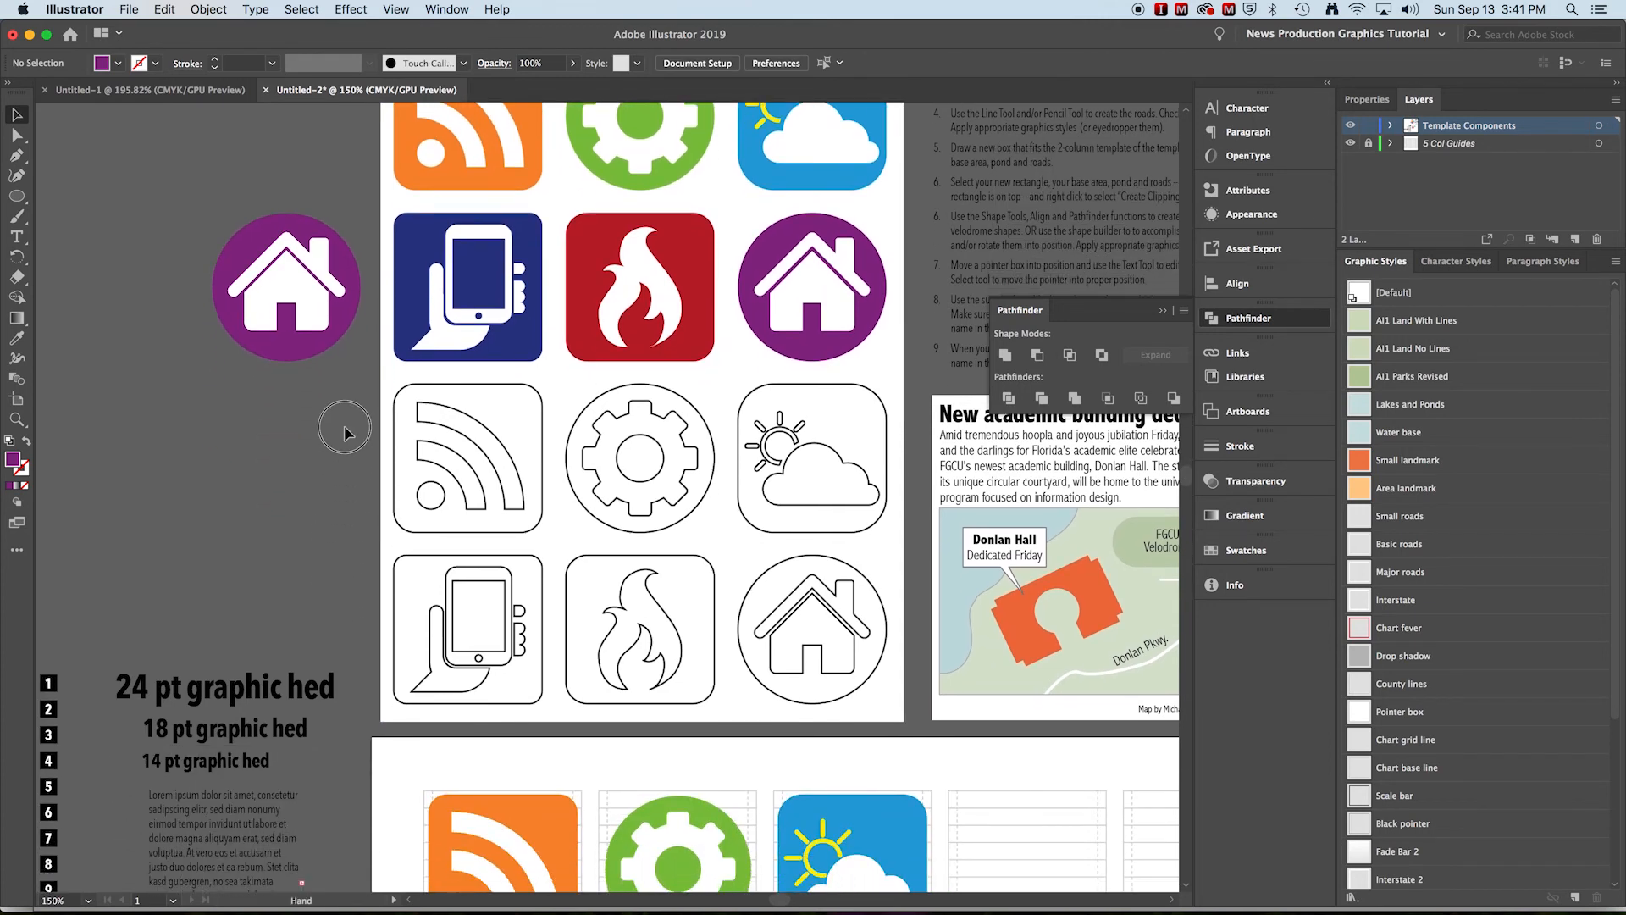
drag(205, 193, 379, 378)
key(a)
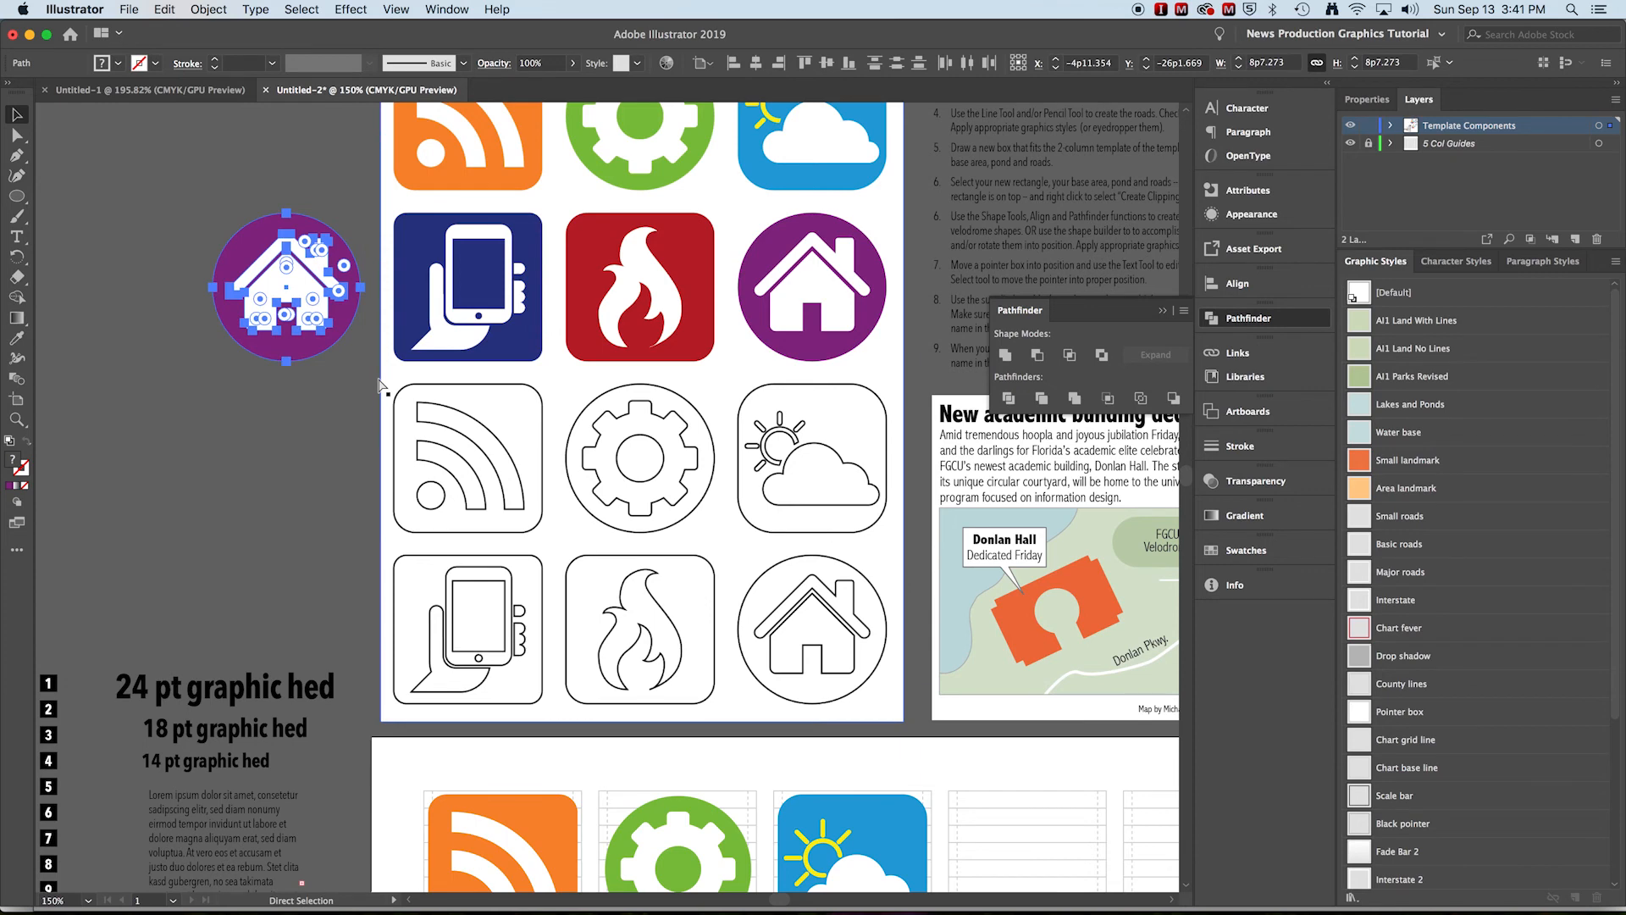
drag(343, 549, 170, 412)
key(super+minus)
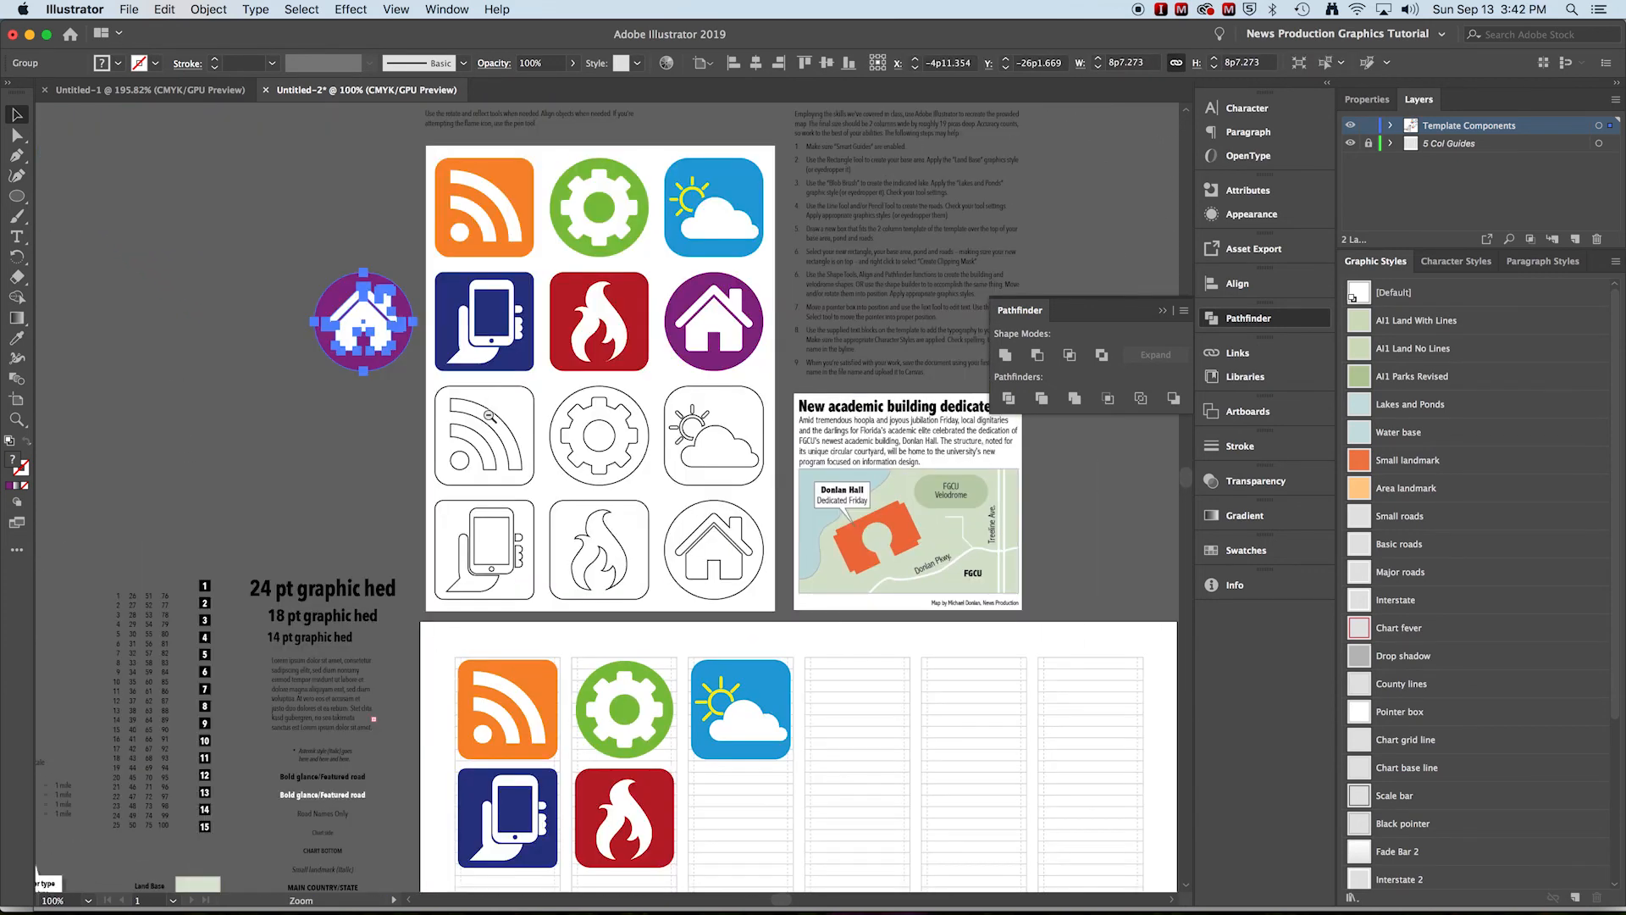
drag(583, 508, 466, 416)
click(247, 371)
drag(249, 264, 632, 740)
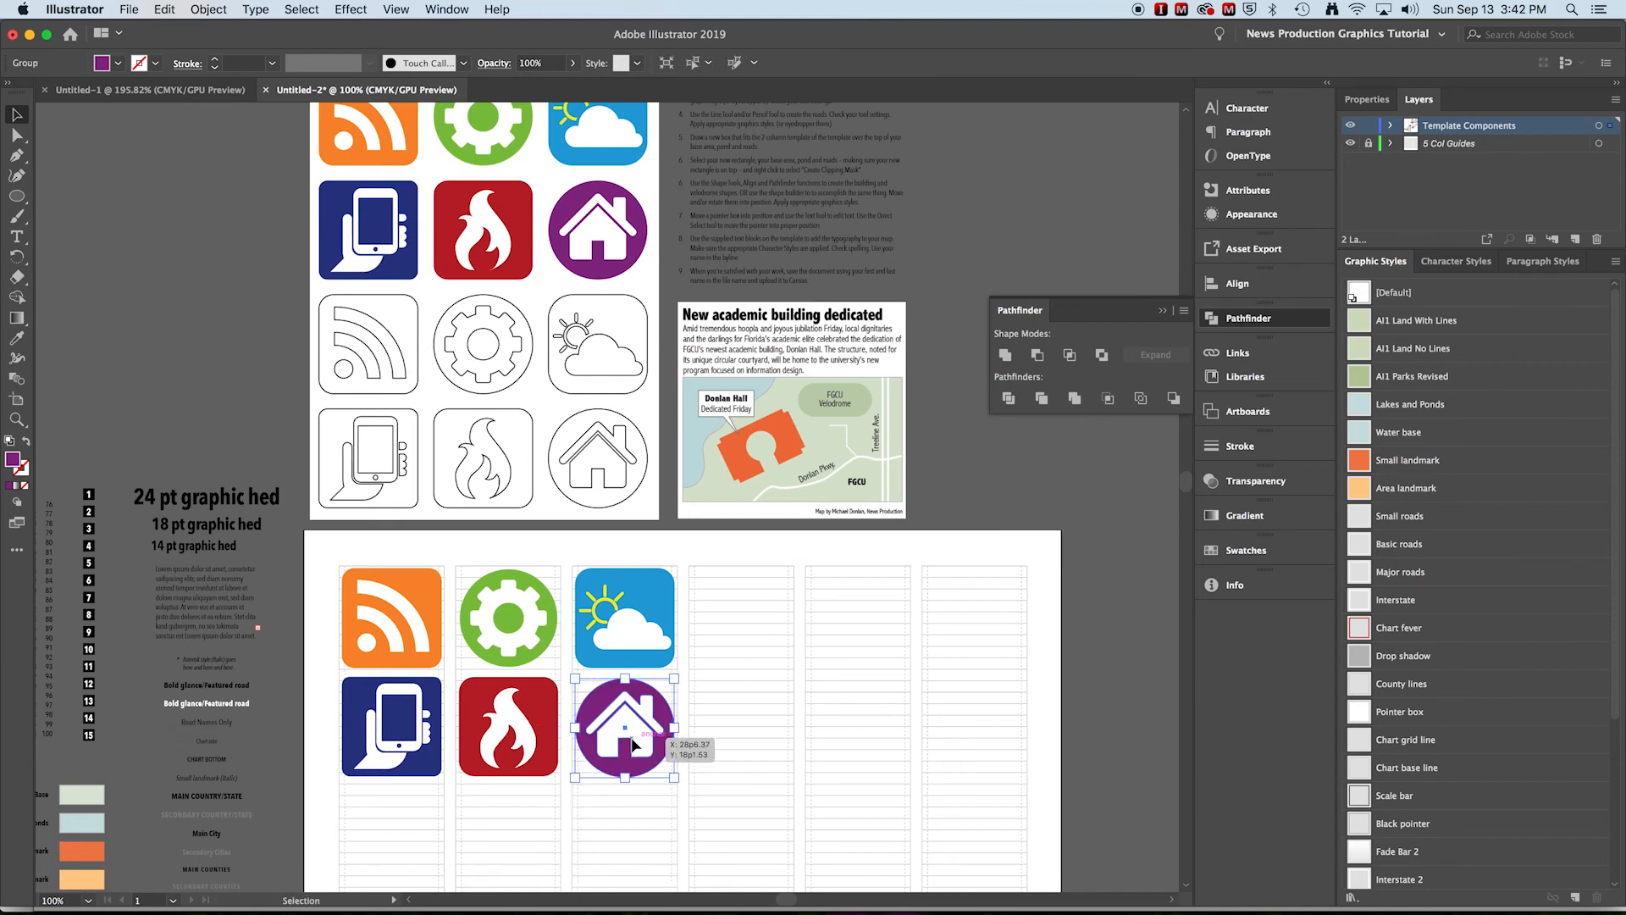
Hide the 5 Col Guides layer to preview the completed icon set
drag(558, 661, 565, 595)
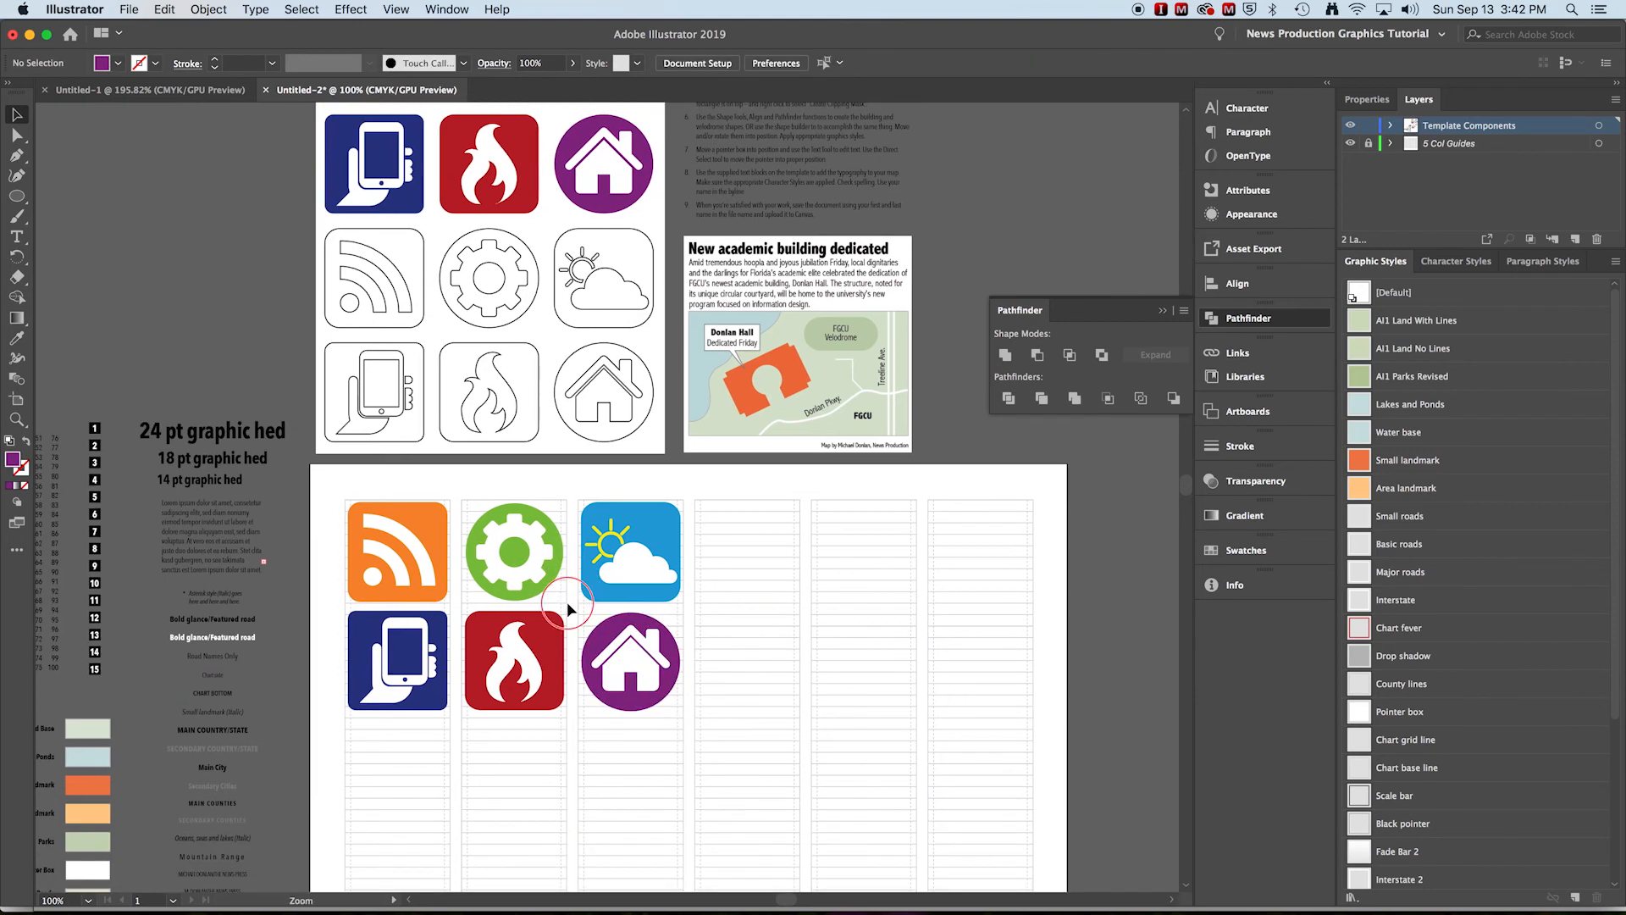
click(622, 617)
click(615, 498)
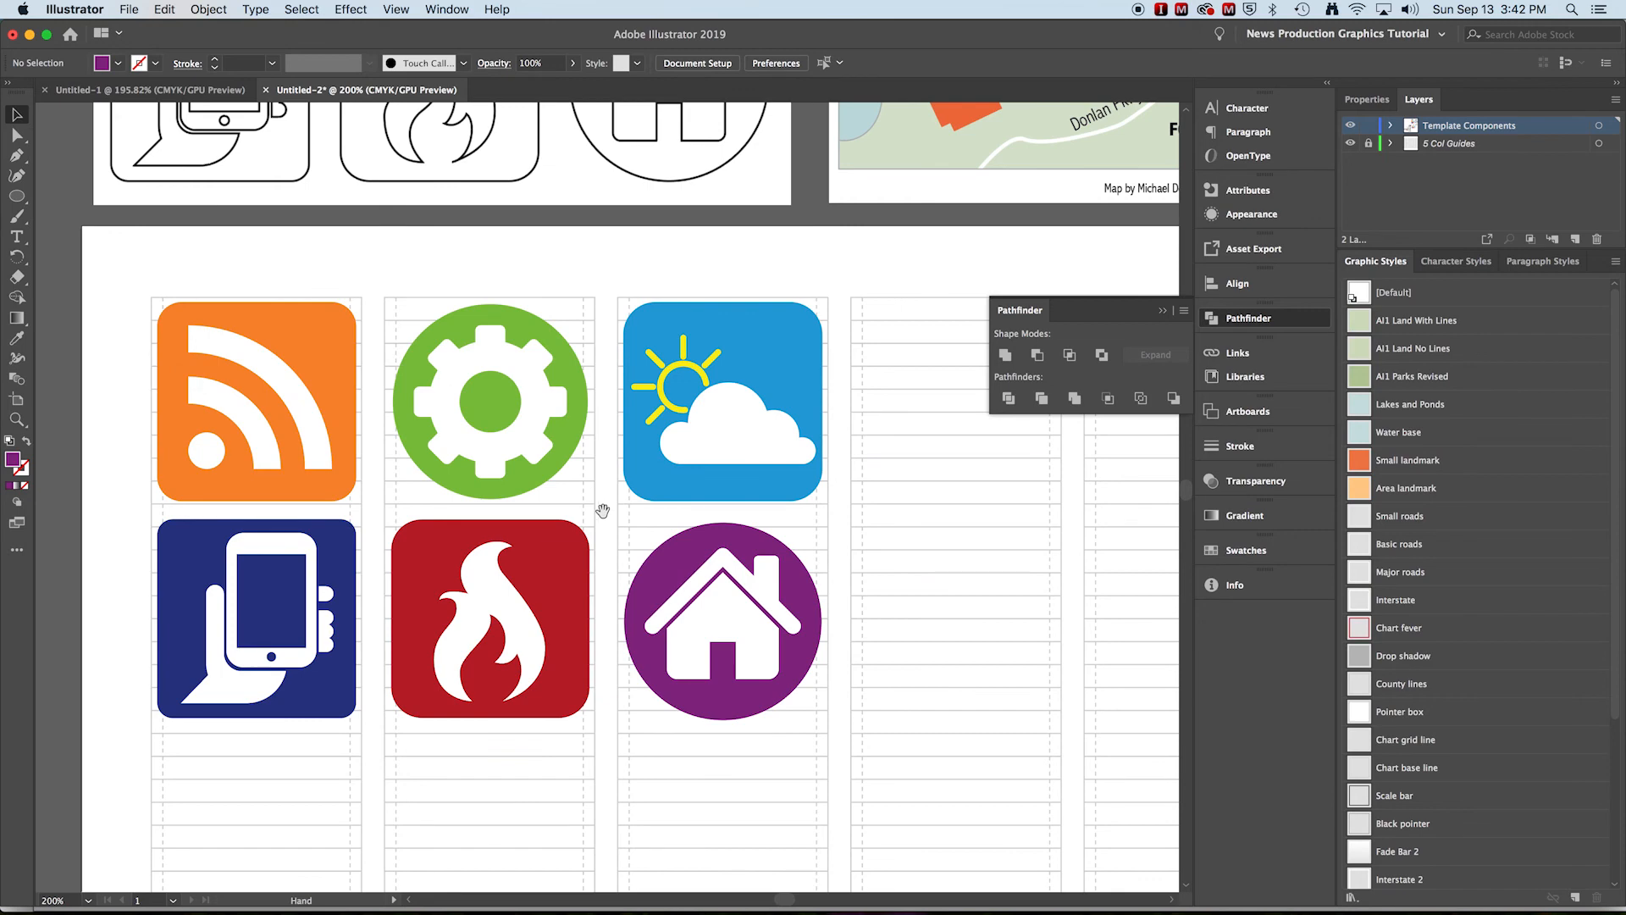
drag(600, 506, 611, 476)
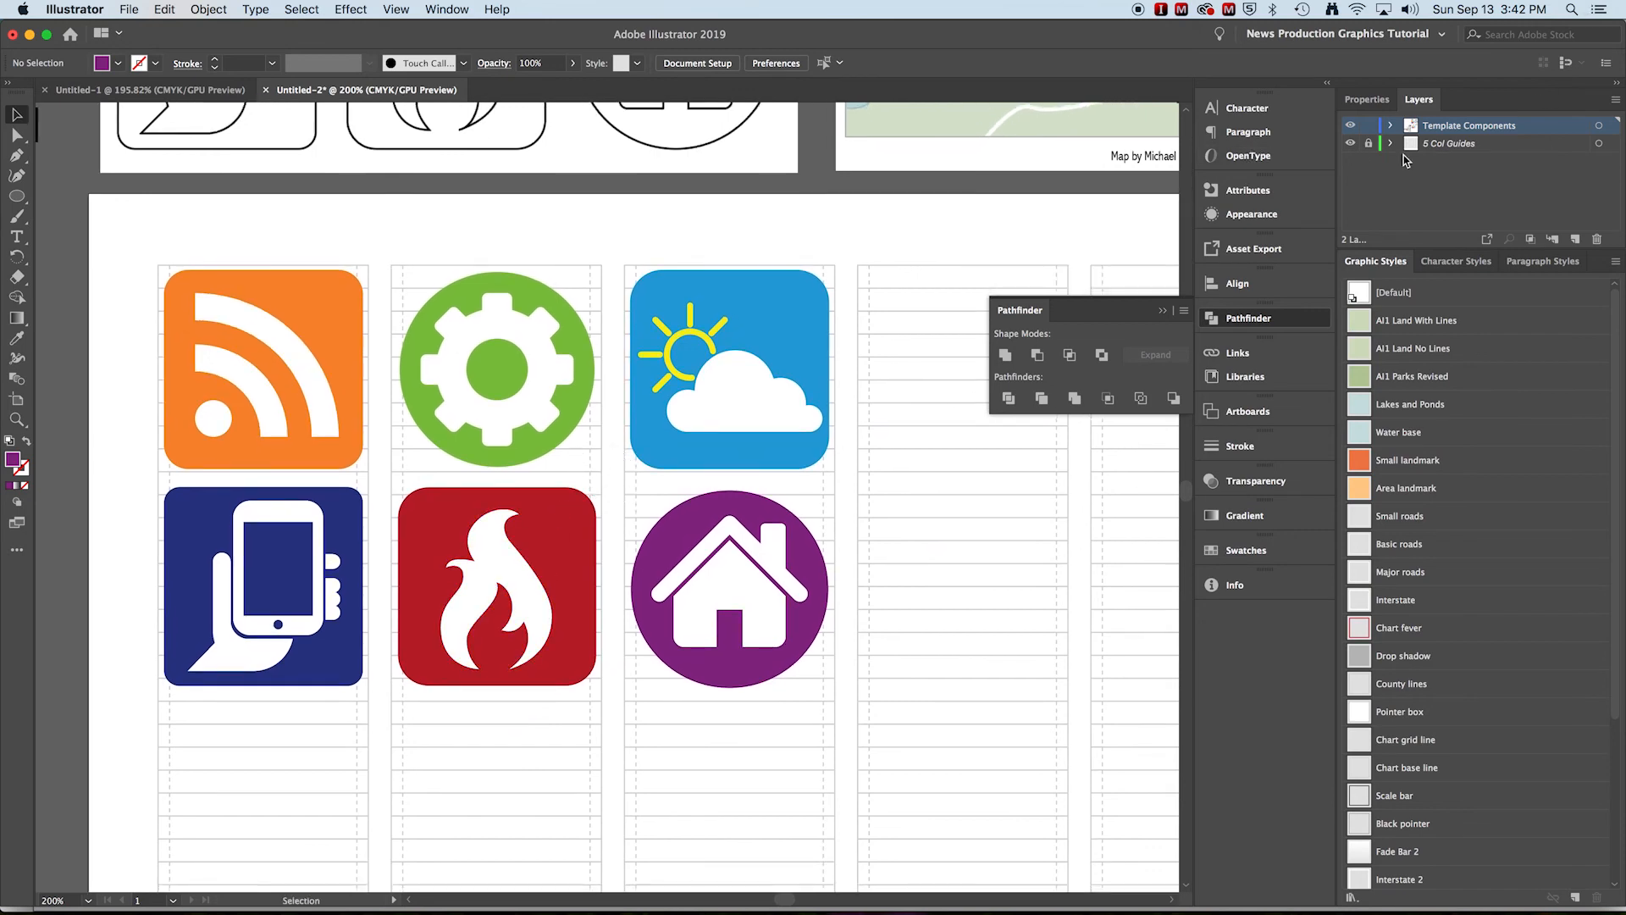
click(1350, 143)
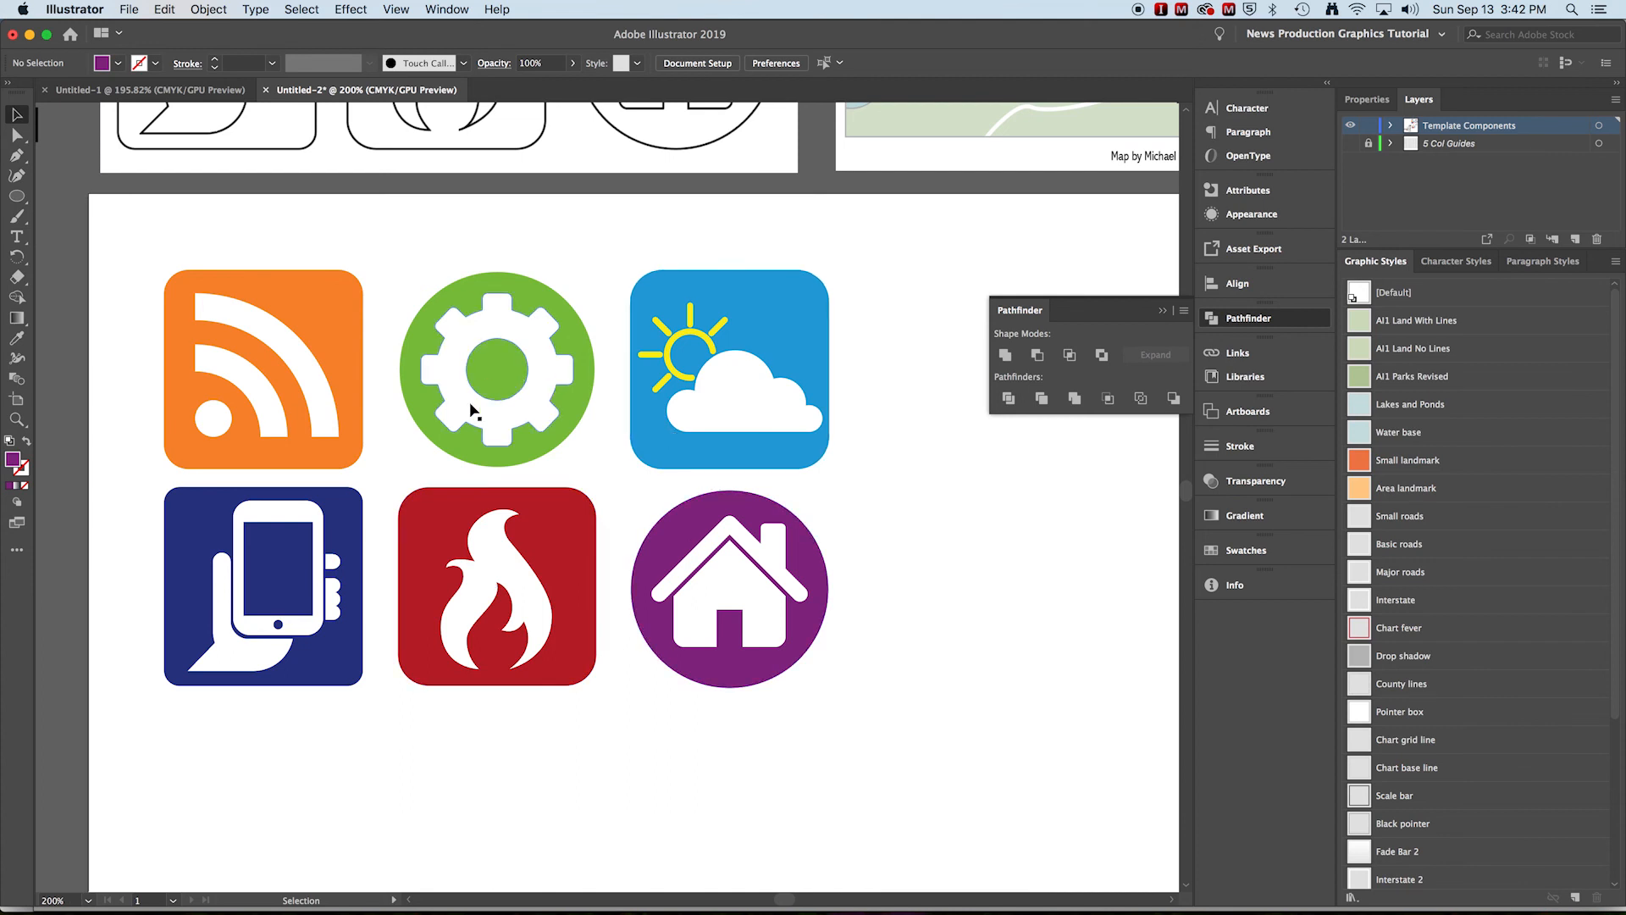
Switch to Outline view to inspect the icon paths and return to Preview
key(a)
key(super+y)
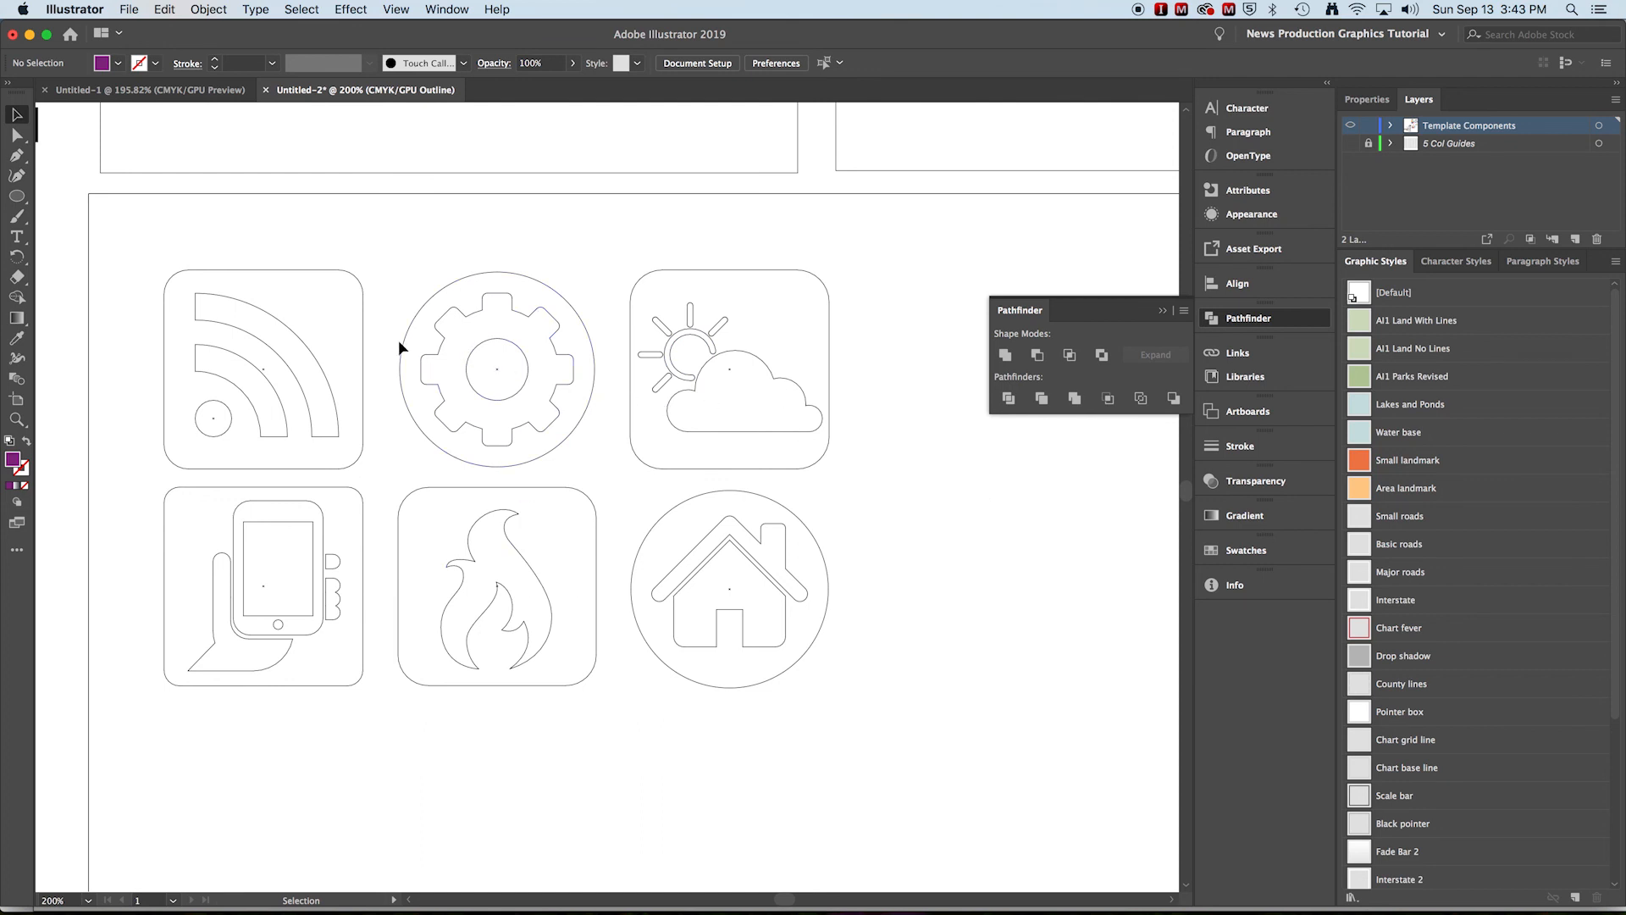
key(super+y)
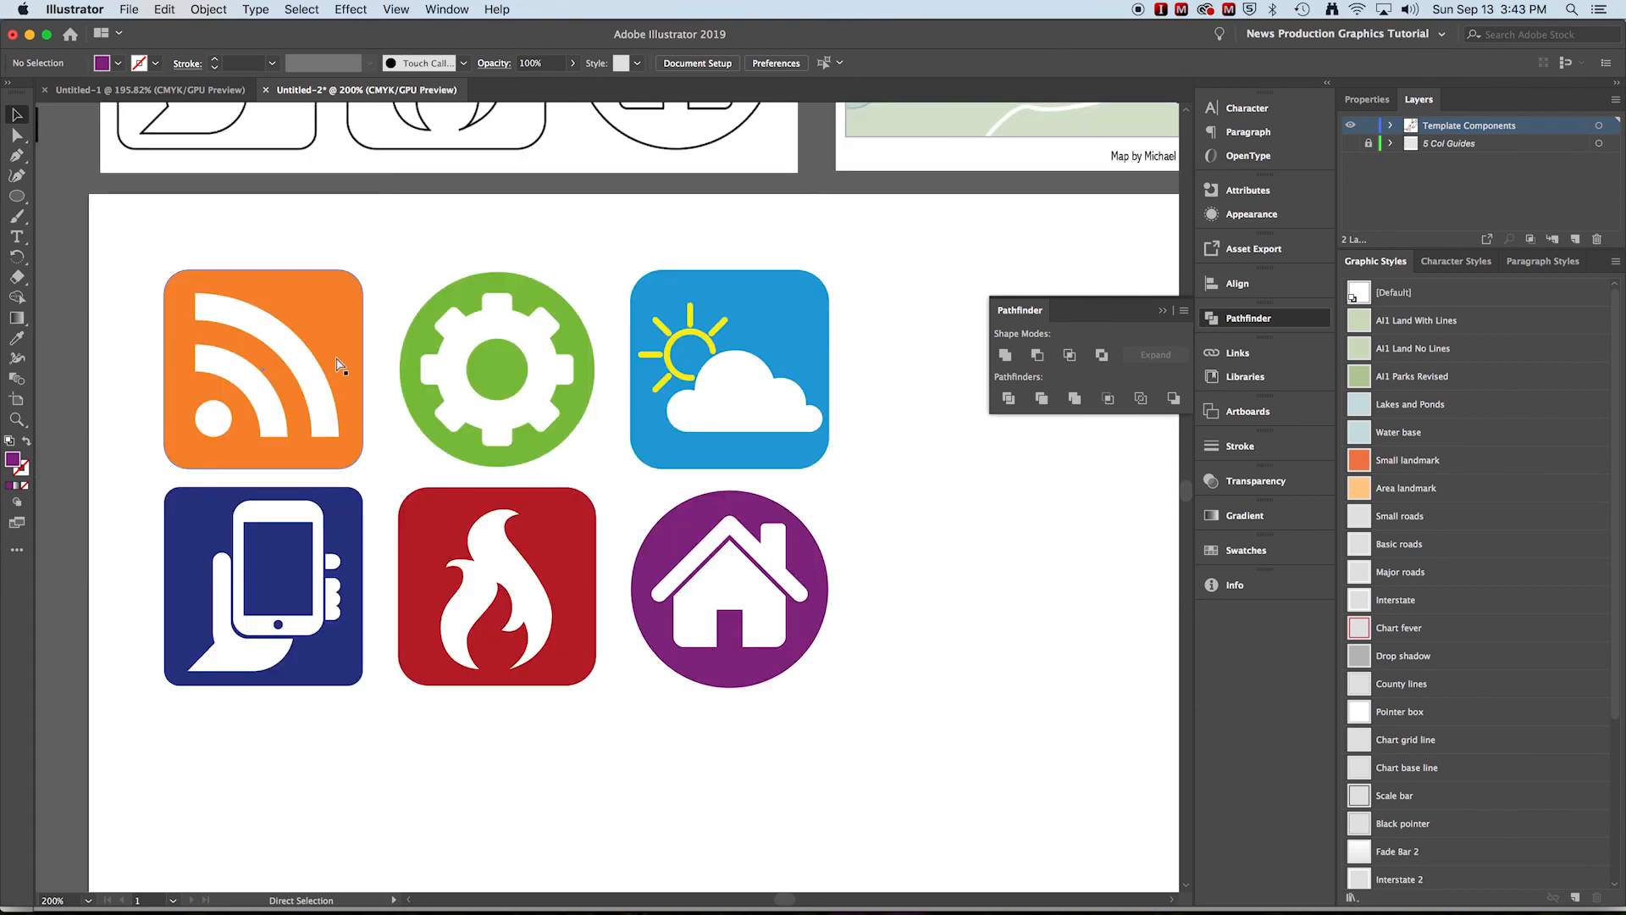